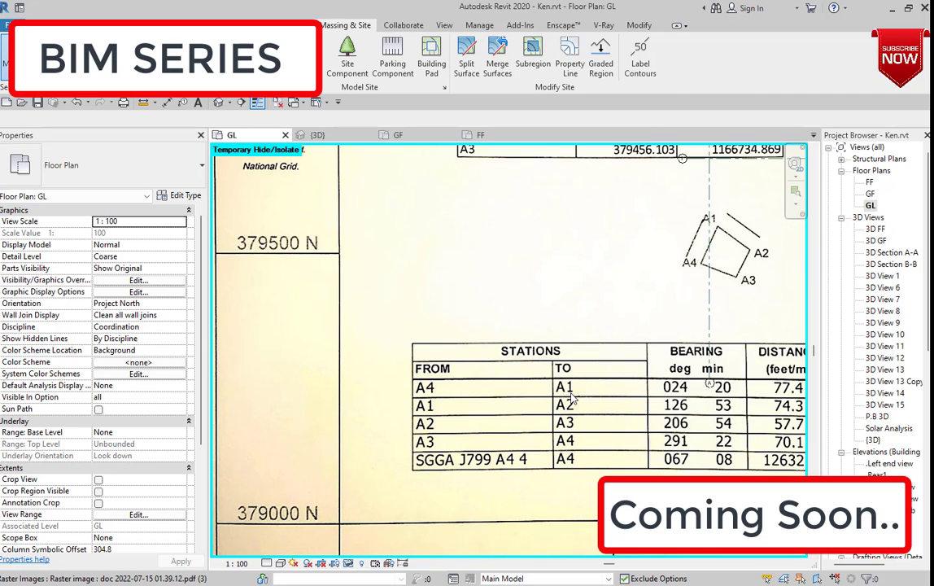
# Examine the stations table on the imported land plan, including its bearing and distance columns
pyautogui.scroll(1, 570, 394)
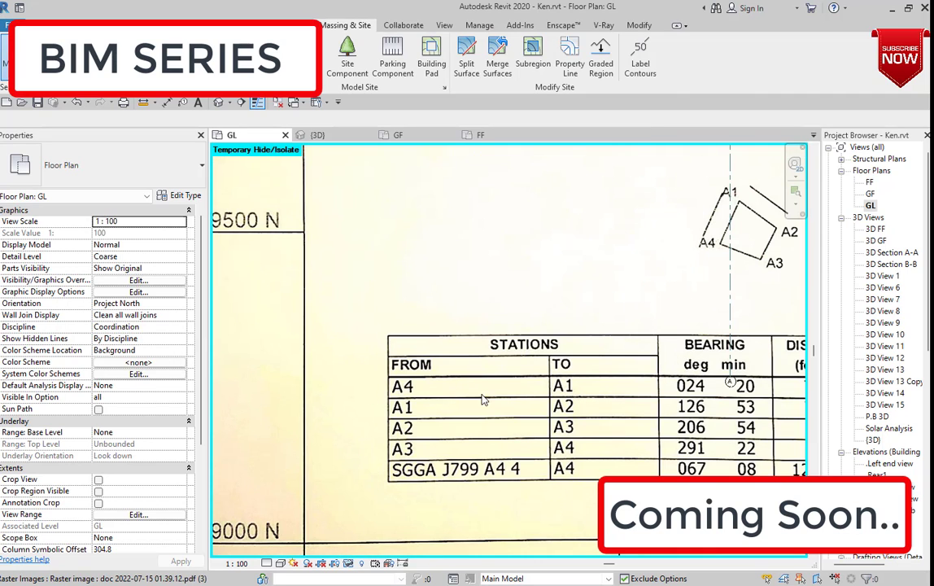
pyautogui.scroll(2, 376, 401)
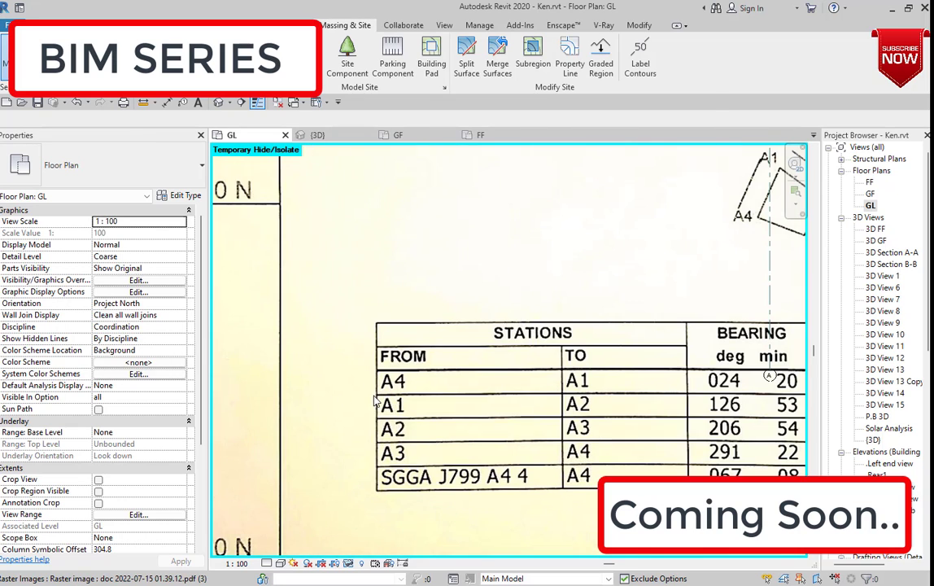
pyautogui.scroll(-1, 442, 416)
pyautogui.scroll(1, 602, 391)
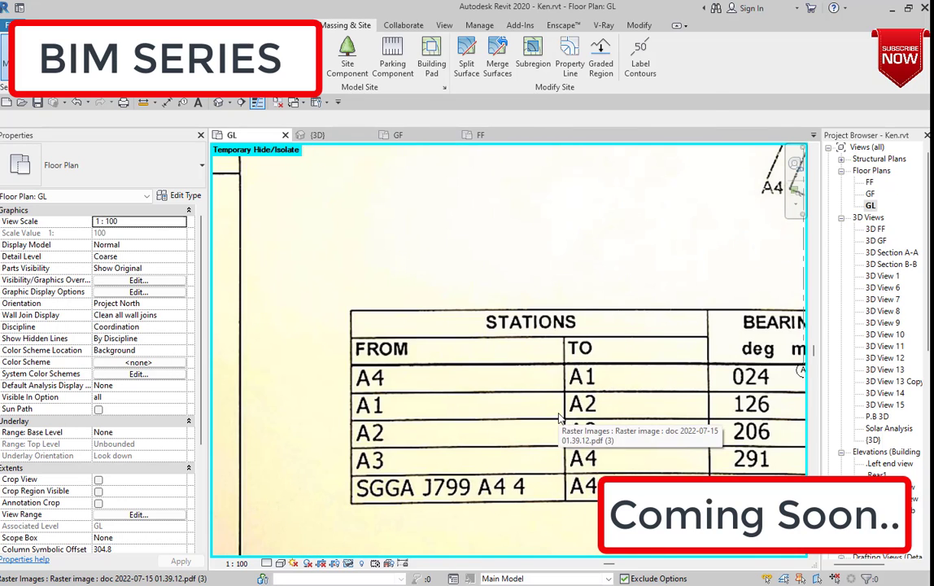
pyautogui.scroll(-1, 644, 399)
pyautogui.scroll(-3, 663, 419)
pyautogui.scroll(2, 672, 426)
pyautogui.scroll(1, 672, 426)
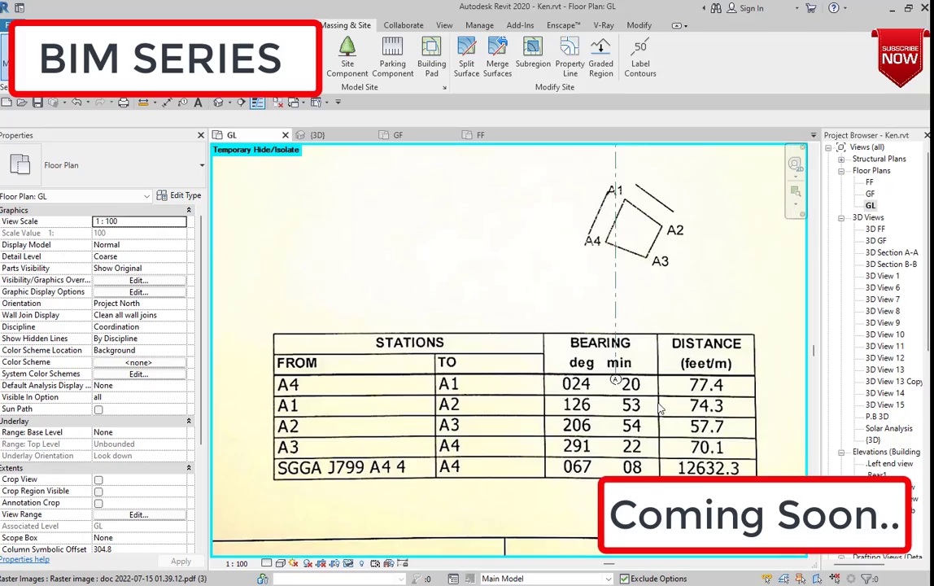
pyautogui.scroll(-2, 671, 426)
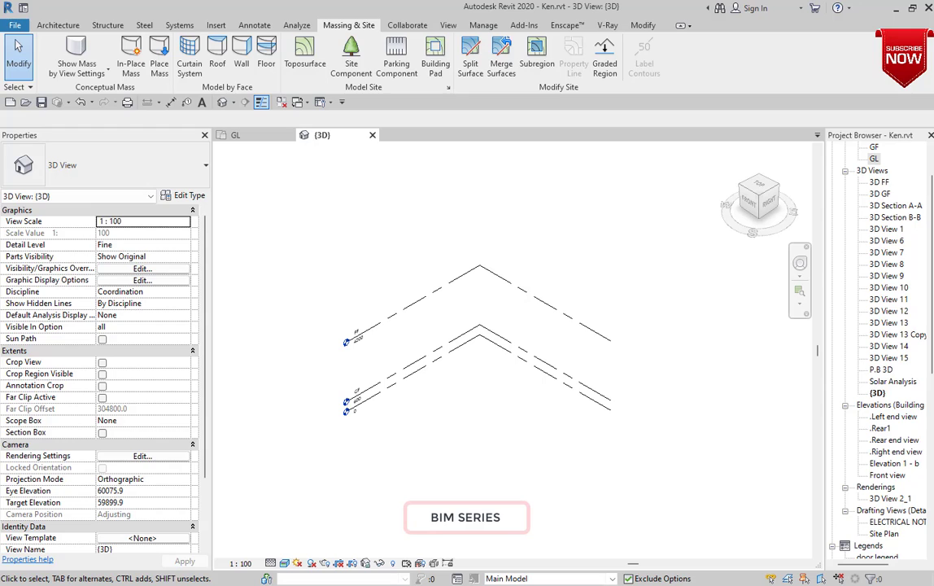
# Examine the names and elevations of the building level lines in the 3D view
pyautogui.scroll(-2, 350, 340)
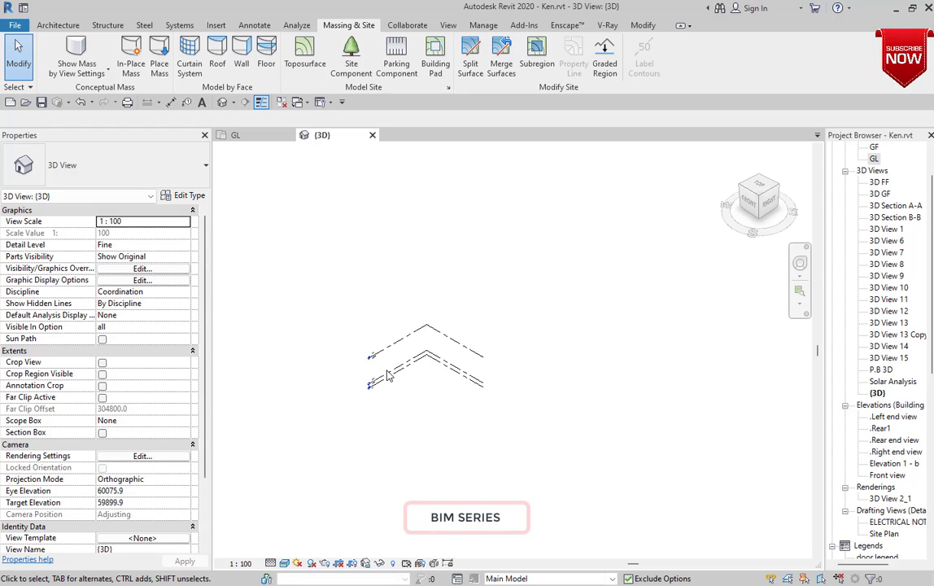
pyautogui.scroll(4, 388, 376)
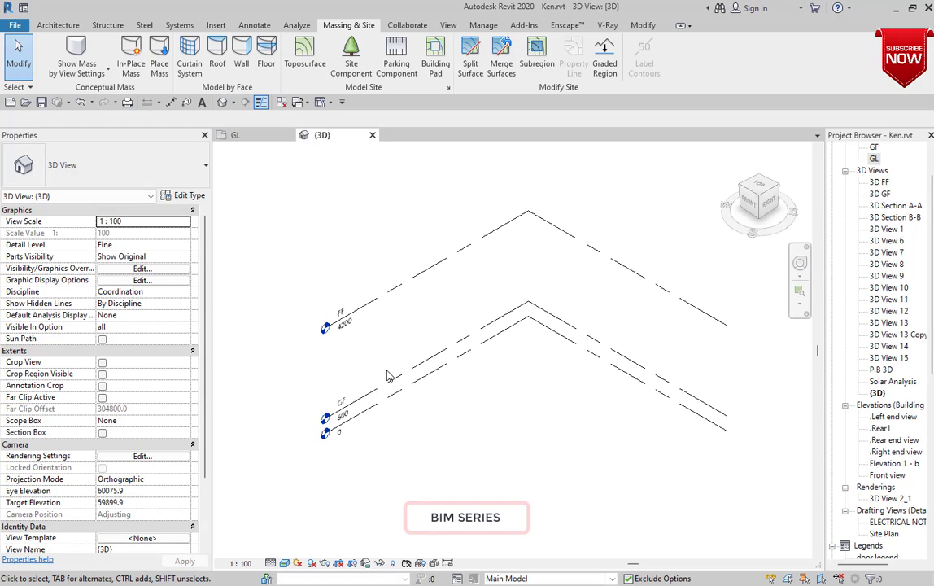
pyautogui.scroll(-1, 399, 383)
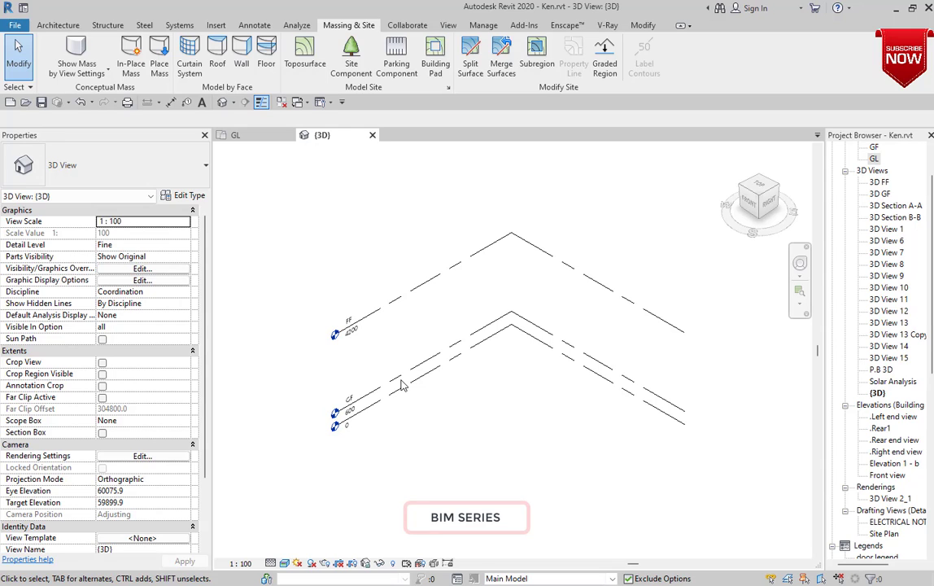
pyautogui.scroll(3, 349, 406)
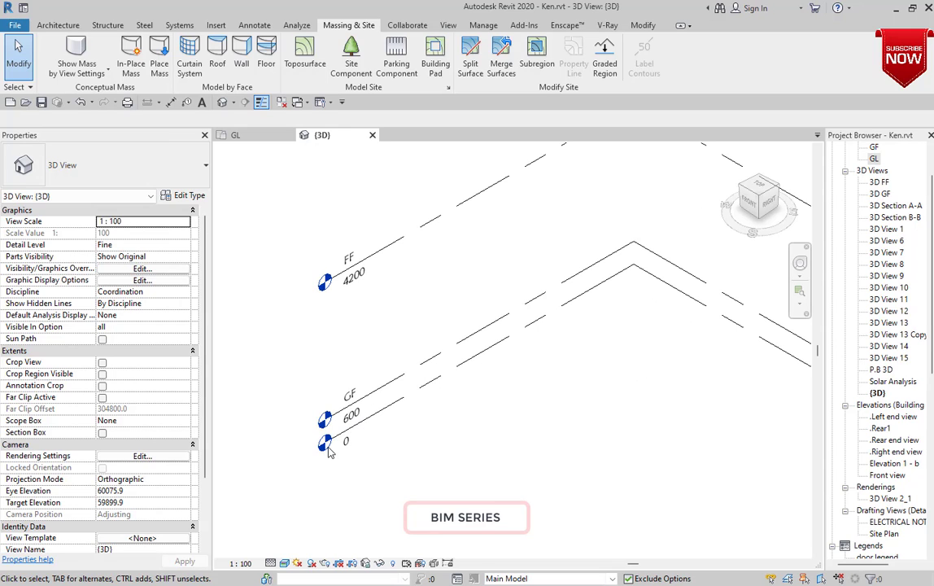
pyautogui.scroll(2, 349, 404)
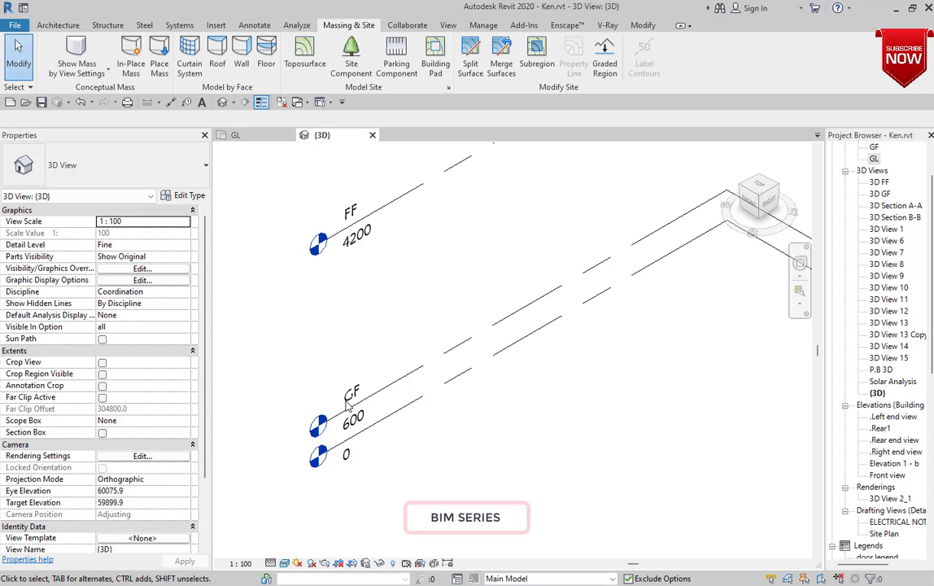
pyautogui.moveTo(372, 236); pyautogui.dragTo(370, 263, button='middle')
pyautogui.scroll(-1, 370, 269)
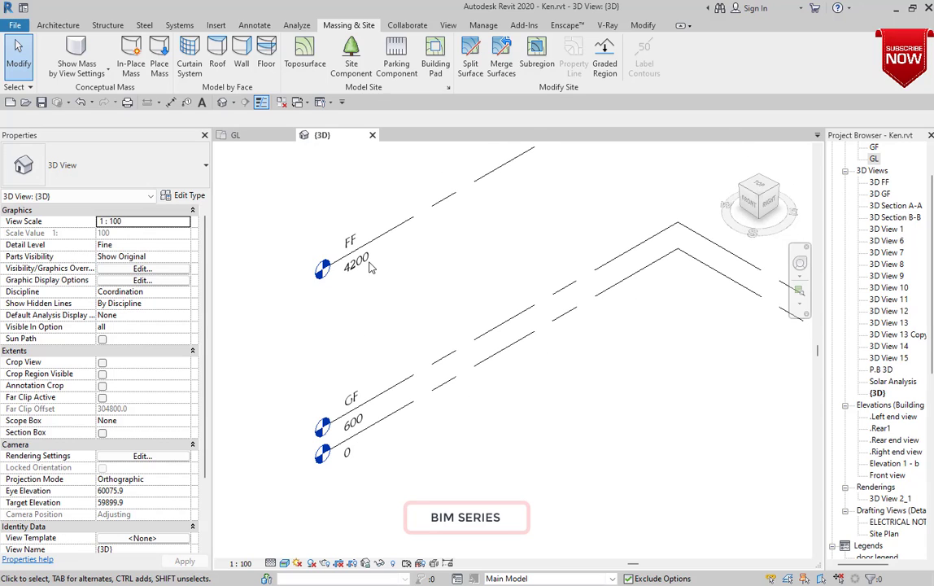
pyautogui.scroll(-2, 371, 269)
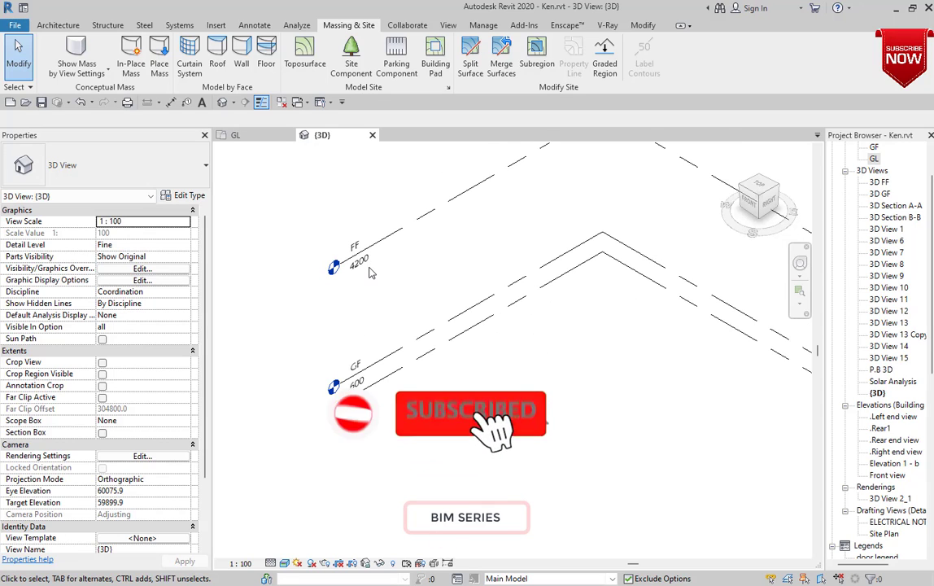
pyautogui.scroll(-1, 370, 272)
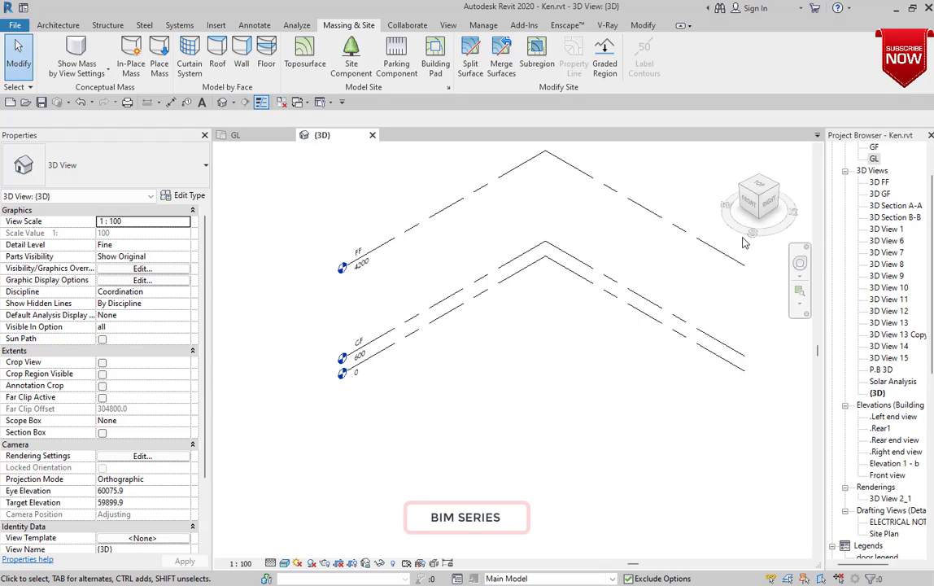
pyautogui.scroll(2, 743, 241)
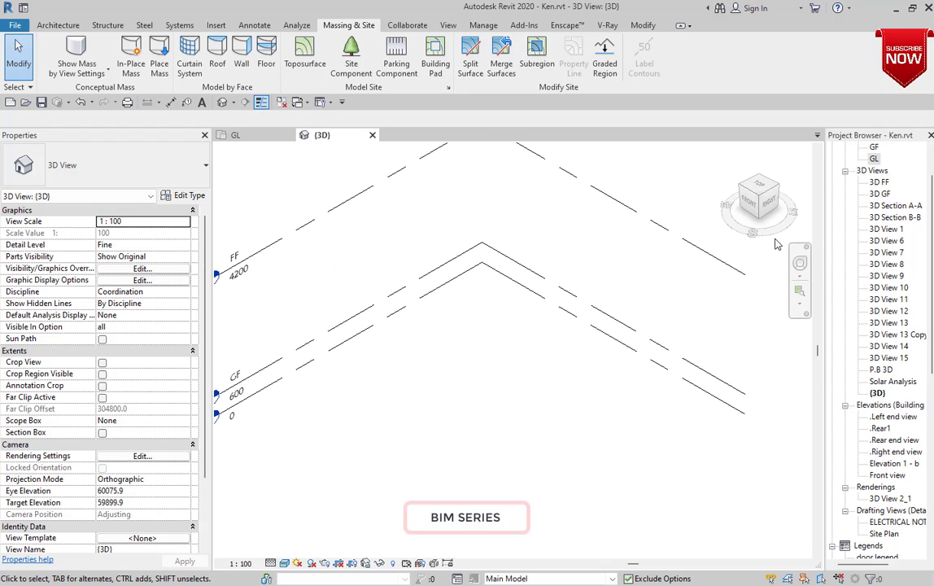
# Open the GF and FF floor plans to review their grid lines
pyautogui.doubleClick(875, 149)
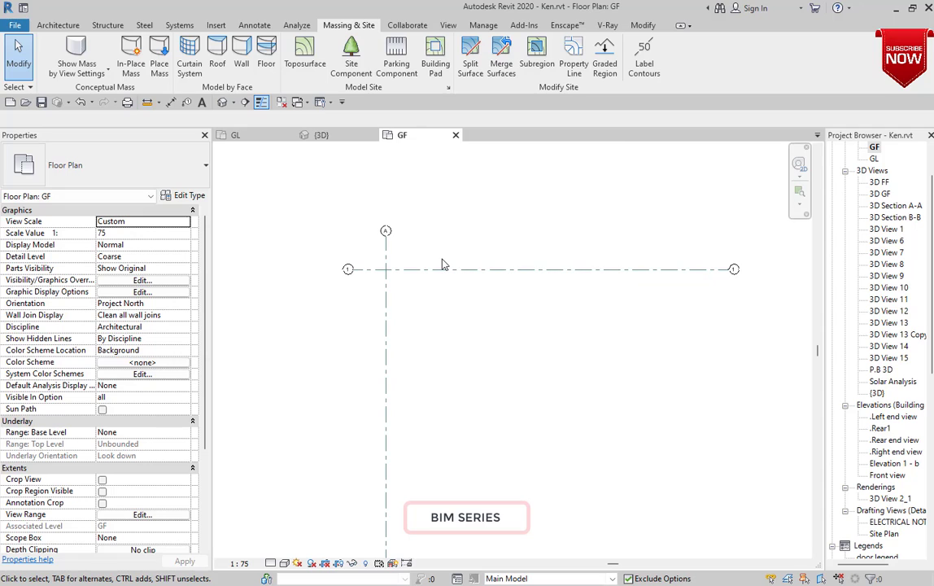
pyautogui.scroll(2, 461, 261)
pyautogui.scroll(2, 875, 245)
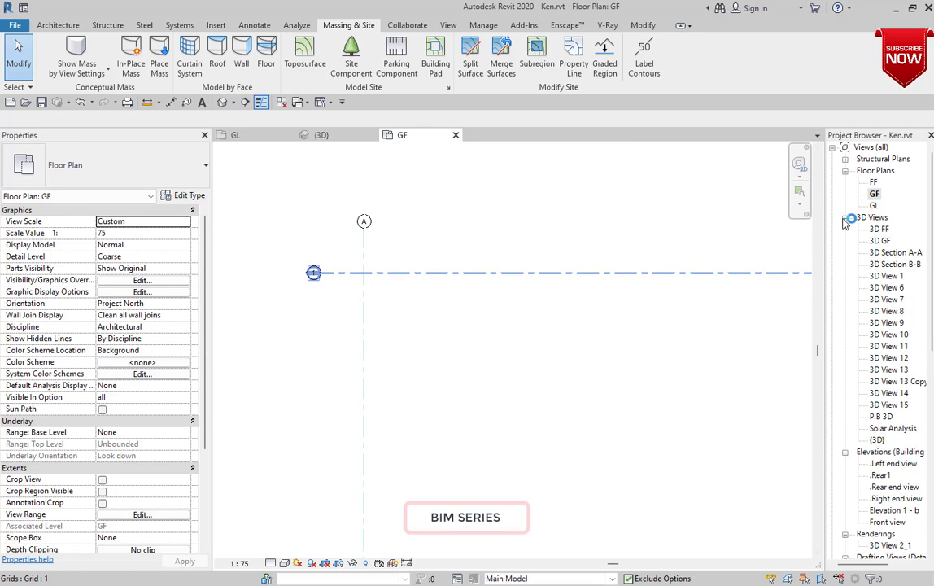
pyautogui.doubleClick(873, 183)
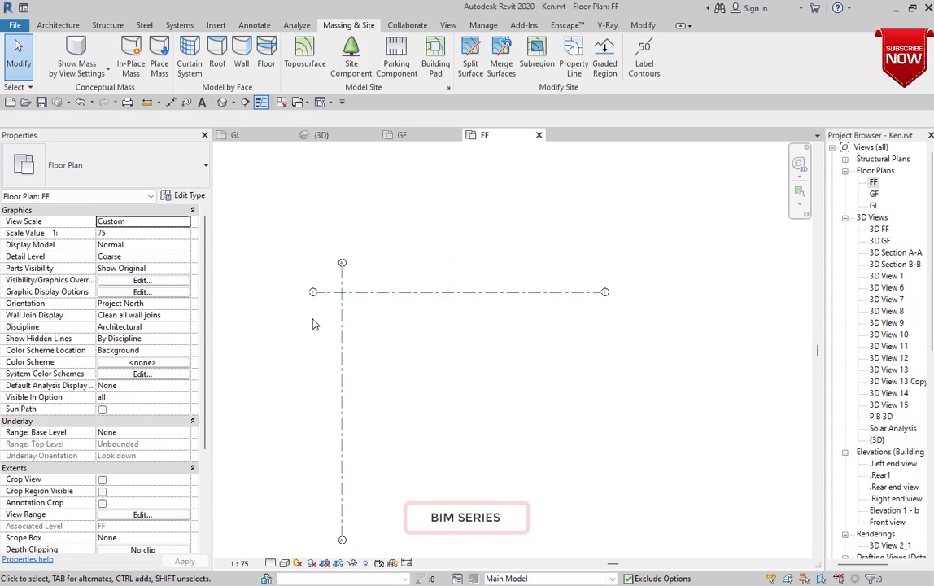
# Open the GL floor plan and examine the site's topography surfaces, road subregion and grids
pyautogui.doubleClick(874, 205)
pyautogui.scroll(5, 546, 302)
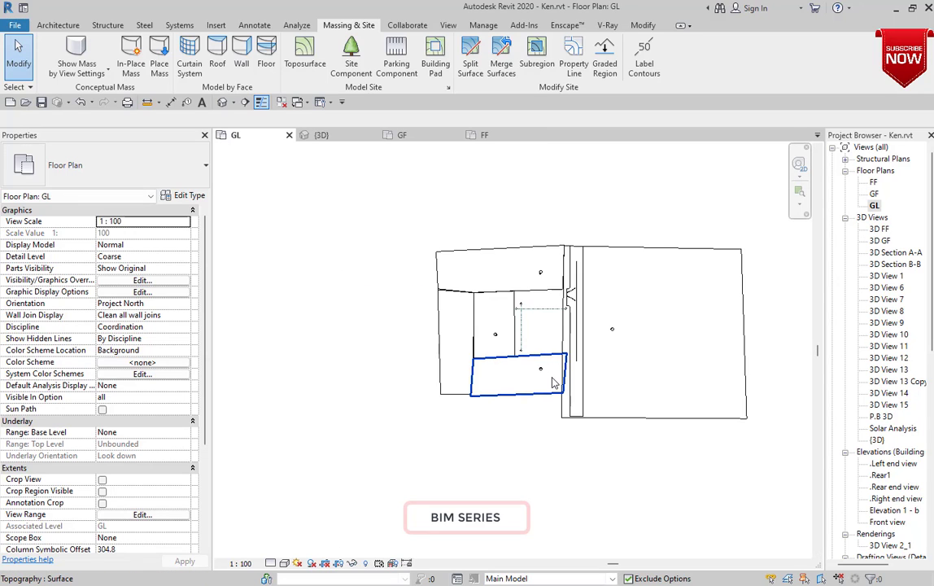
pyautogui.scroll(3, 559, 407)
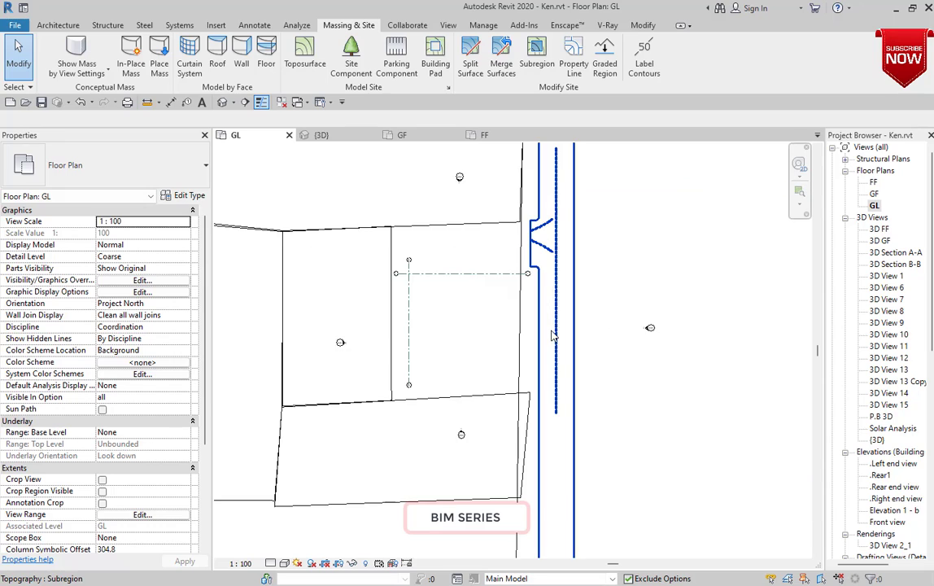
pyautogui.scroll(-2, 552, 398)
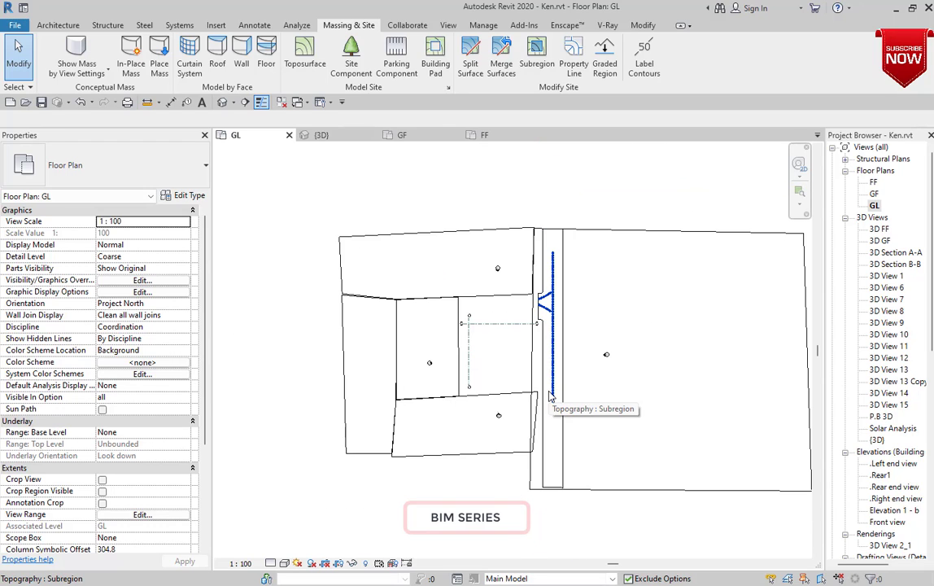
pyautogui.scroll(1, 350, 383)
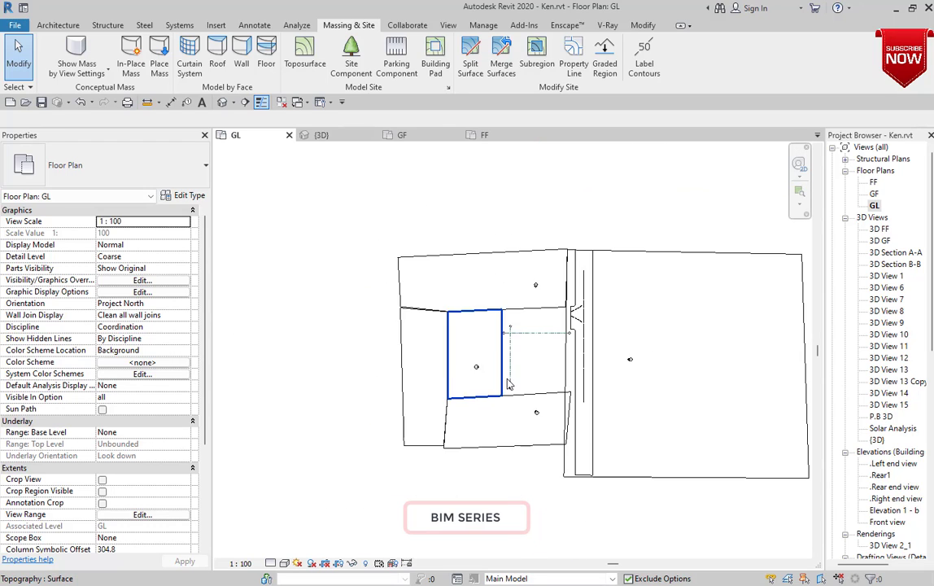
pyautogui.scroll(3, 509, 345)
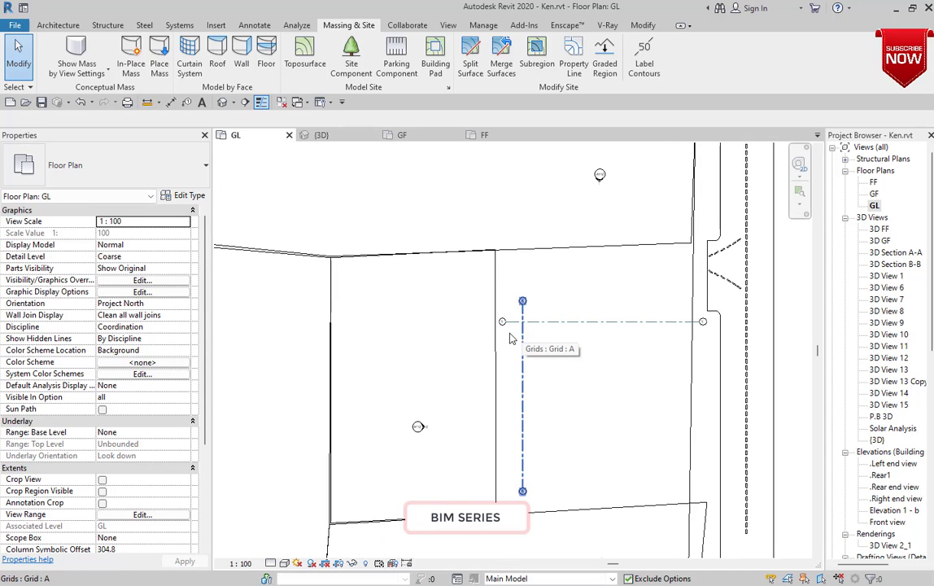
pyautogui.scroll(3, 498, 310)
pyautogui.scroll(-3, 498, 309)
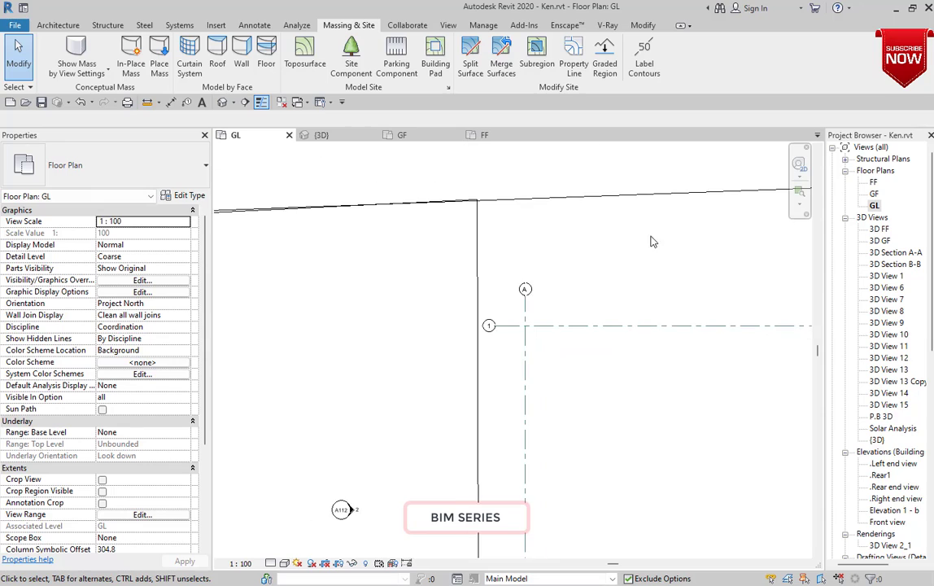
pyautogui.scroll(-2, 480, 299)
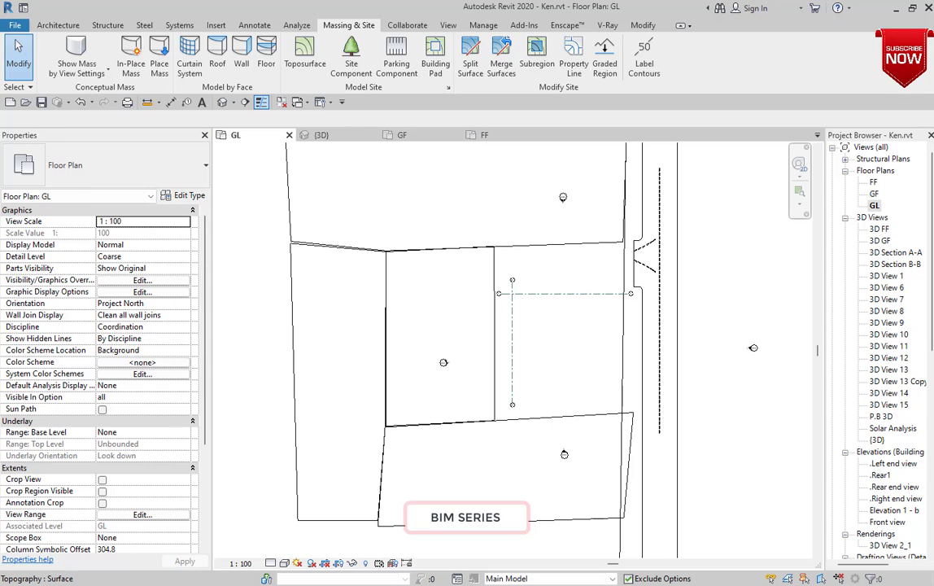
# Import page 1 of doc 2022-07-15 01.39.12.pdf at 300 DPI and place it over the plot containing the grids
pyautogui.moveTo(684, 254); pyautogui.dragTo(518, 328)
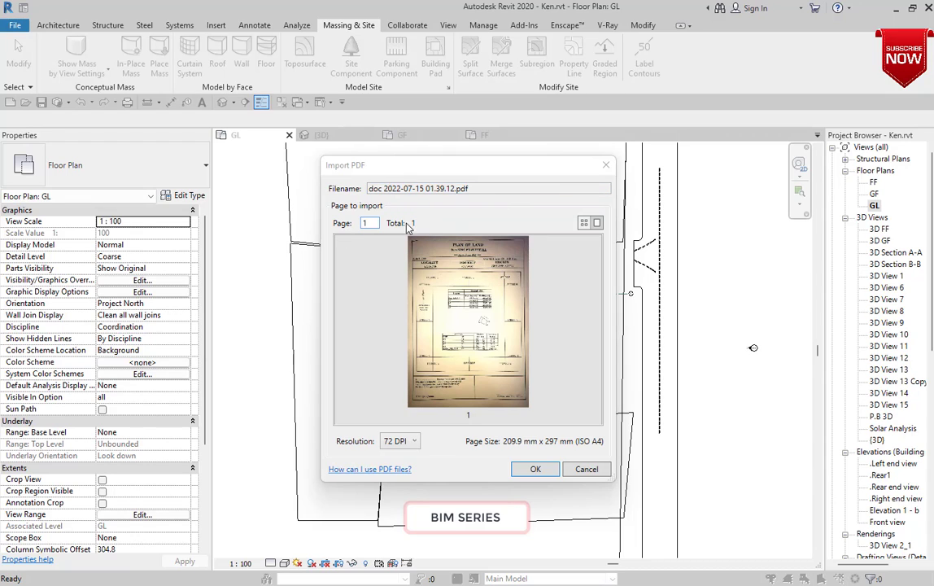
pyautogui.click(406, 446)
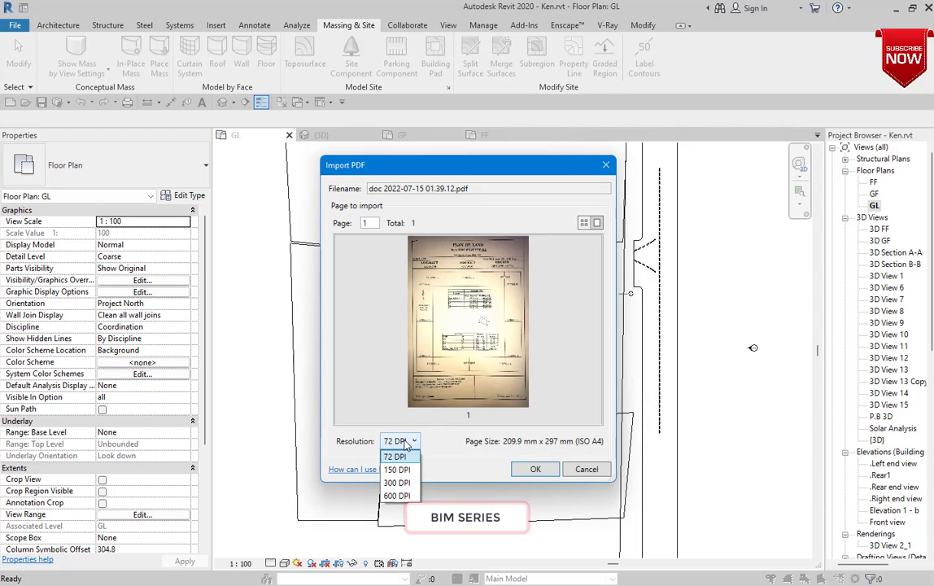
pyautogui.click(402, 483)
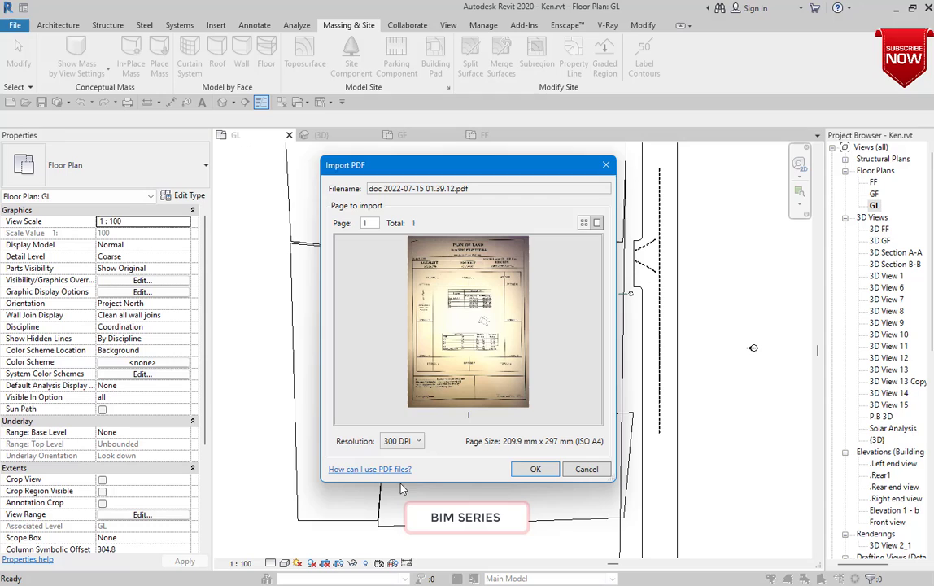
pyautogui.click(530, 469)
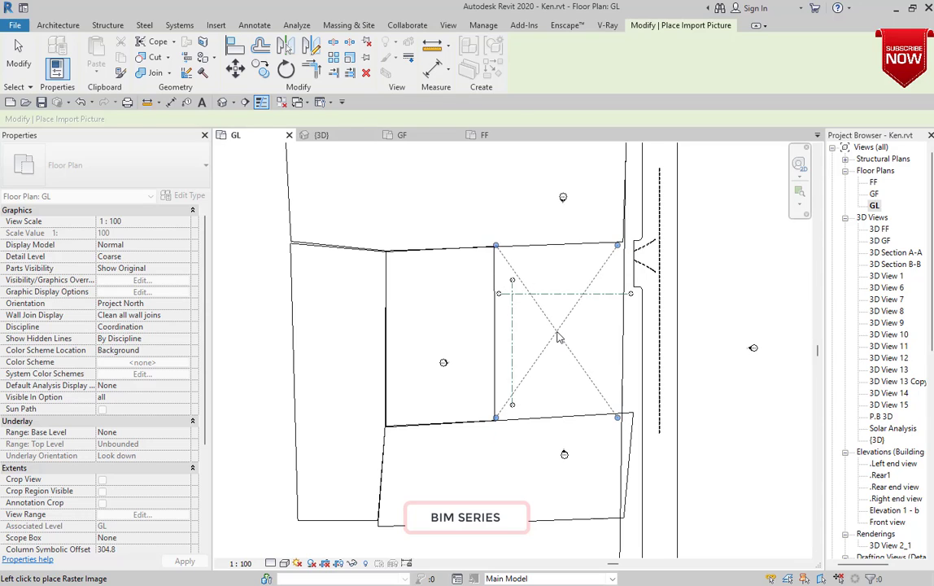
pyautogui.click(558, 337)
# Enlarge the placed land plan image proportionally by its lower corner to about 78386 wide and 110926 high
pyautogui.scroll(5, 610, 326)
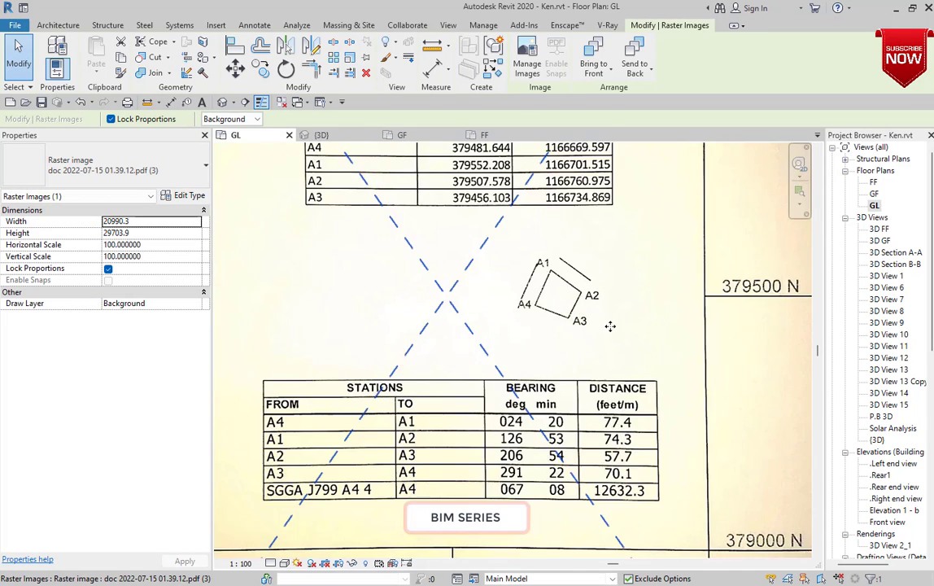
pyautogui.scroll(2, 611, 329)
pyautogui.scroll(-6, 611, 330)
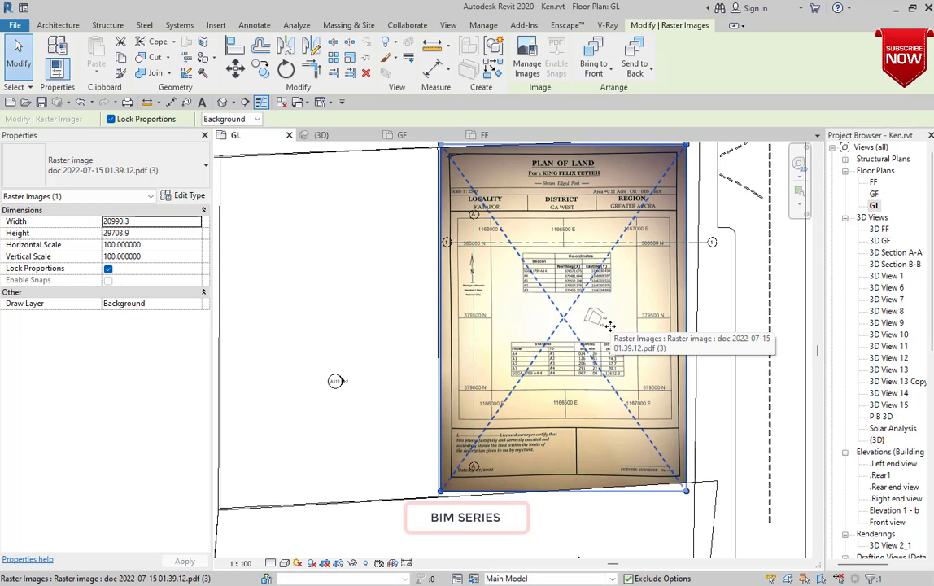
pyautogui.scroll(-3, 611, 326)
pyautogui.scroll(2, 602, 318)
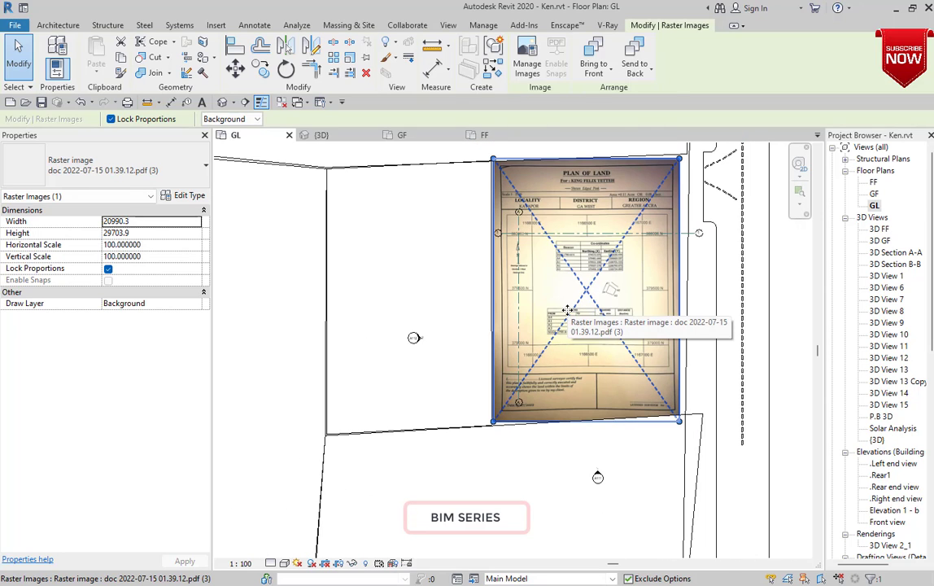
pyautogui.scroll(-2, 567, 310)
pyautogui.moveTo(504, 408); pyautogui.dragTo(452, 445)
pyautogui.scroll(-3, 452, 444)
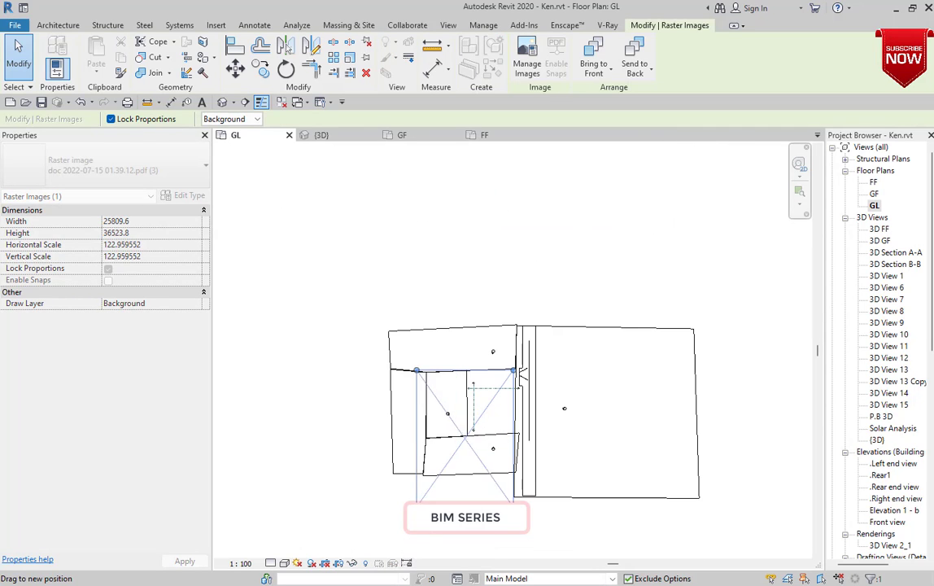
pyautogui.moveTo(417, 507); pyautogui.dragTo(411, 515)
pyautogui.scroll(-3, 503, 364)
pyautogui.moveTo(457, 439); pyautogui.dragTo(434, 497)
# Move the enlarged land plan image so its A1–A4 parcel sketch lies over the plot containing the grids
pyautogui.scroll(2, 471, 460)
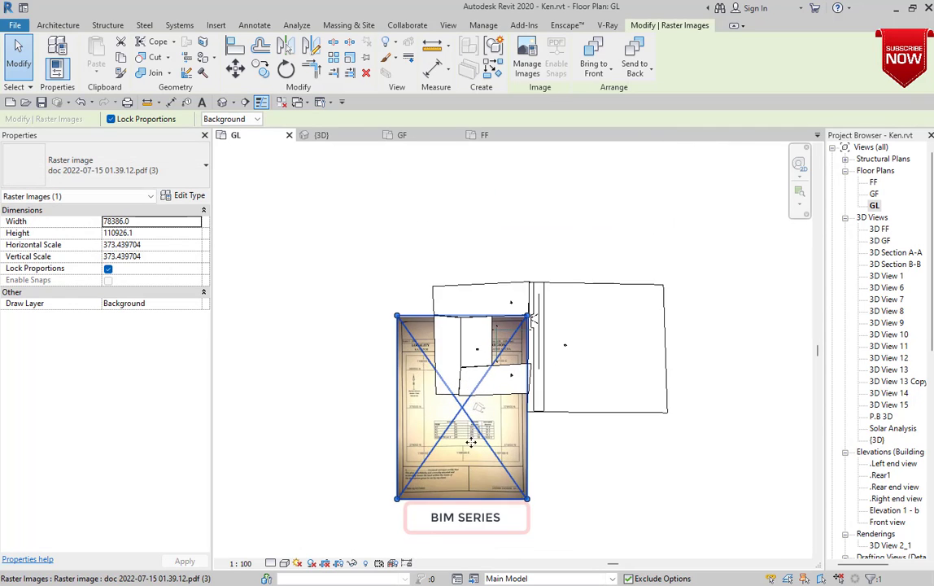
pyautogui.scroll(5, 471, 442)
pyautogui.scroll(-5, 494, 404)
pyautogui.scroll(1, 498, 387)
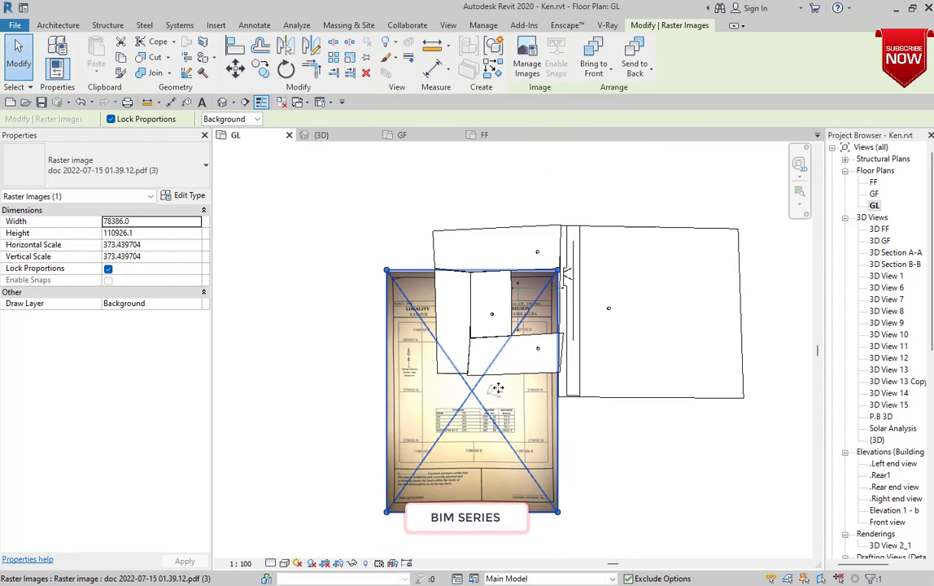
pyautogui.scroll(1, 498, 389)
pyautogui.moveTo(498, 389); pyautogui.dragTo(533, 299)
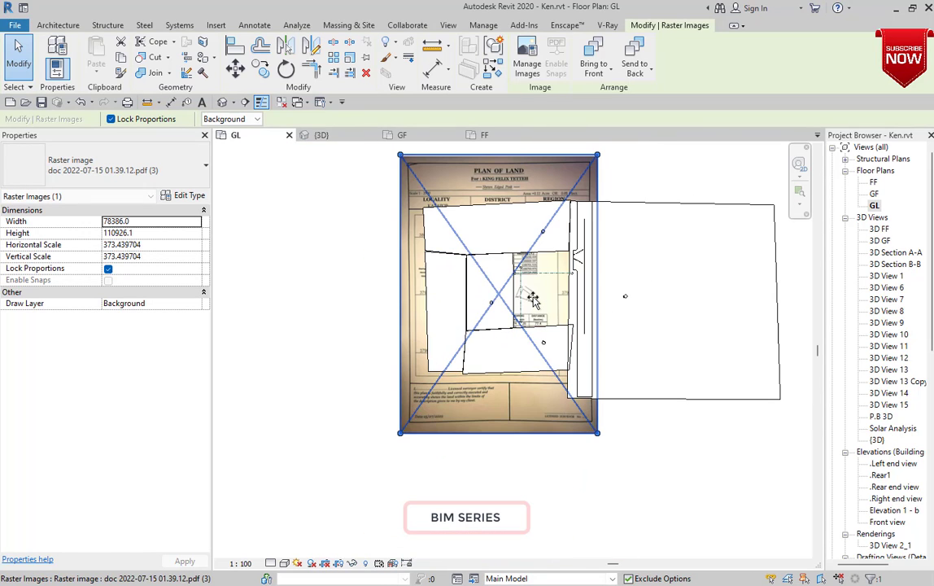
# Temporarily hide the topography category in the GL plan so that only the land plan image and annotations remain in view
pyautogui.scroll(-2, 540, 352)
pyautogui.scroll(2, 442, 298)
pyautogui.moveTo(442, 298); pyautogui.dragTo(478, 328, button='middle')
pyautogui.click(375, 277)
pyautogui.scroll(-3, 375, 277)
pyautogui.scroll(2, 573, 307)
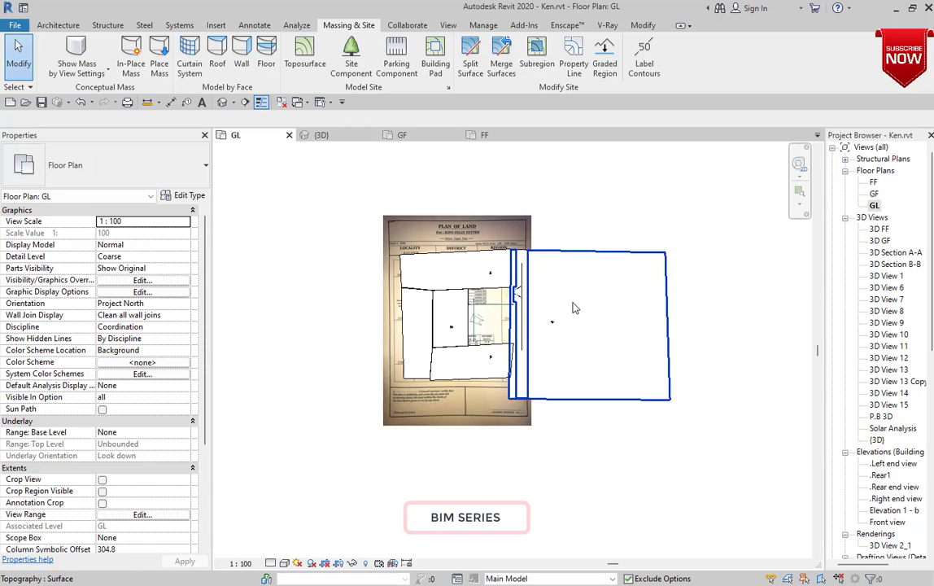
pyautogui.scroll(2, 350, 260)
pyautogui.scroll(-2, 355, 254)
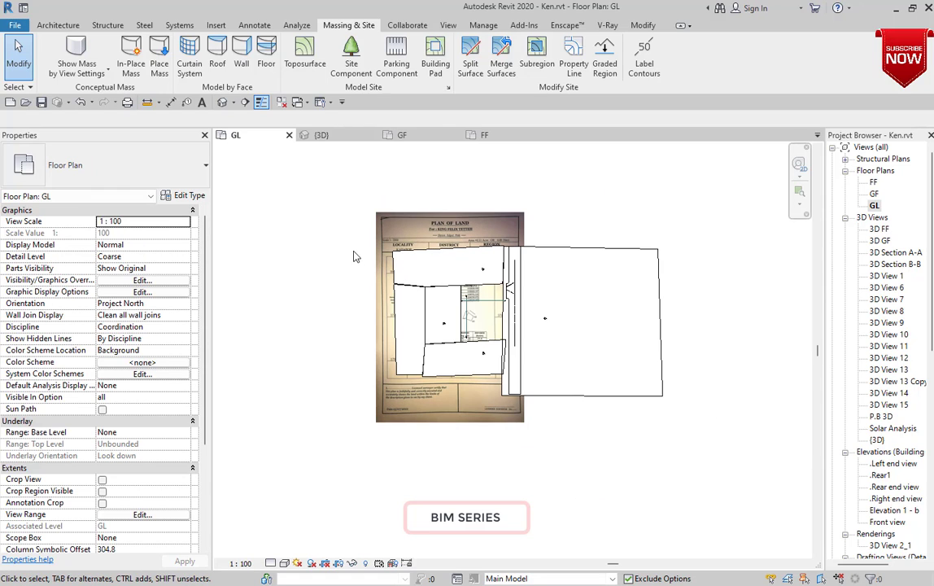
pyautogui.click(416, 286)
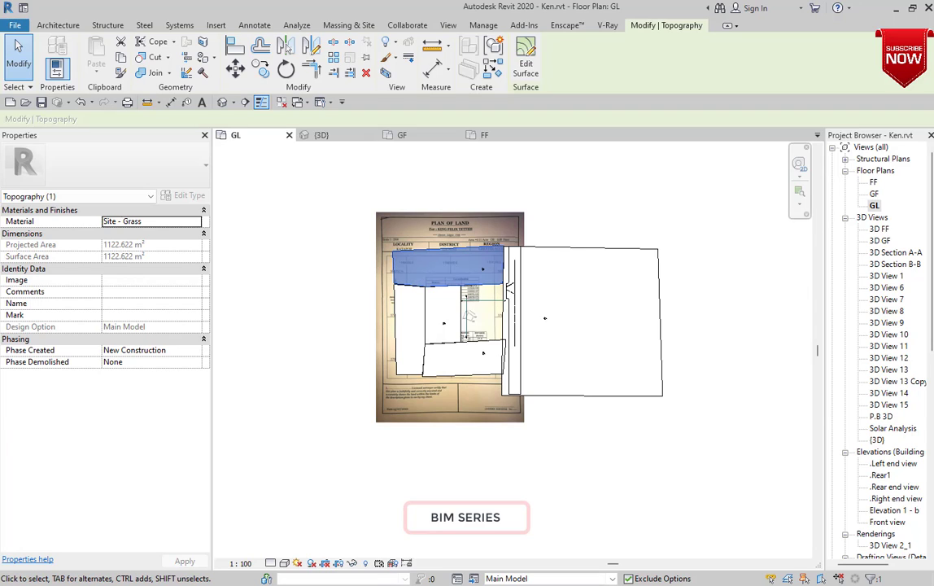
pyautogui.click(353, 563)
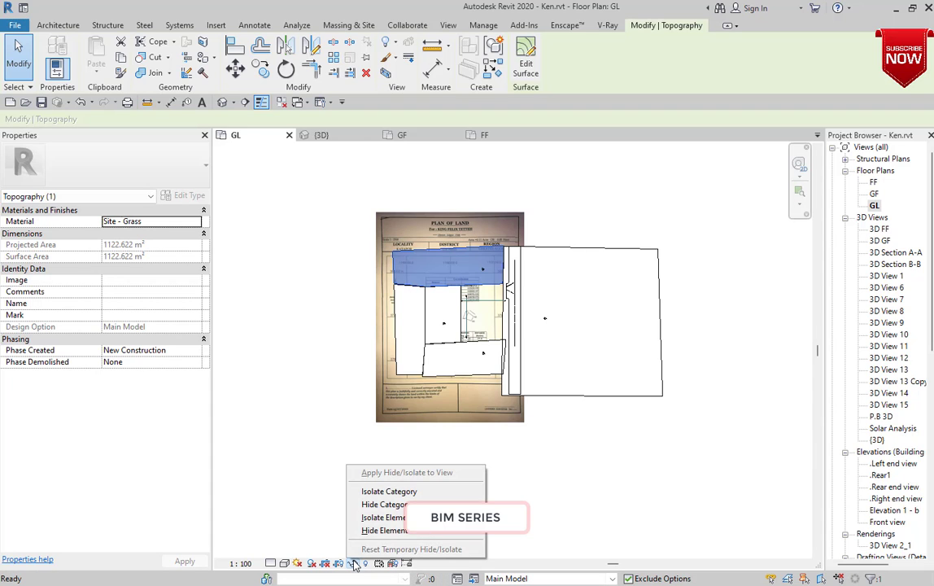
pyautogui.click(392, 506)
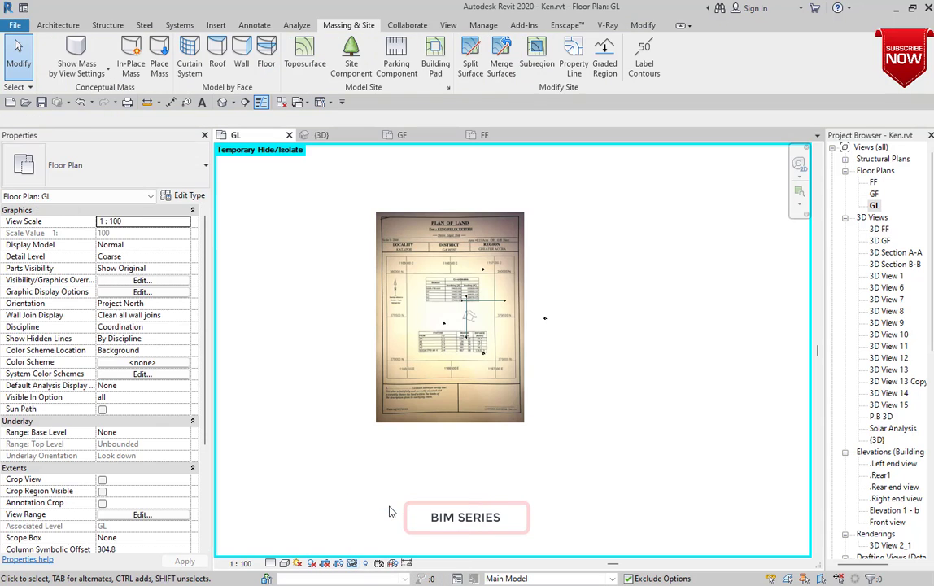
# Temporarily hide the category of the elevation markers lying over the land plan image
pyautogui.scroll(1, 458, 340)
pyautogui.scroll(2, 458, 341)
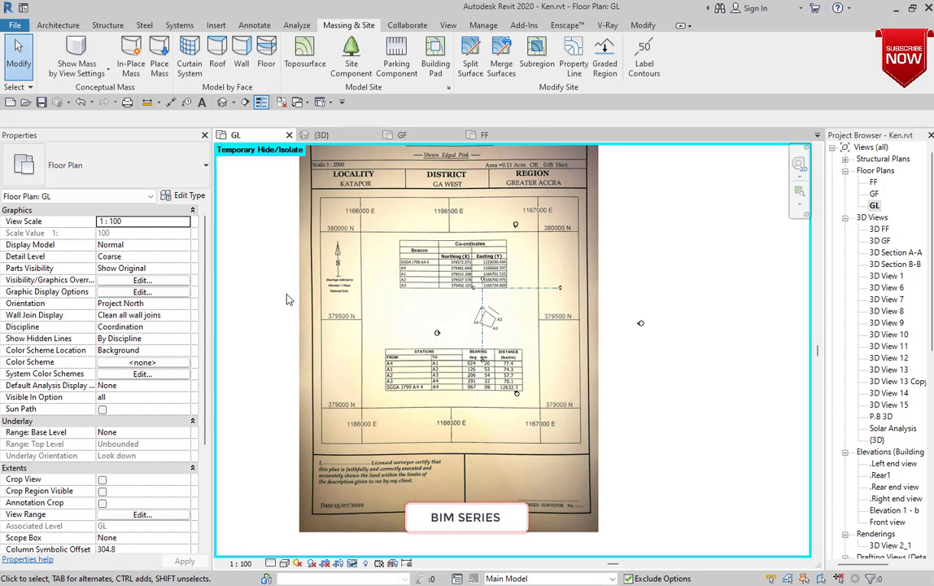
pyautogui.moveTo(253, 244); pyautogui.dragTo(450, 340)
pyautogui.scroll(3, 450, 341)
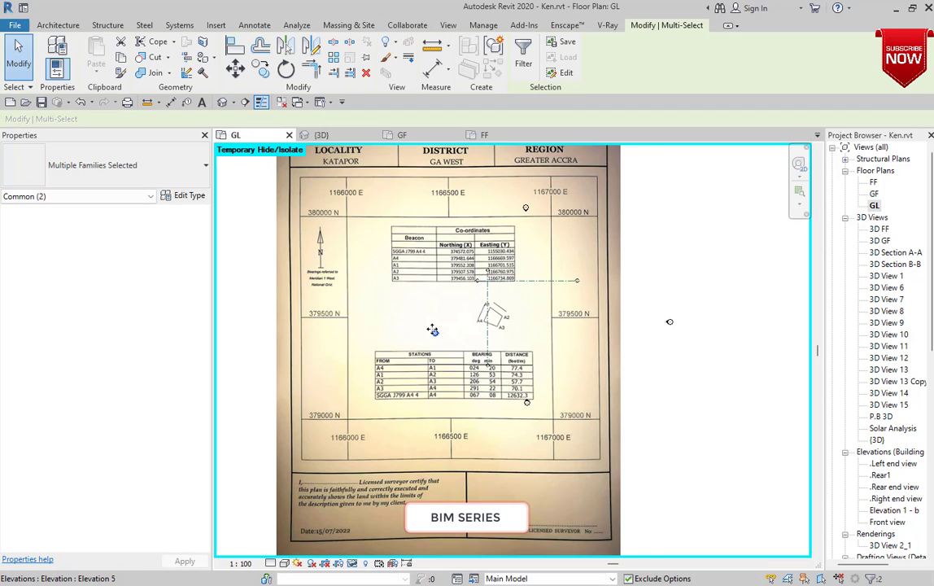
pyautogui.rightClick(436, 332)
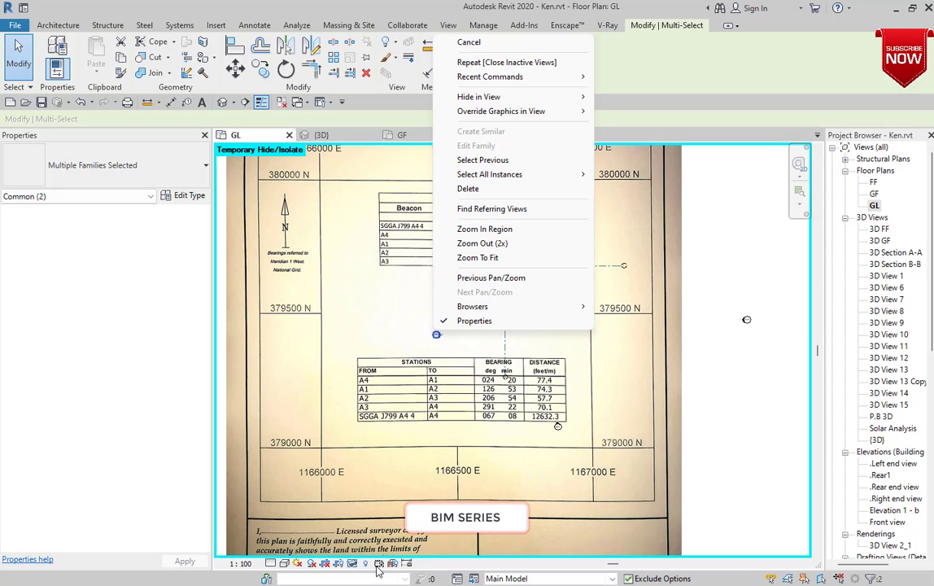
pyautogui.click(352, 563)
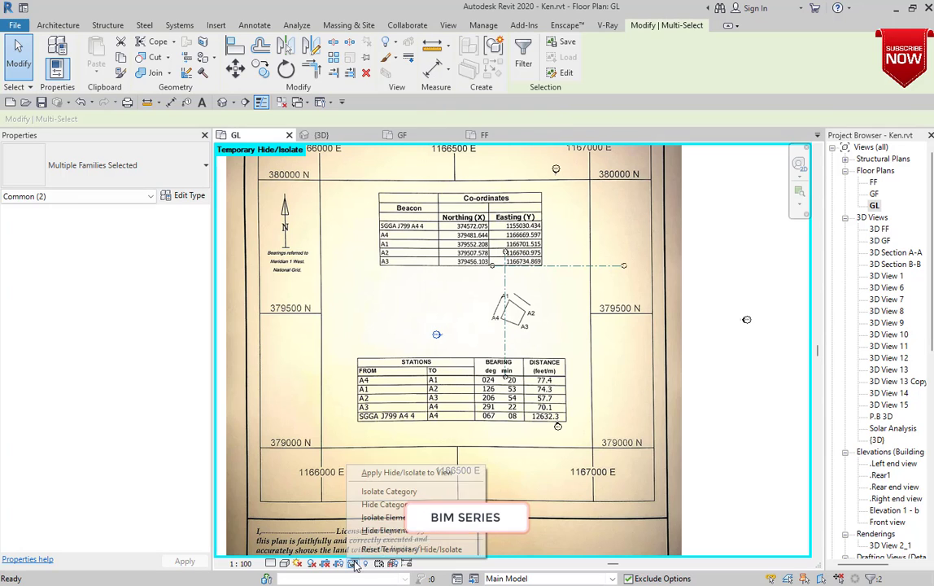
pyautogui.click(375, 505)
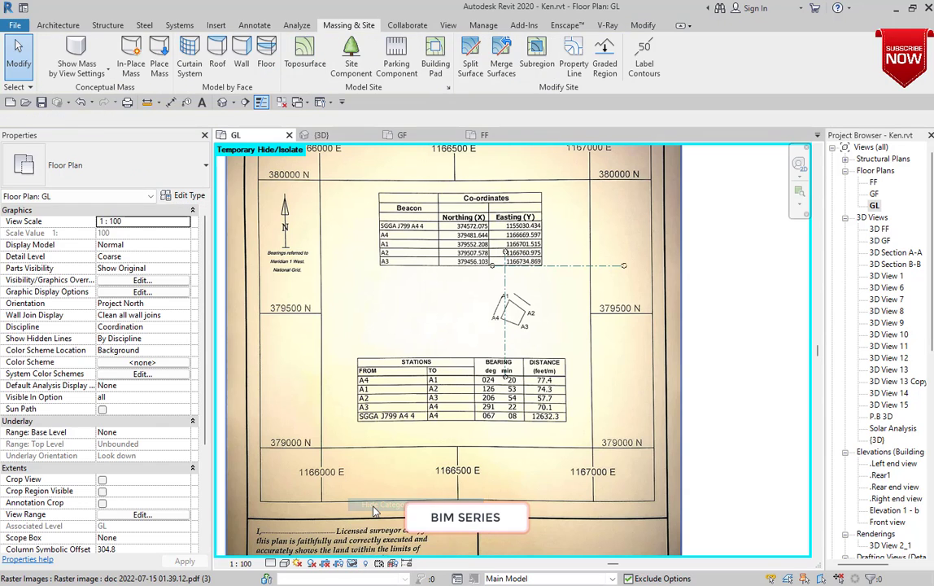
# Examine the A1–A4 parcel sketch on the land plan, including its corner labels and boundary lines
pyautogui.scroll(4, 539, 236)
pyautogui.moveTo(503, 340); pyautogui.dragTo(556, 321, button='middle')
pyautogui.scroll(5, 501, 346)
pyautogui.scroll(-3, 580, 324)
pyautogui.scroll(-3, 553, 337)
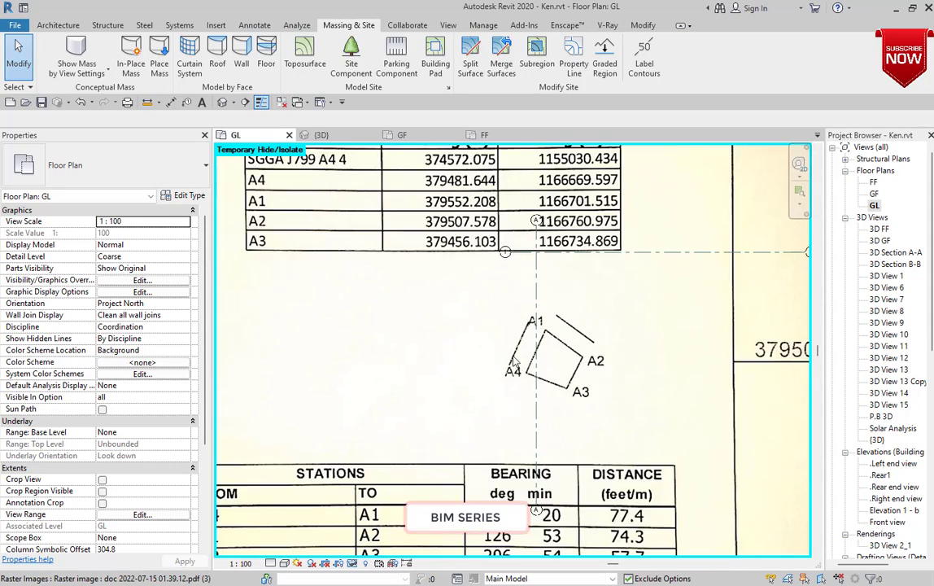
pyautogui.scroll(3, 525, 334)
pyautogui.scroll(-2, 523, 336)
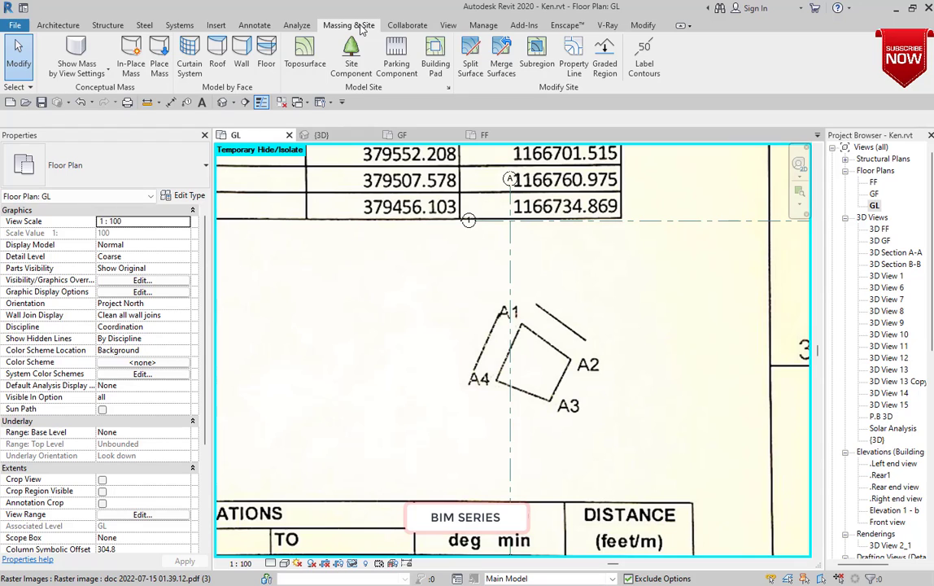
pyautogui.scroll(2, 514, 365)
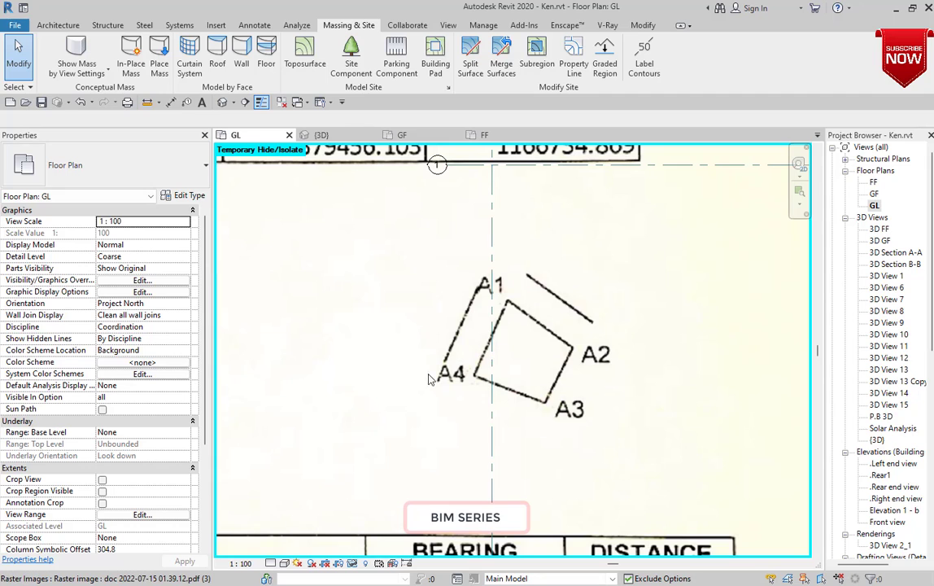
pyautogui.scroll(-3, 548, 363)
pyautogui.scroll(5, 546, 348)
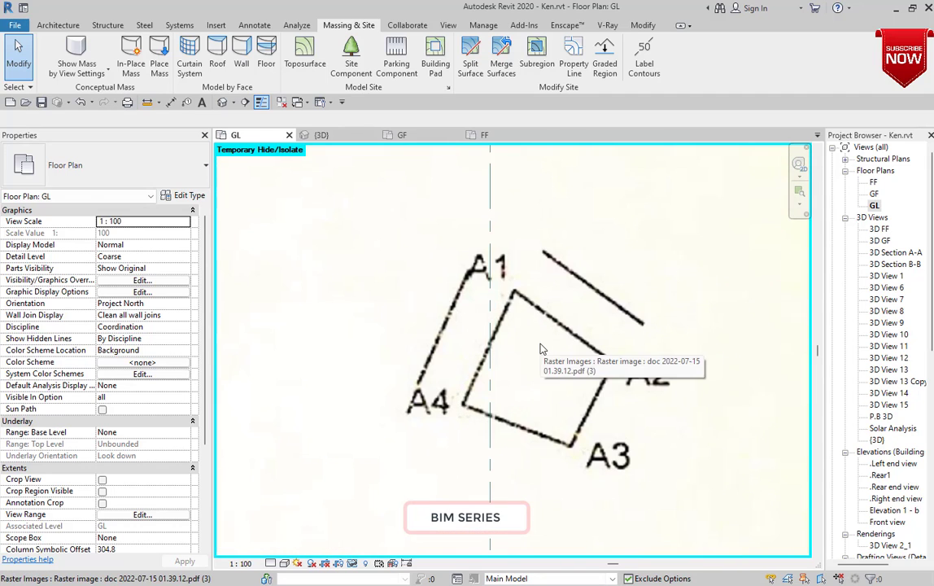
pyautogui.scroll(-1, 508, 286)
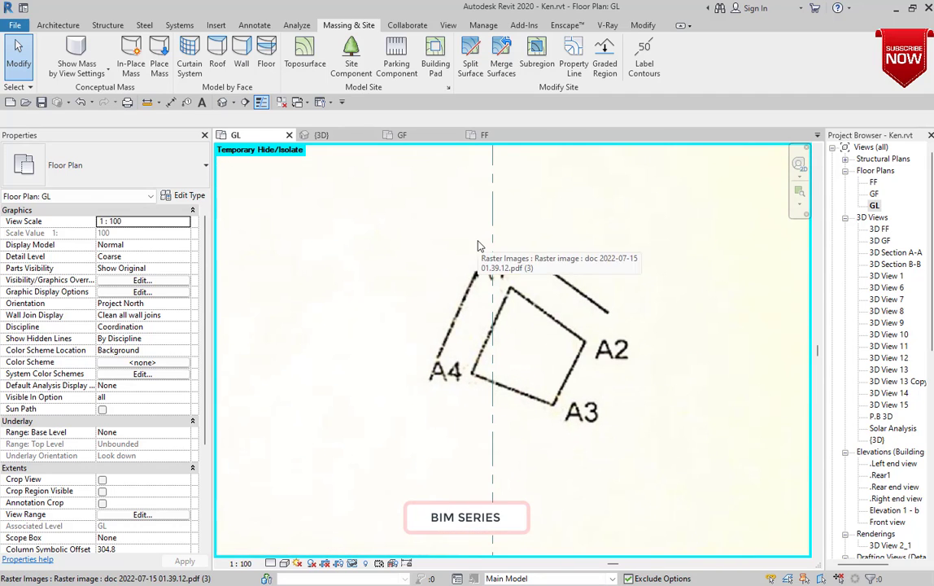
pyautogui.scroll(-2, 601, 338)
pyautogui.scroll(1, 590, 355)
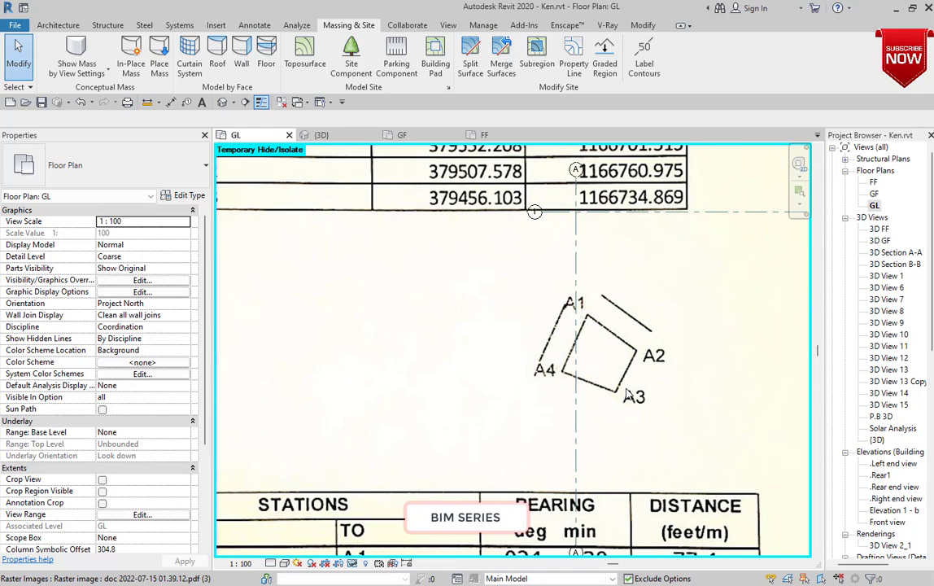
# Read the land plan's stations table, following the from and to beacons with their bearings and distances
pyautogui.scroll(-2, 626, 374)
pyautogui.scroll(-3, 627, 371)
pyautogui.scroll(2, 586, 325)
pyautogui.scroll(-1, 562, 289)
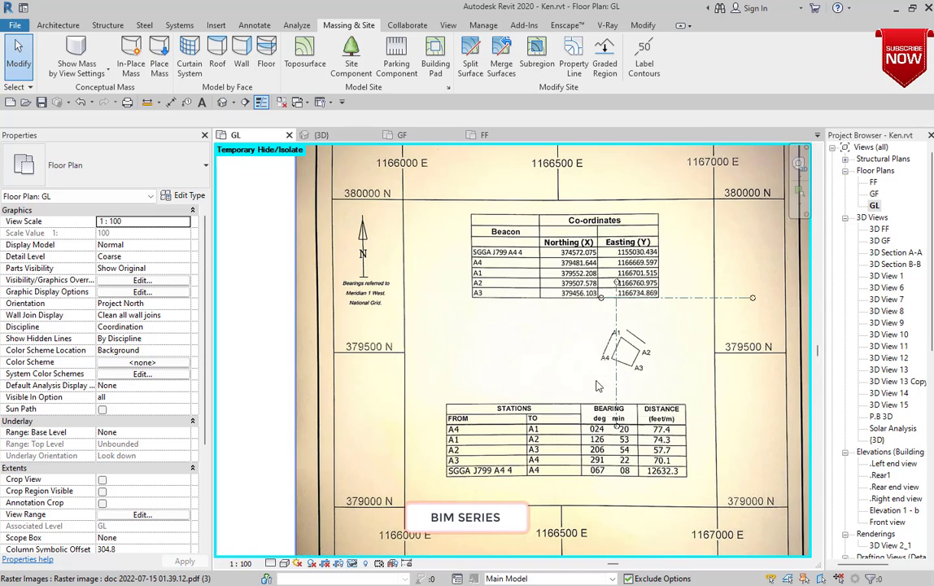
pyautogui.scroll(3, 560, 451)
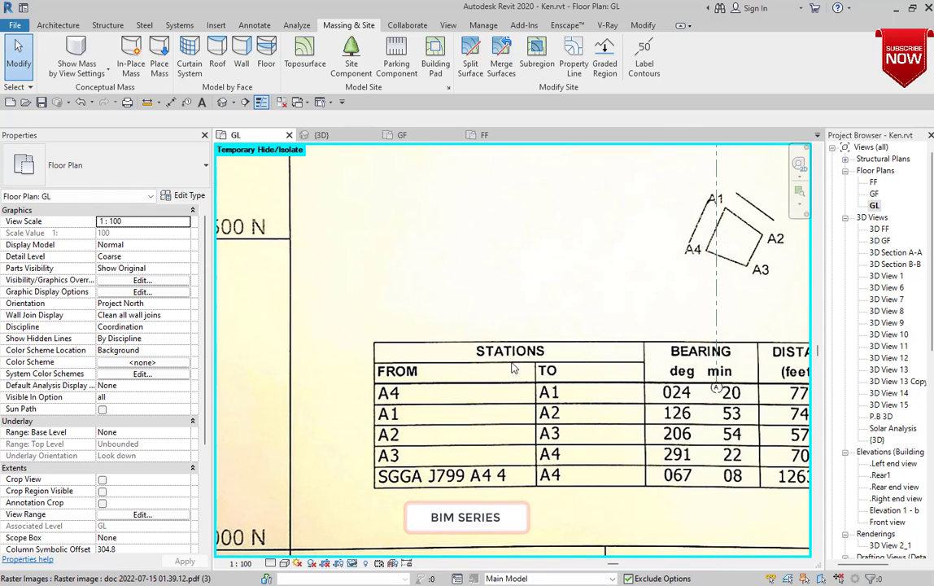
pyautogui.scroll(-1, 479, 432)
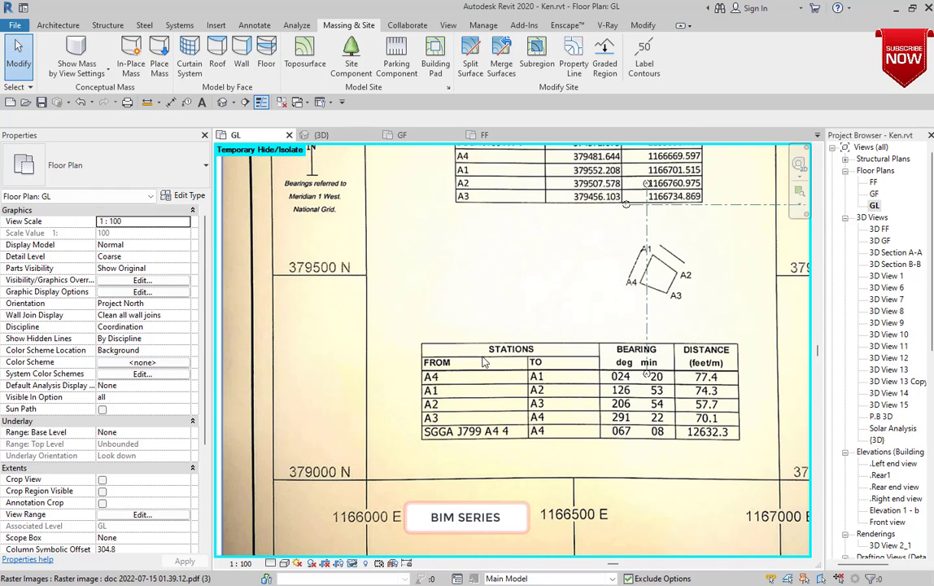
pyautogui.scroll(2, 481, 355)
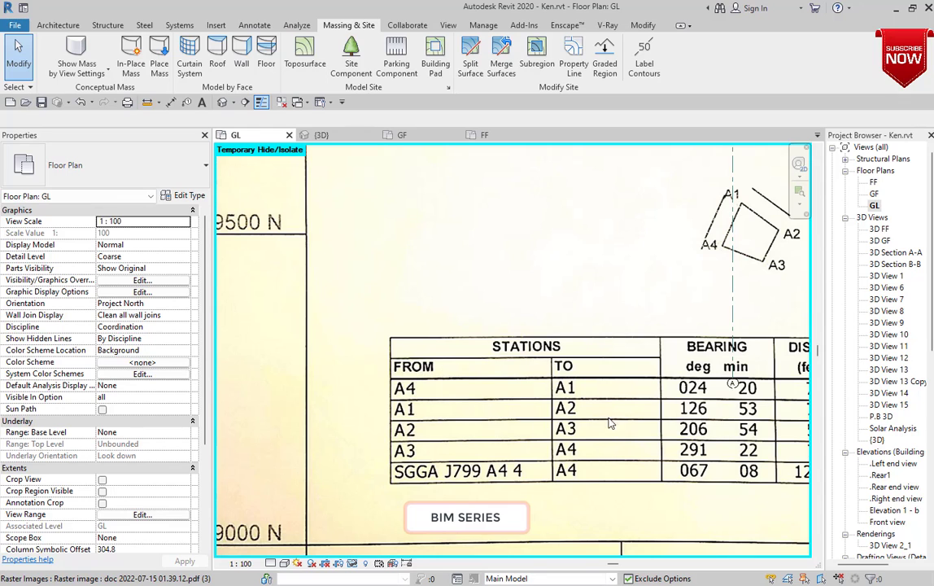
pyautogui.scroll(-1, 589, 388)
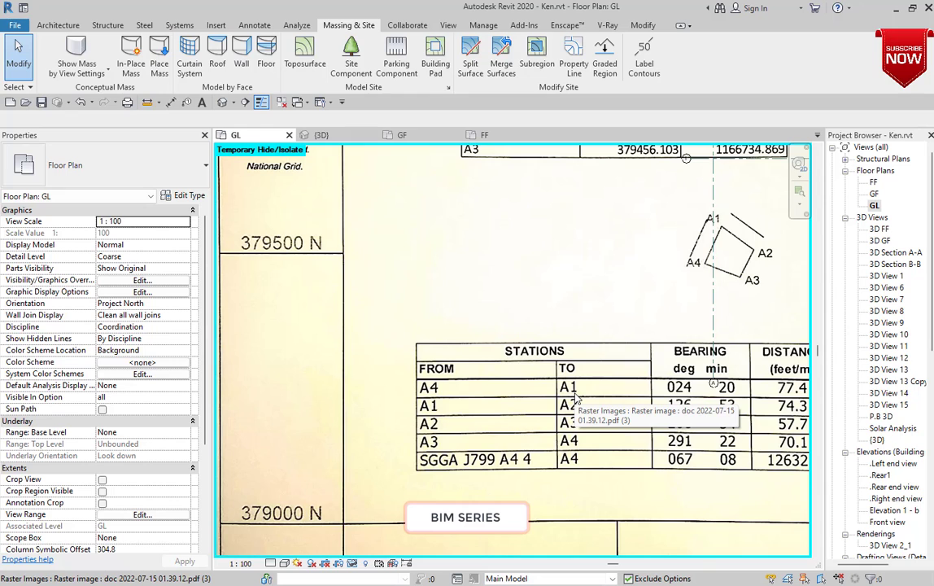
pyautogui.scroll(1, 575, 397)
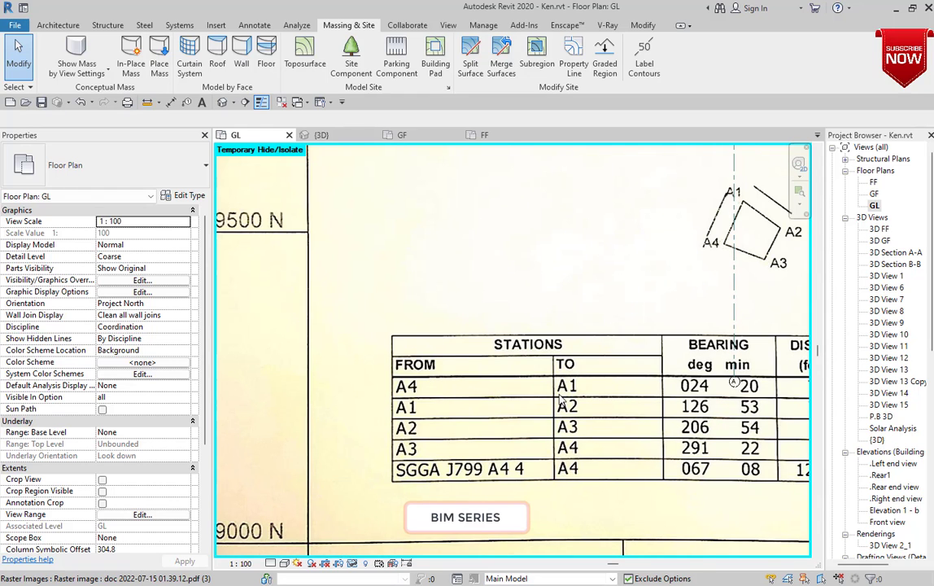
pyautogui.scroll(3, 420, 413)
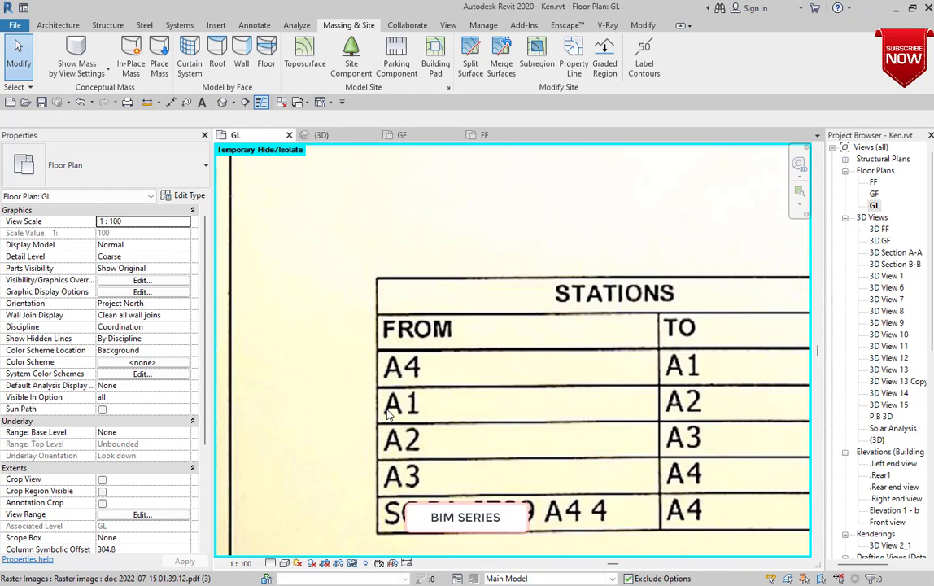
pyautogui.scroll(-2, 489, 420)
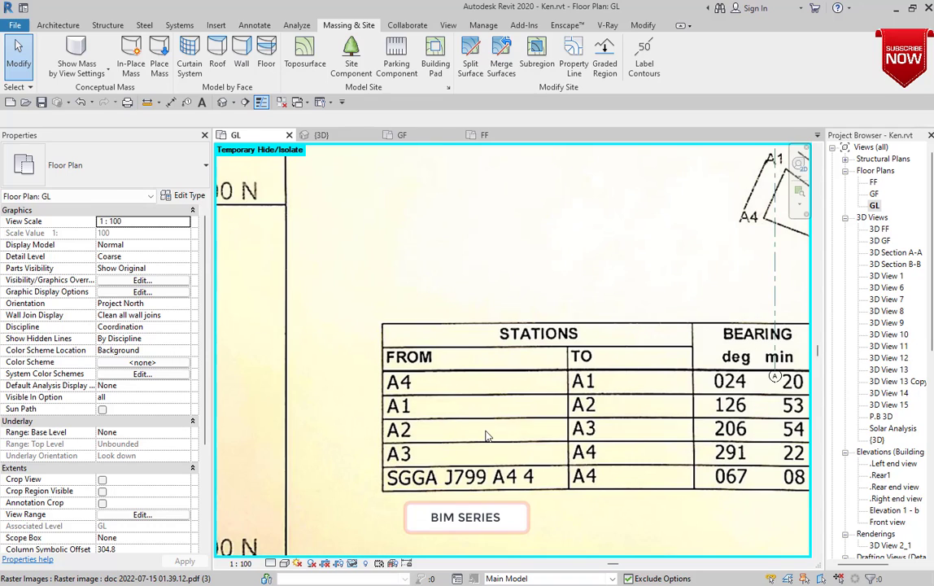
pyautogui.scroll(-2, 487, 429)
pyautogui.scroll(1, 643, 431)
pyautogui.scroll(-3, 651, 424)
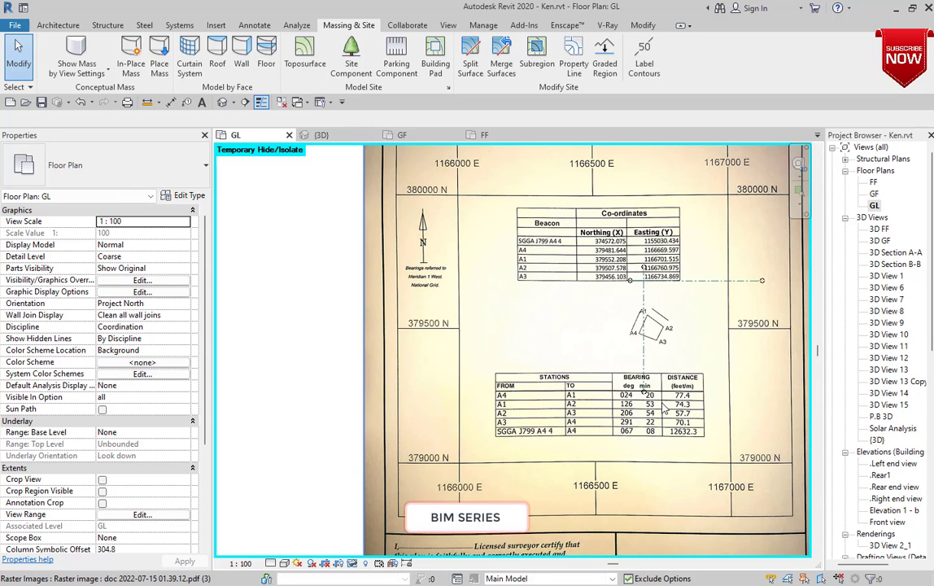
# Examine the land plan's north arrow and compare the A1–A4 parcel sketch with the bearing and distance table
pyautogui.scroll(3, 423, 270)
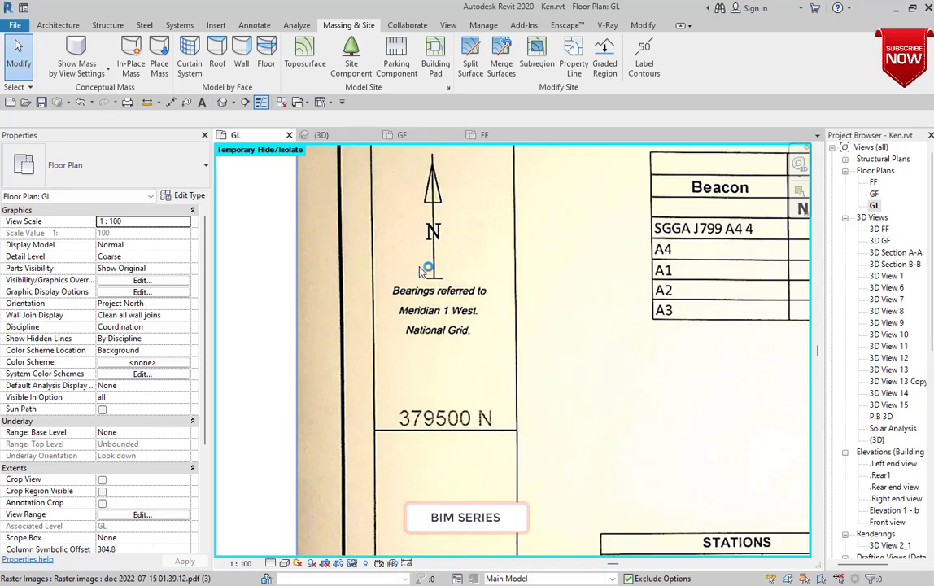
pyautogui.scroll(-4, 424, 271)
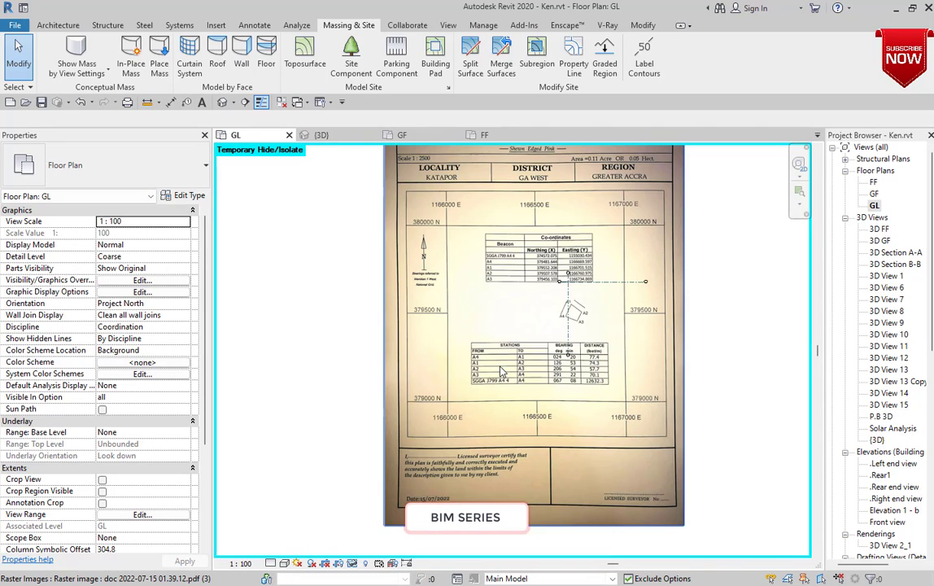
pyautogui.scroll(-1, 489, 329)
pyautogui.scroll(3, 517, 334)
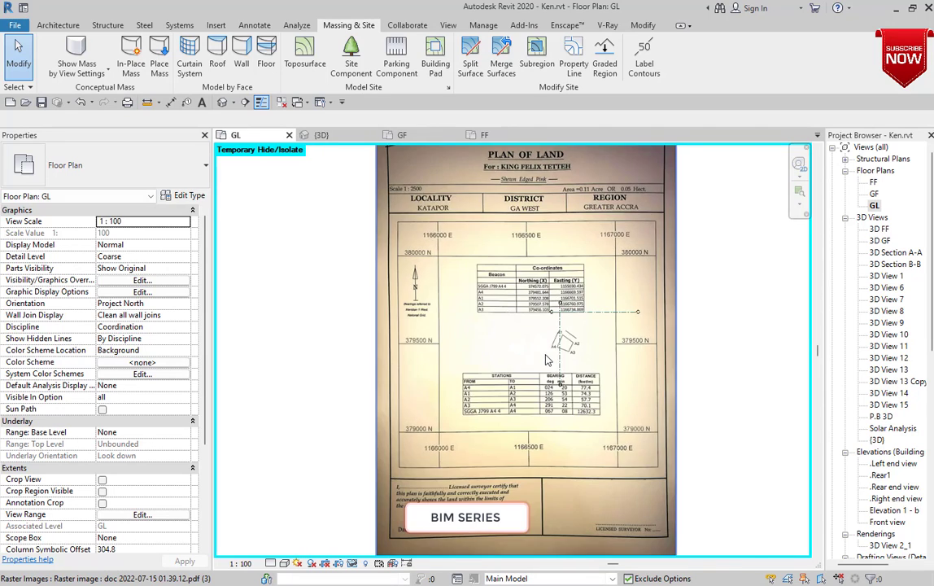
pyautogui.scroll(2, 580, 337)
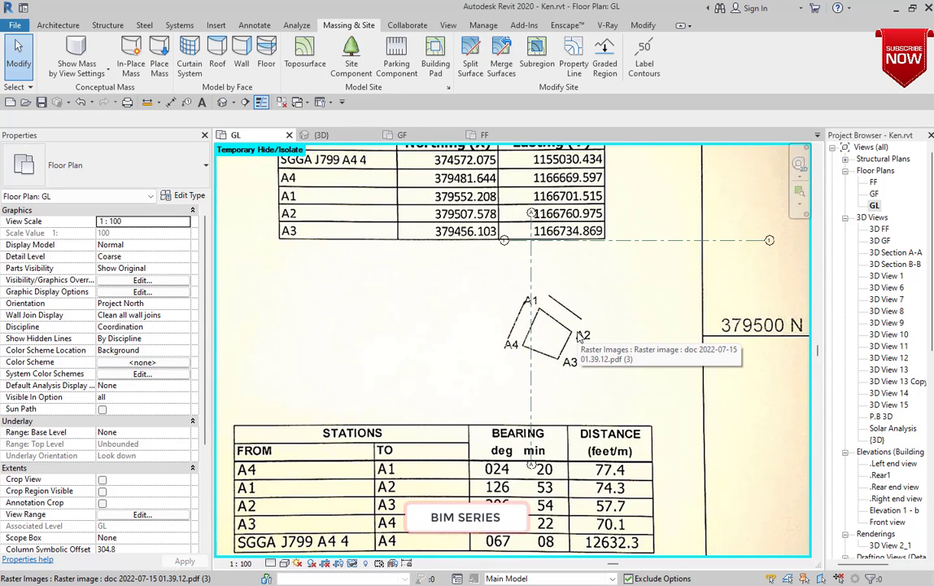
pyautogui.scroll(-2, 541, 330)
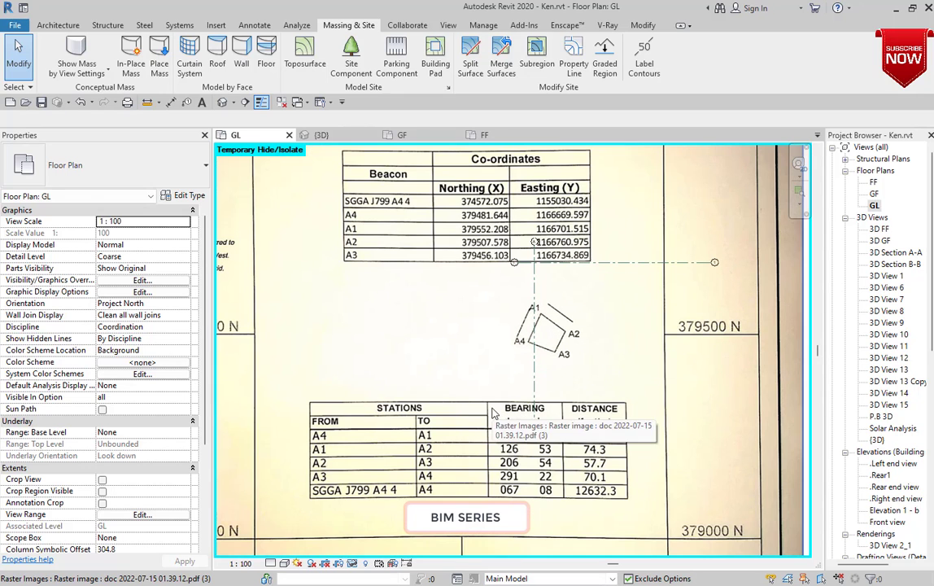
pyautogui.scroll(-2, 492, 415)
pyautogui.scroll(1, 492, 414)
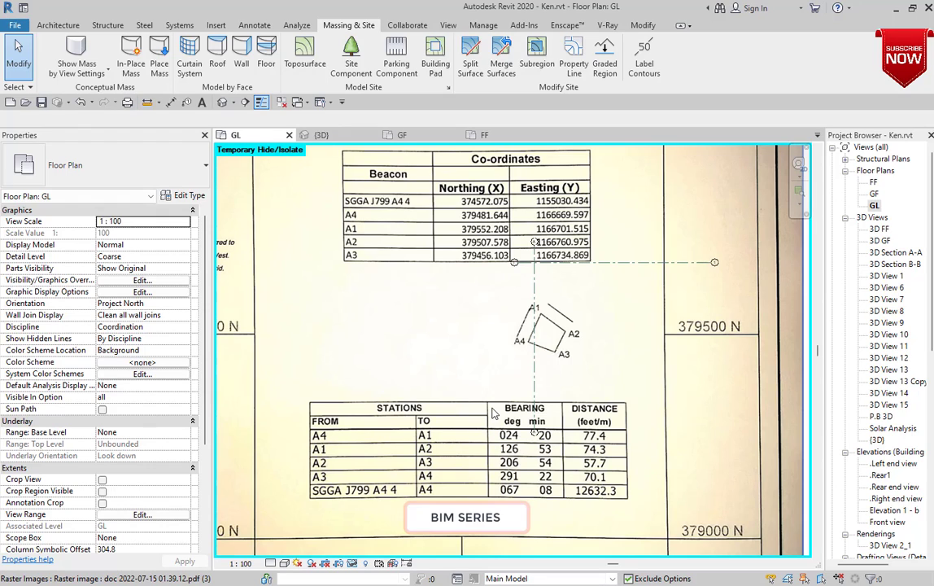
# Start a new property line on the land plan using the create by sketching method
pyautogui.scroll(-4, 491, 413)
pyautogui.scroll(3, 525, 330)
pyautogui.scroll(-1, 525, 330)
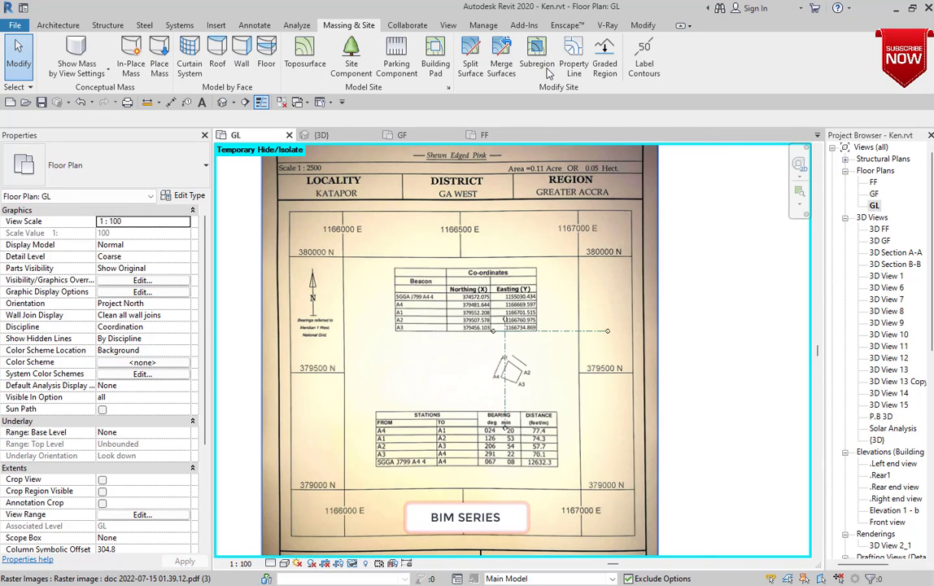
pyautogui.click(572, 63)
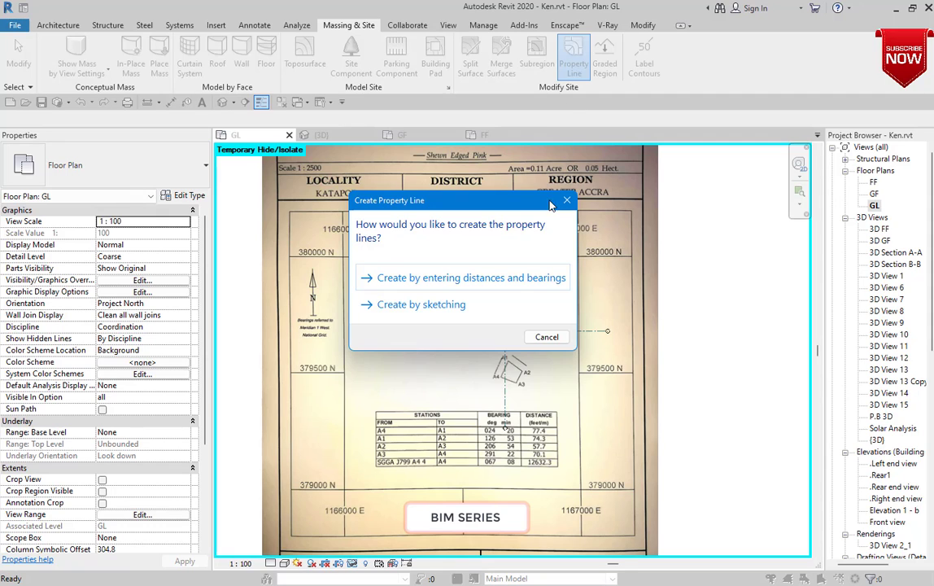
pyautogui.click(425, 316)
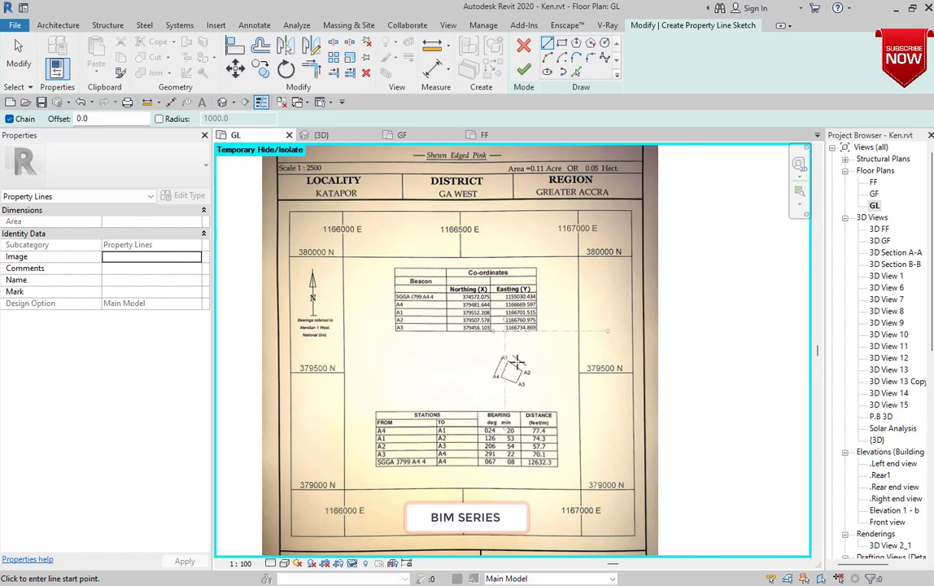
# Sketch the first boundary line over the parcel's A1–A2 edge, about 3400 mm long at about 36° below horizontal
pyautogui.scroll(2, 514, 363)
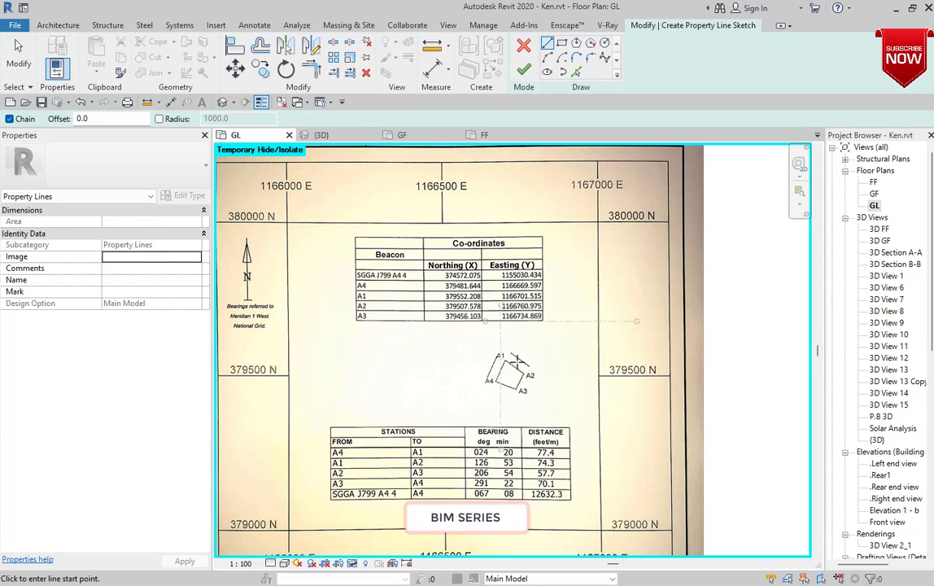
pyautogui.scroll(-2, 515, 372)
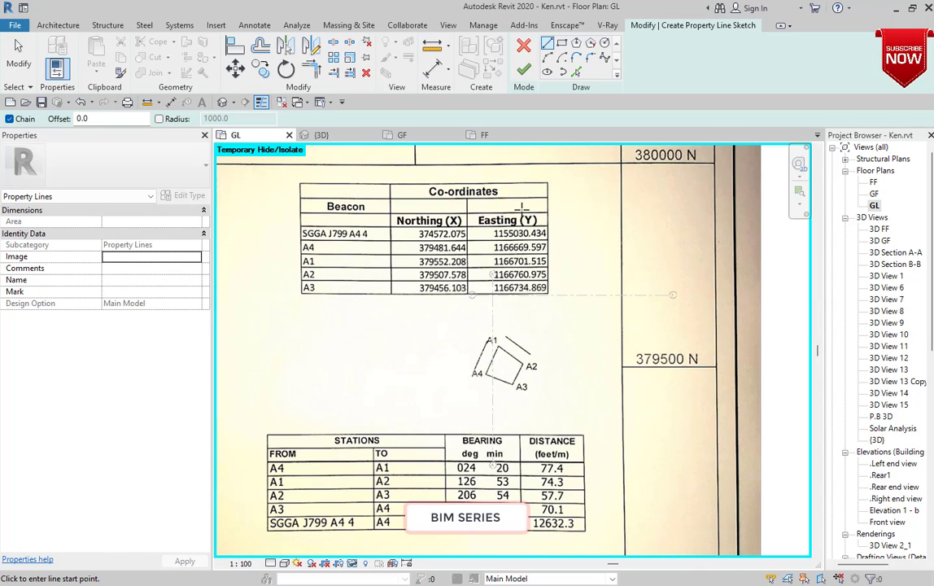
pyautogui.scroll(4, 483, 375)
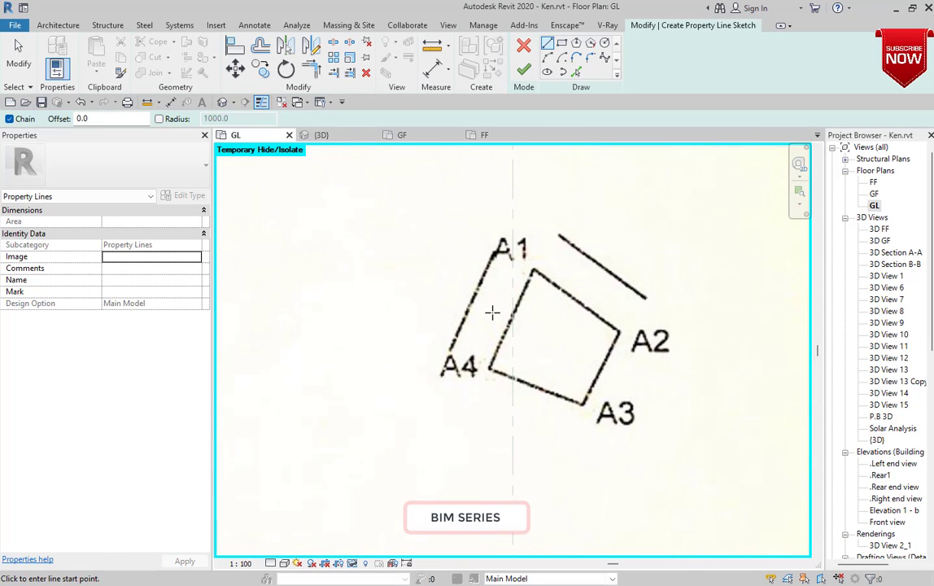
pyautogui.scroll(4, 535, 271)
pyautogui.click(535, 264)
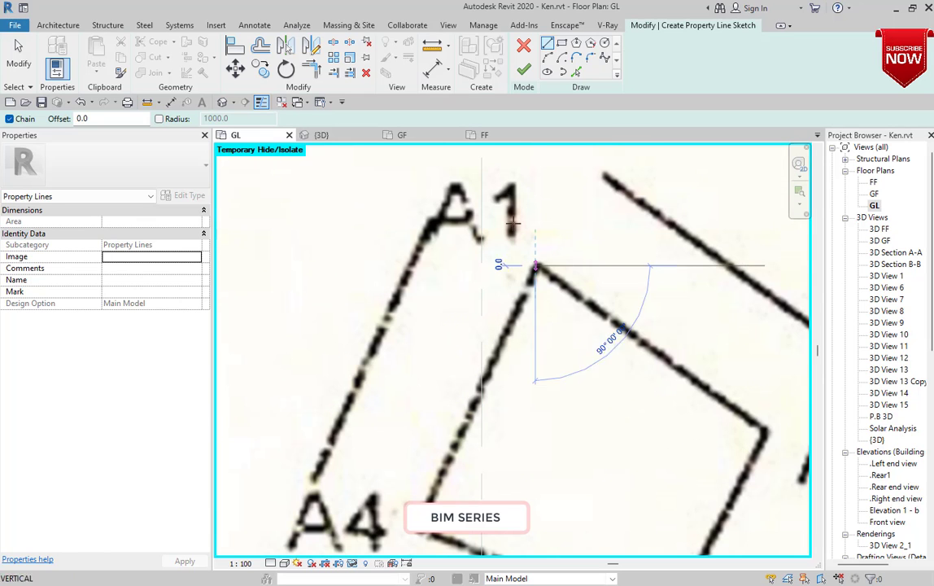
pyautogui.scroll(-3, 602, 301)
pyautogui.scroll(3, 651, 341)
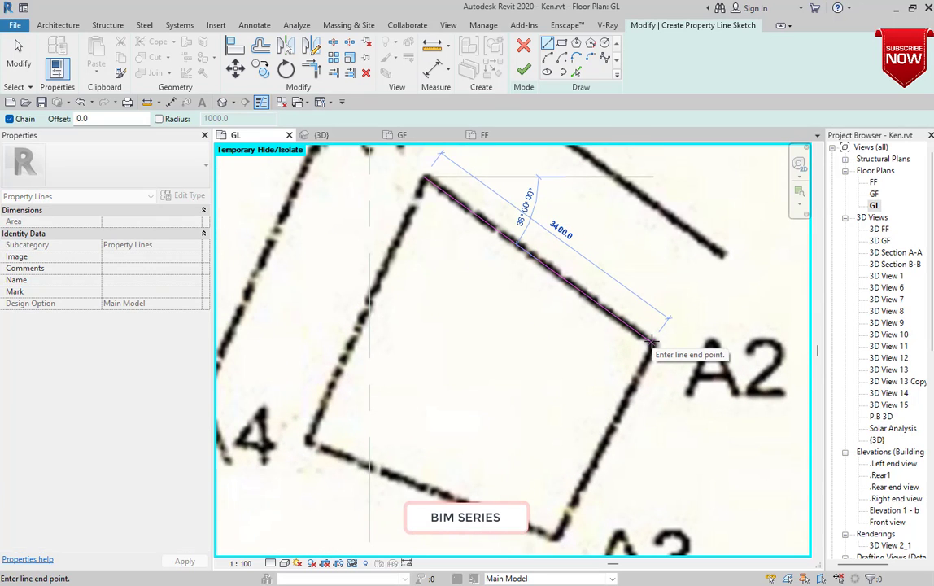
pyautogui.click(651, 341)
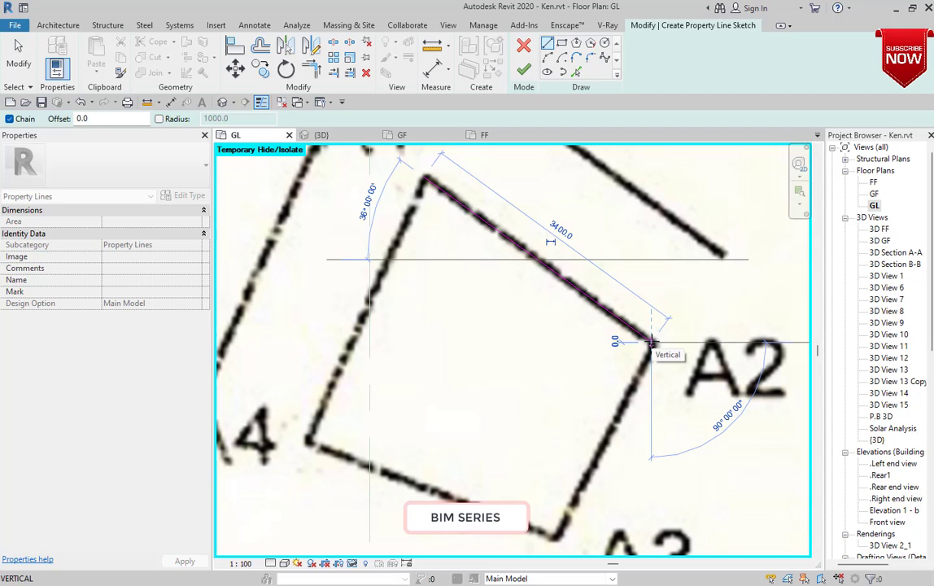
pyautogui.press('Escape')
pyautogui.scroll(-4, 692, 397)
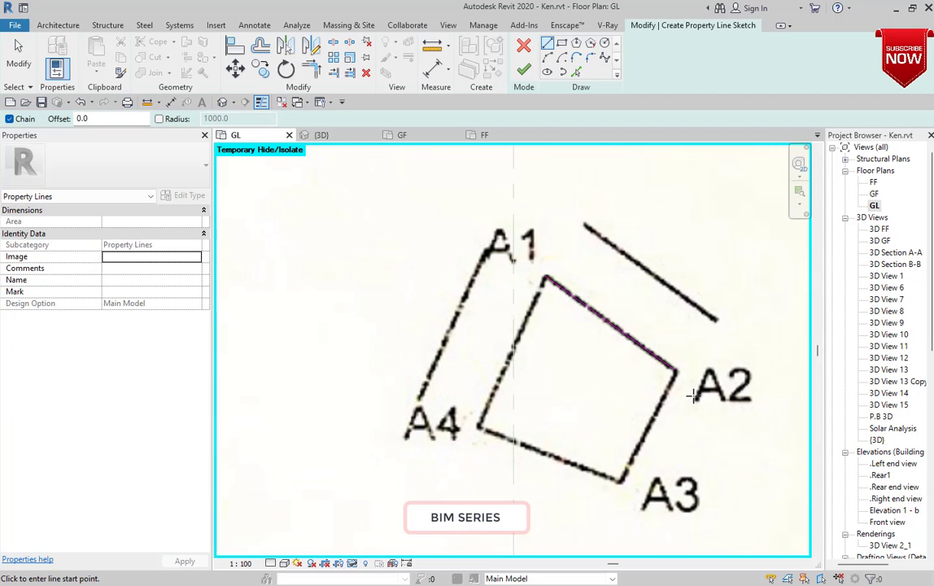
pyautogui.scroll(3, 691, 397)
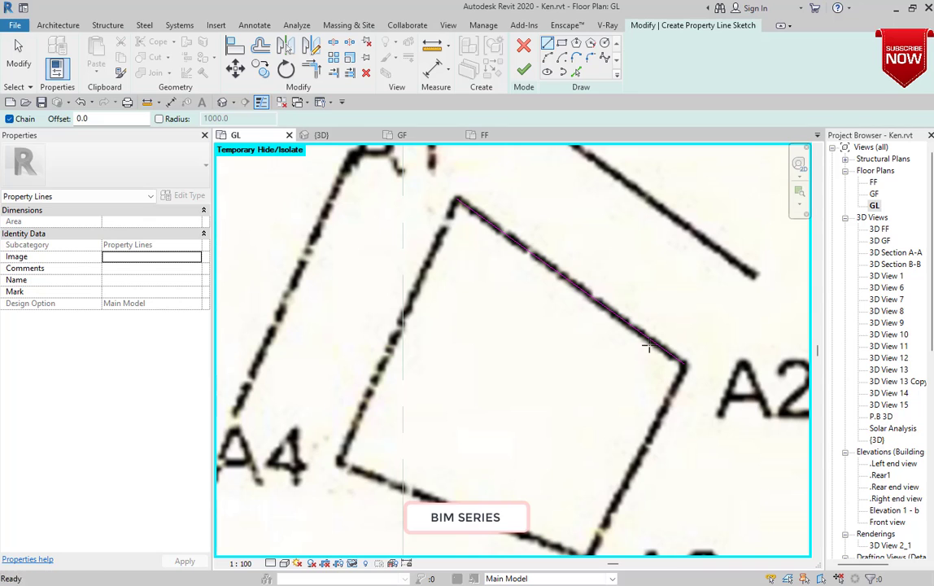
pyautogui.press('Escape')
pyautogui.scroll(-3, 649, 348)
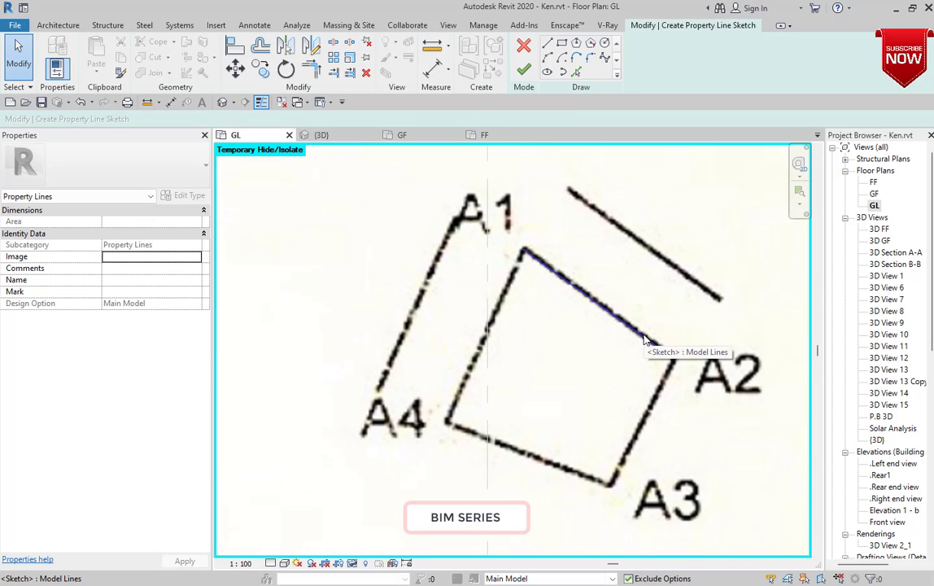
# Read the stations table's A1 to A2 row, checking its bearing, its distance and the distance unit
pyautogui.scroll(-8, 647, 341)
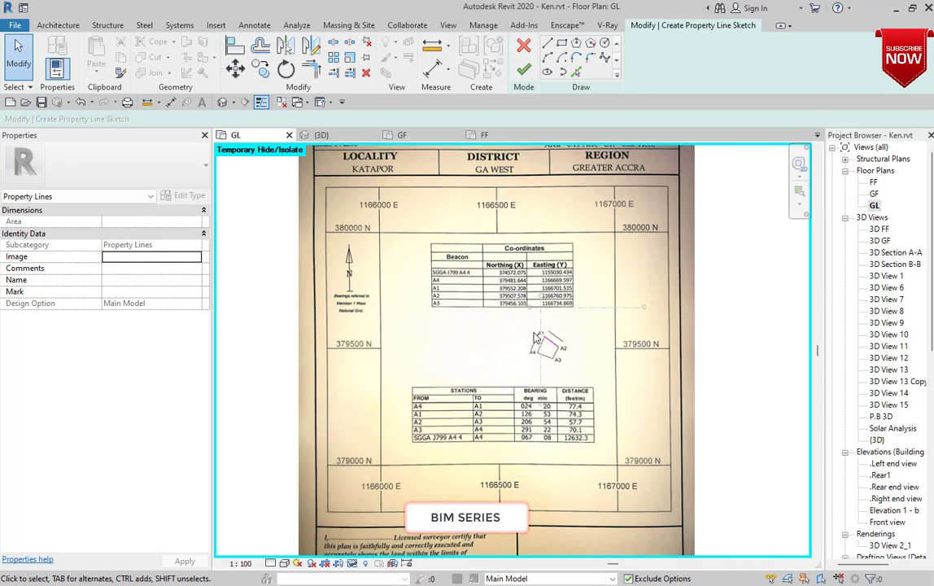
pyautogui.scroll(1, 489, 298)
pyautogui.scroll(2, 489, 298)
pyautogui.scroll(-3, 491, 293)
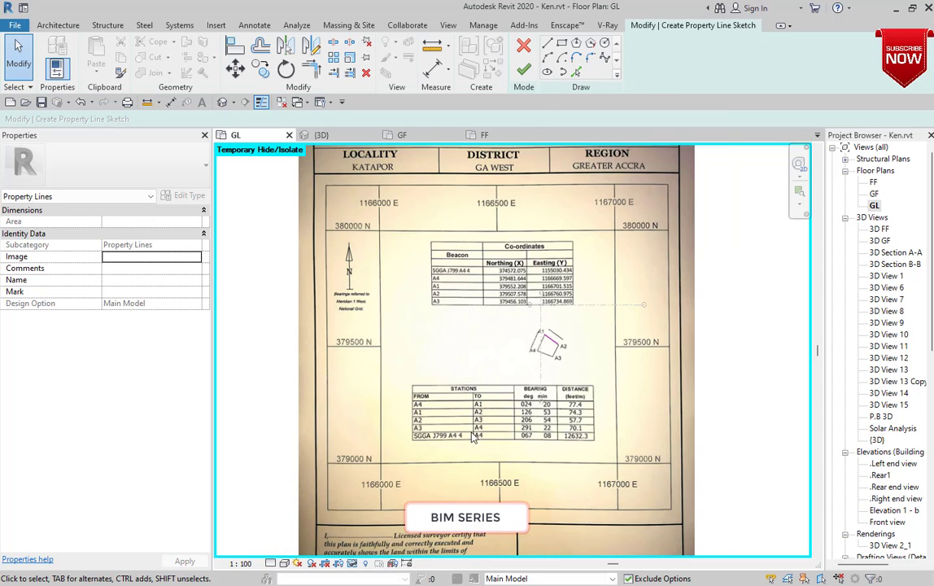
pyautogui.scroll(4, 403, 388)
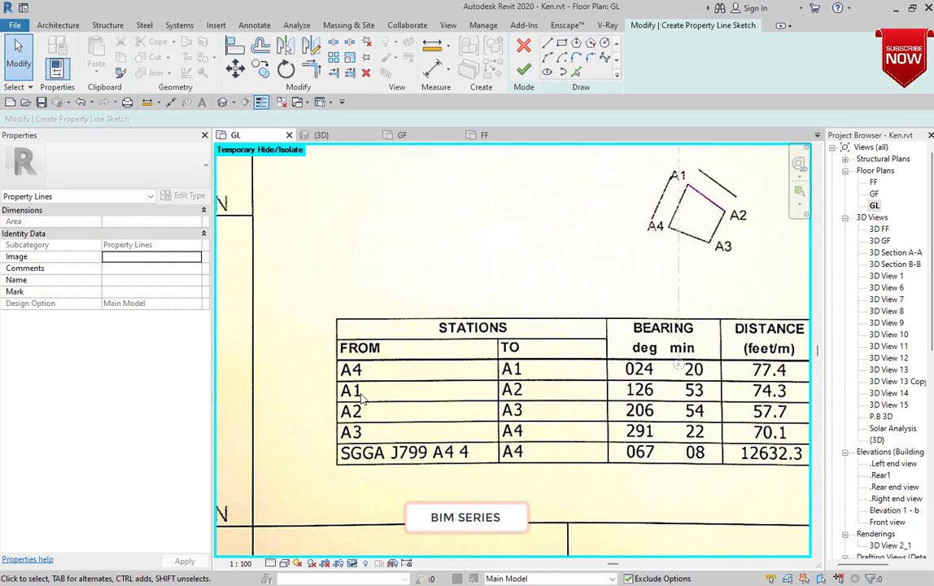
pyautogui.scroll(-2, 611, 350)
pyautogui.scroll(2, 606, 350)
pyautogui.scroll(-2, 586, 374)
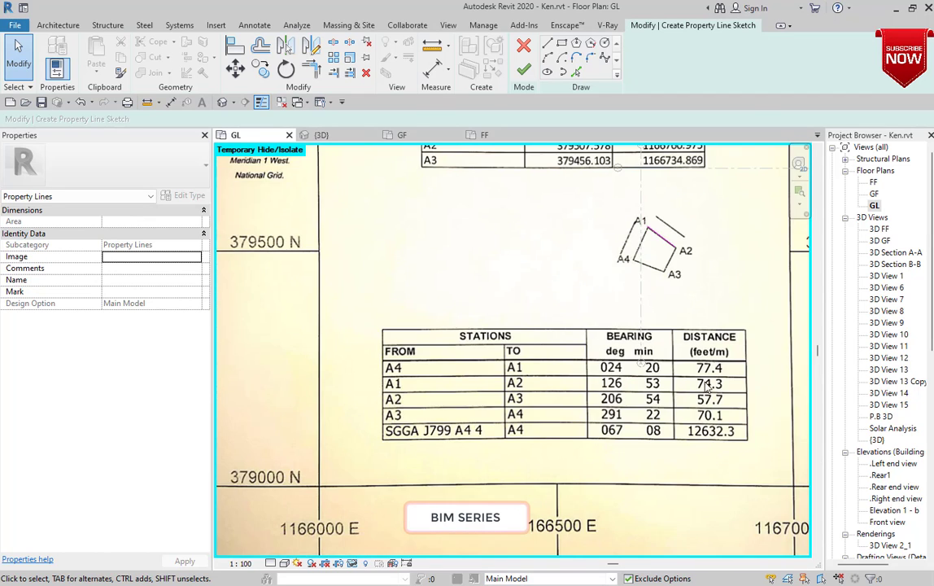
pyautogui.scroll(3, 708, 388)
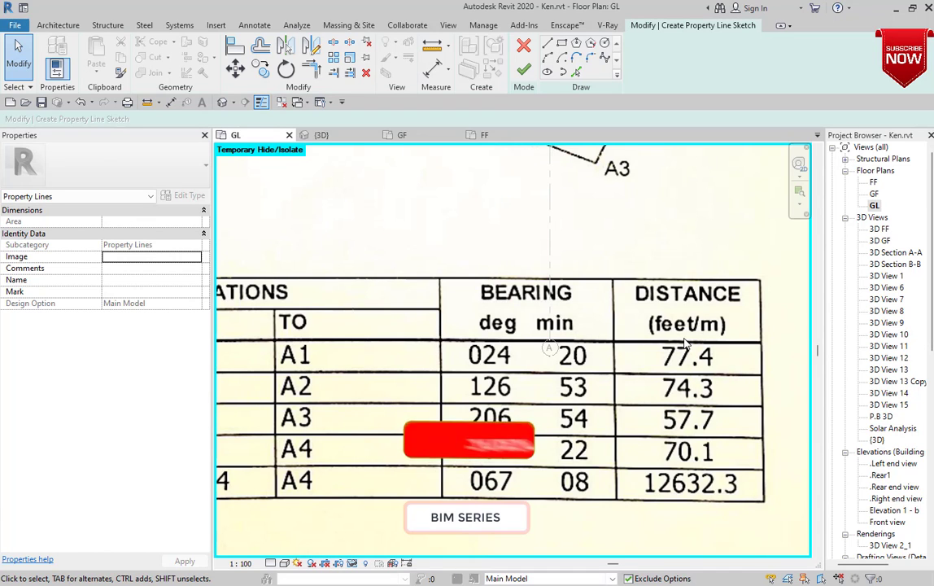
pyautogui.scroll(2, 651, 326)
pyautogui.scroll(-3, 652, 326)
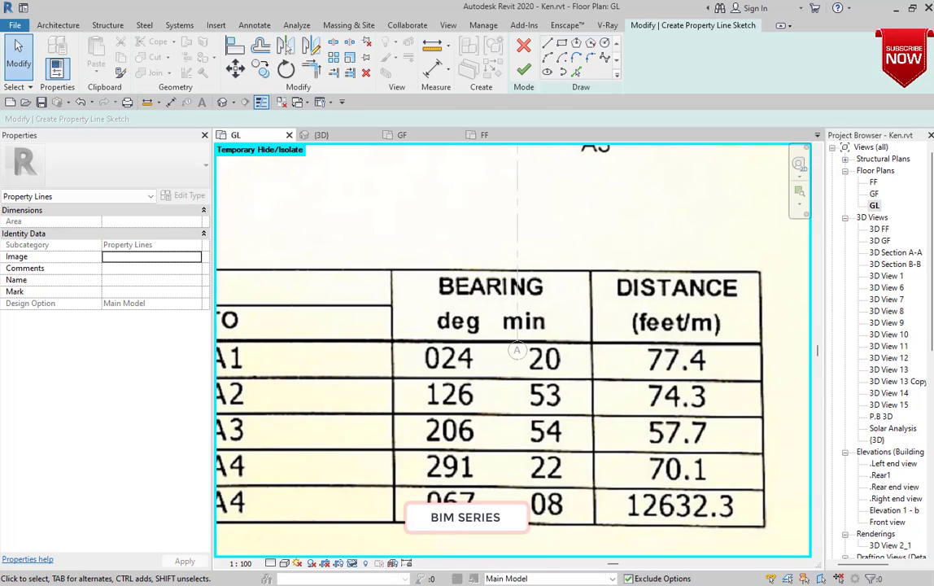
# Switch to Calculator, arrange it side by side with Revit, and widen the GL plan view in the remaining space
pyautogui.moveTo(631, 219); pyautogui.dragTo(468, 216)
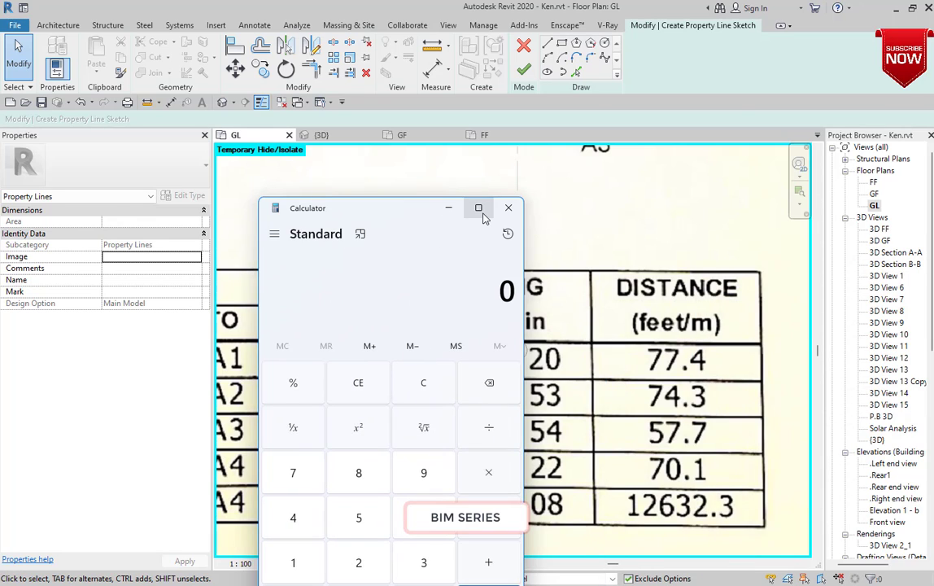
pyautogui.click(536, 207)
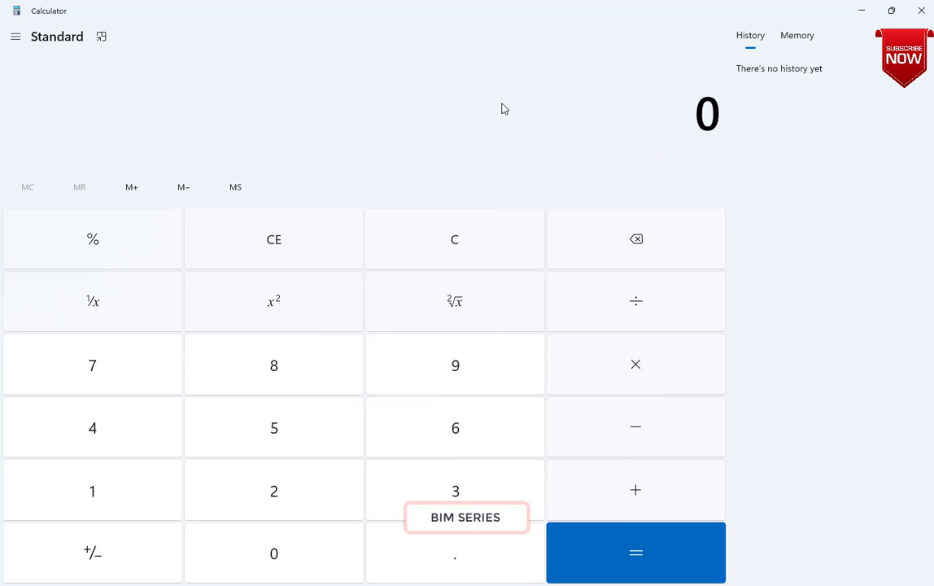
pyautogui.moveTo(492, 48); pyautogui.dragTo(2, 119)
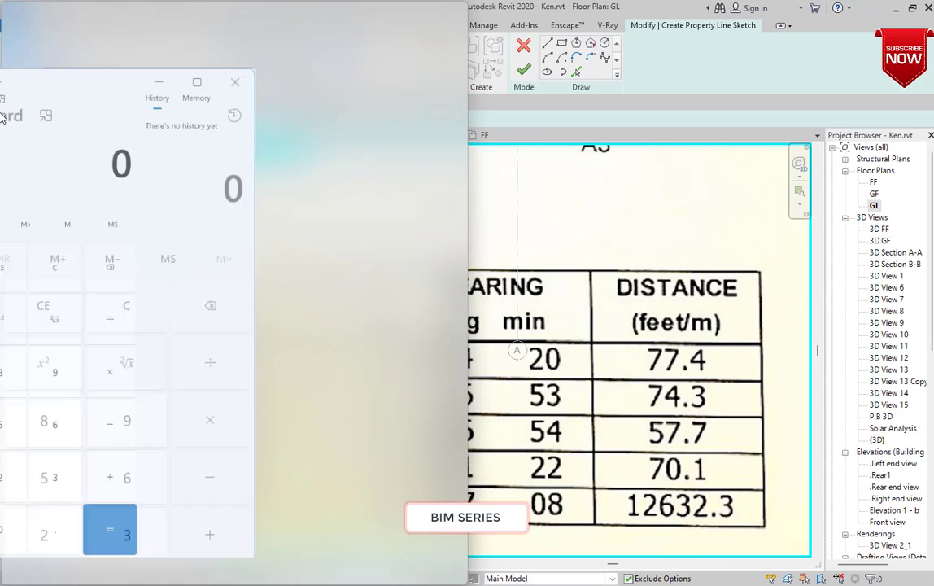
pyautogui.click(553, 146)
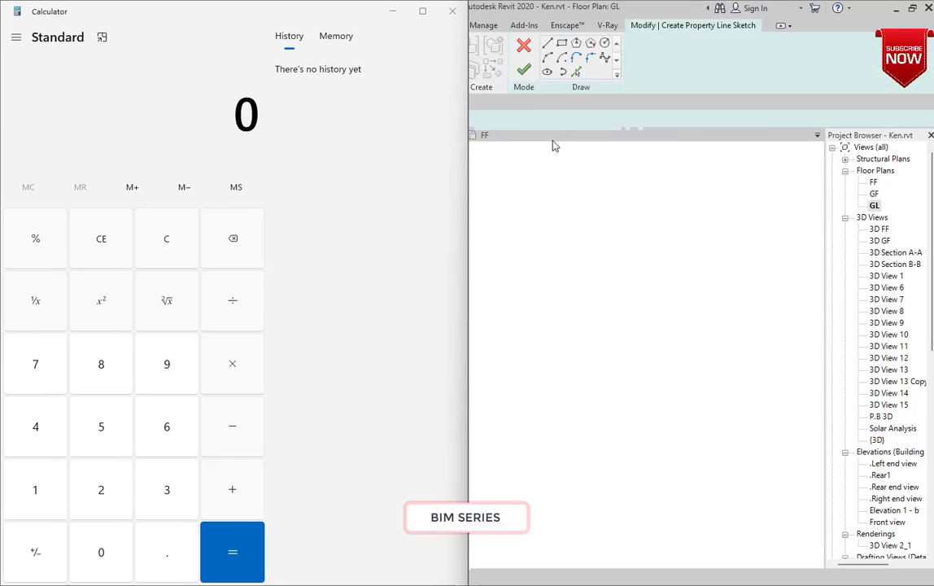
pyautogui.scroll(-2, 783, 351)
pyautogui.scroll(-3, 783, 352)
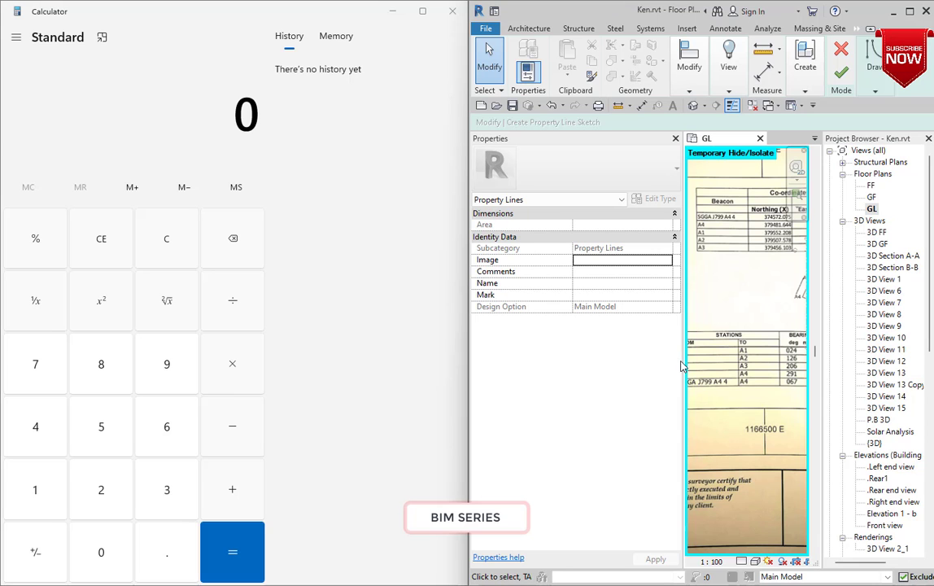
pyautogui.moveTo(682, 362); pyautogui.dragTo(588, 382)
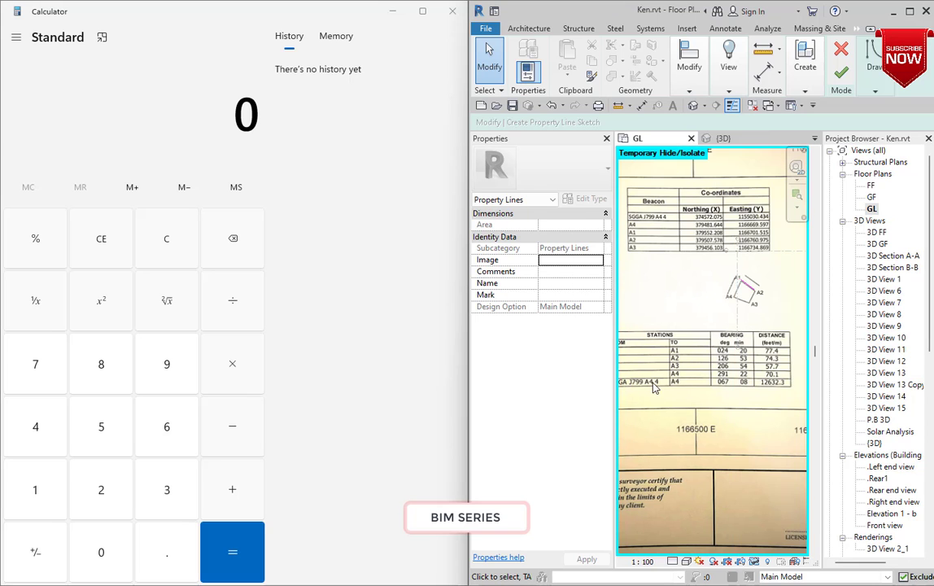
# Locate the A1 to A2 row in the stations table and follow it across to its distance in metres
pyautogui.scroll(-3, 688, 399)
pyautogui.scroll(5, 688, 399)
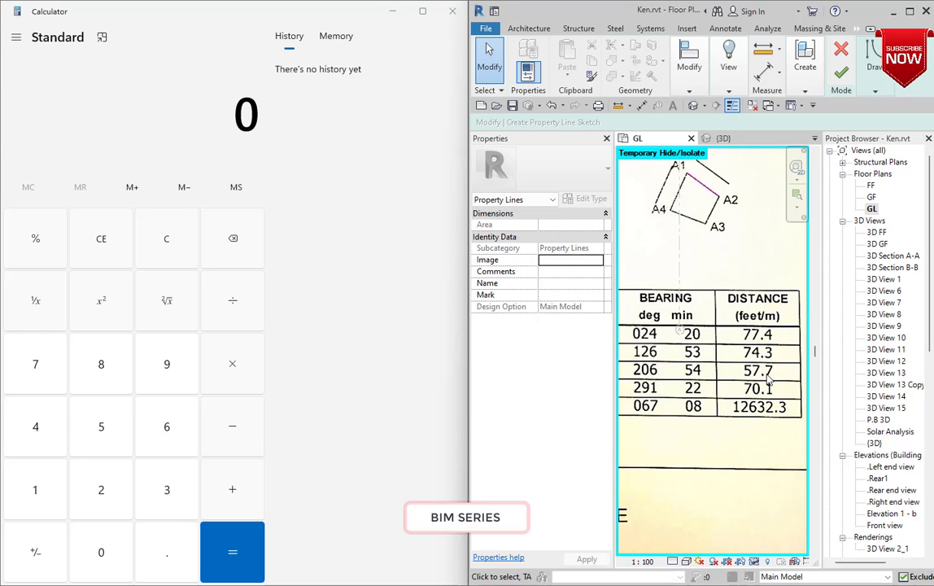
pyautogui.scroll(-4, 769, 380)
pyautogui.scroll(5, 671, 380)
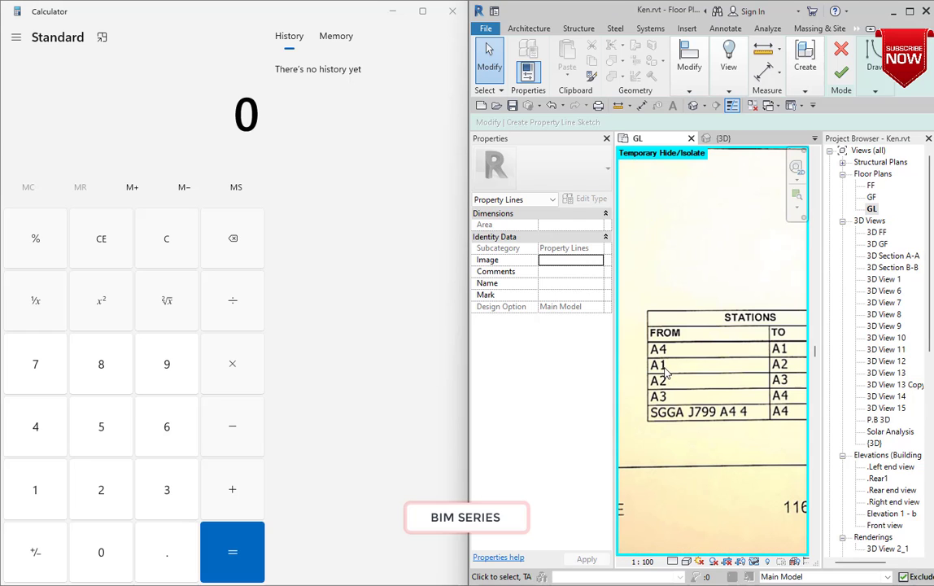
pyautogui.scroll(-2, 666, 372)
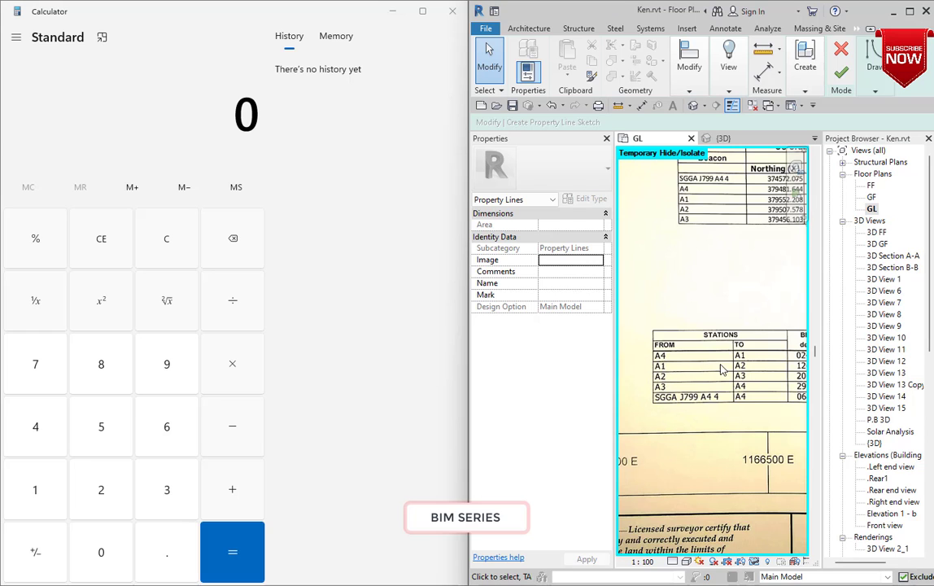
pyautogui.scroll(-1, 728, 376)
pyautogui.scroll(3, 741, 372)
pyautogui.scroll(-3, 757, 379)
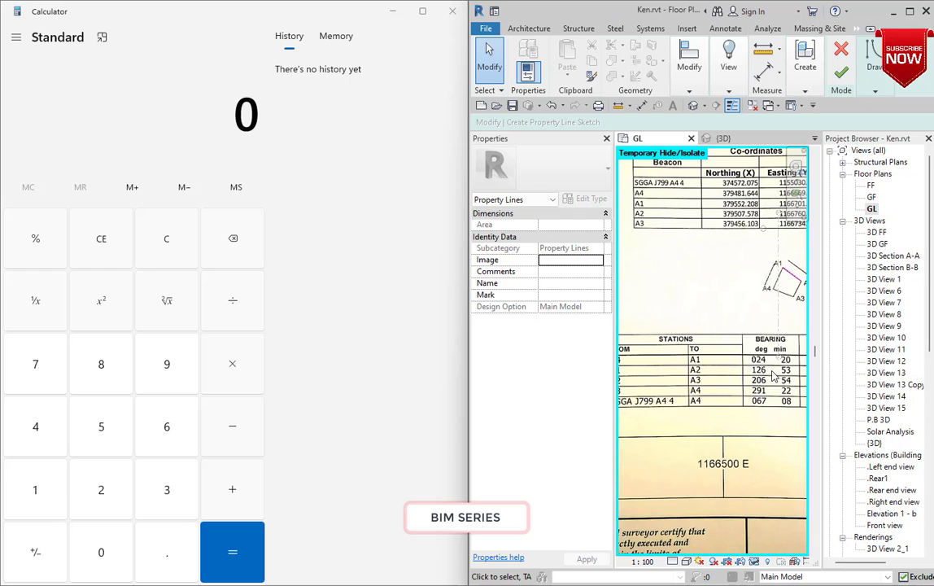
pyautogui.scroll(-2, 768, 383)
pyautogui.scroll(6, 767, 382)
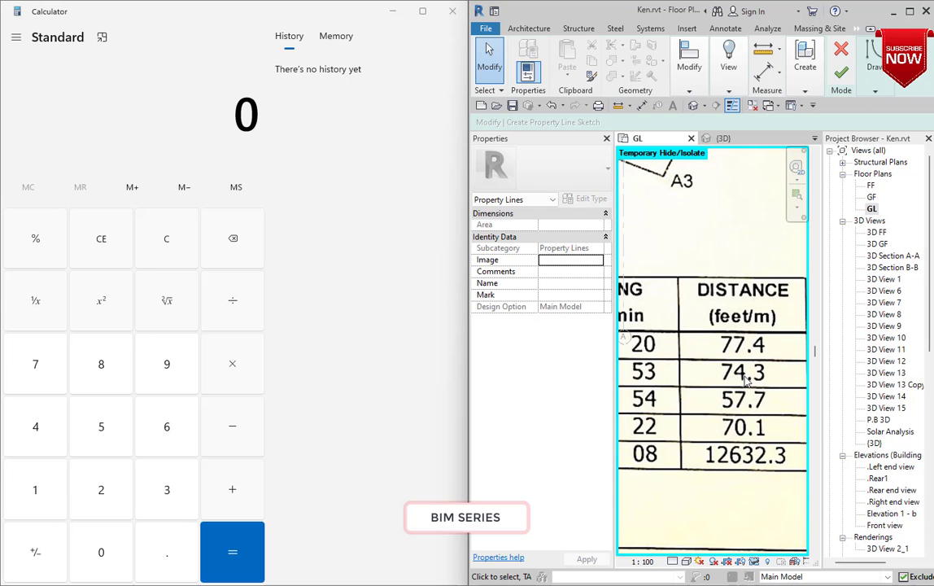
# Calculate 74.3 × 1000 to convert the A1–A2 distance from metres to millimetres
pyautogui.click(37, 366)
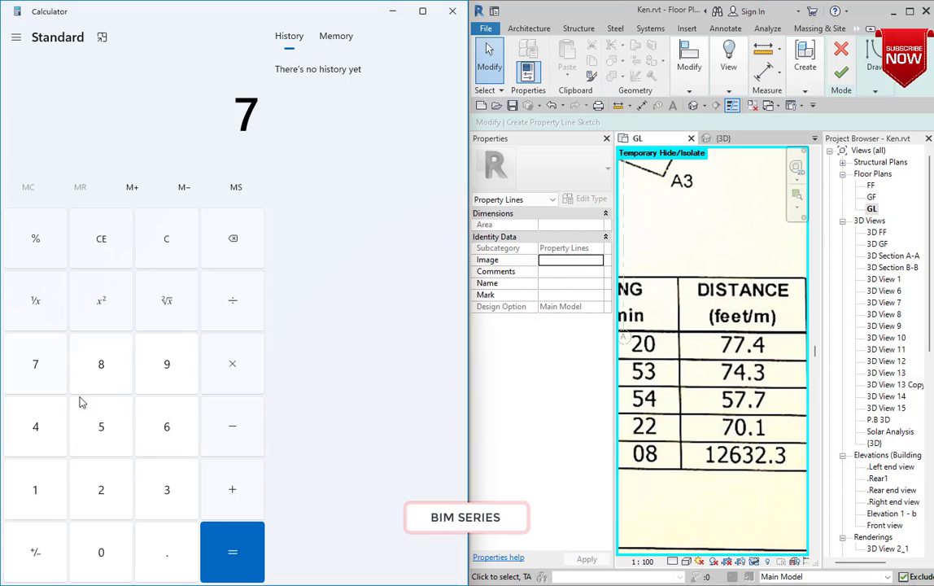
pyautogui.click(21, 423)
pyautogui.click(166, 556)
pyautogui.click(166, 489)
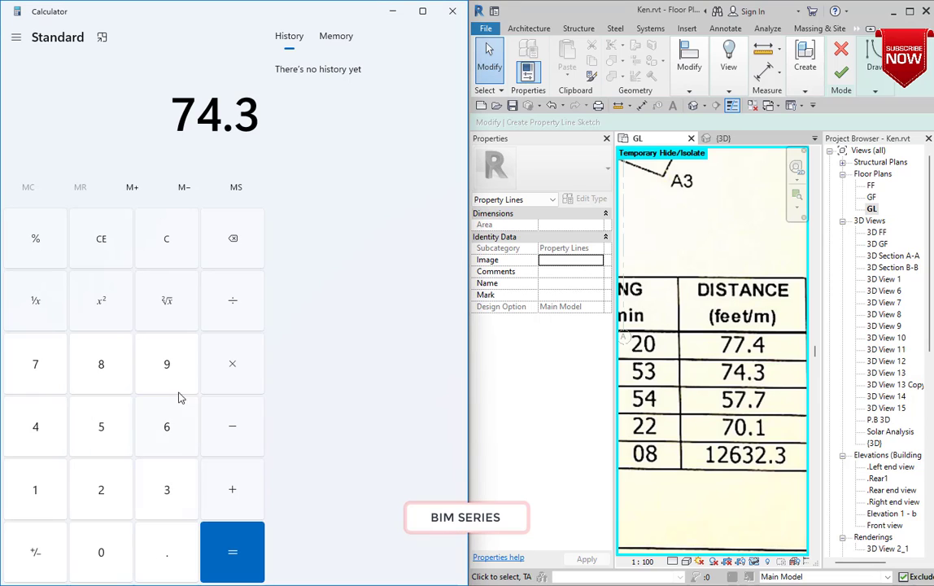
pyautogui.click(231, 368)
pyautogui.click(33, 487)
pyautogui.doubleClick(98, 550)
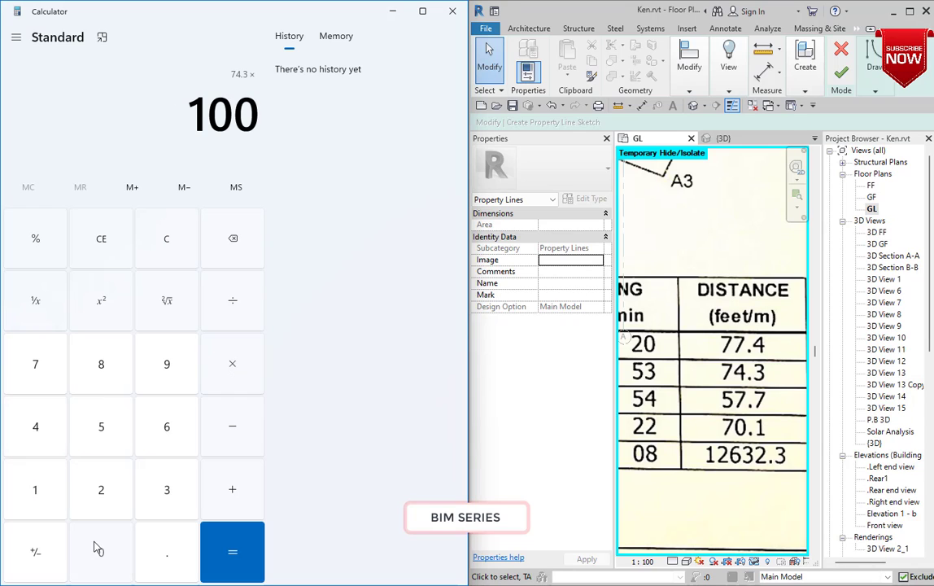
pyautogui.click(97, 550)
pyautogui.click(232, 560)
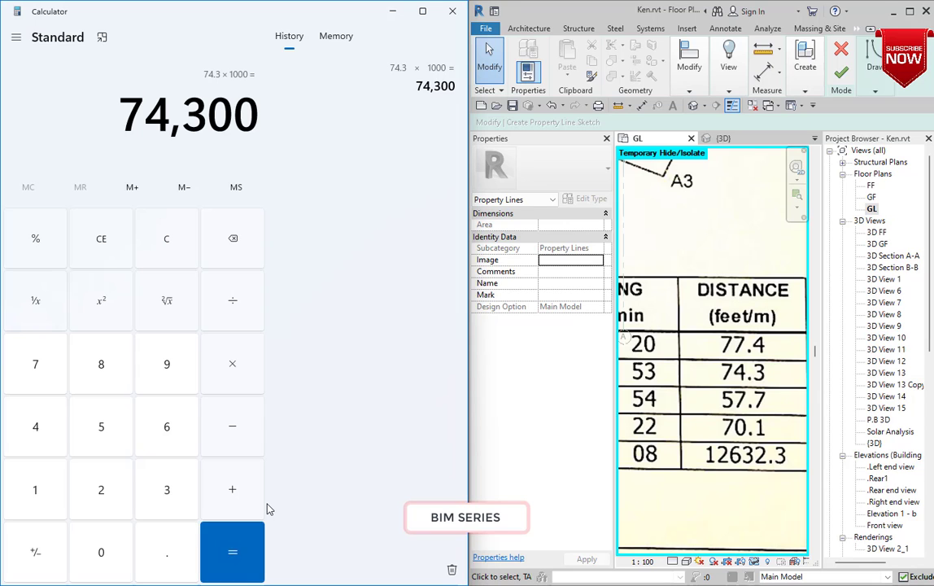
pyautogui.scroll(-5, 730, 285)
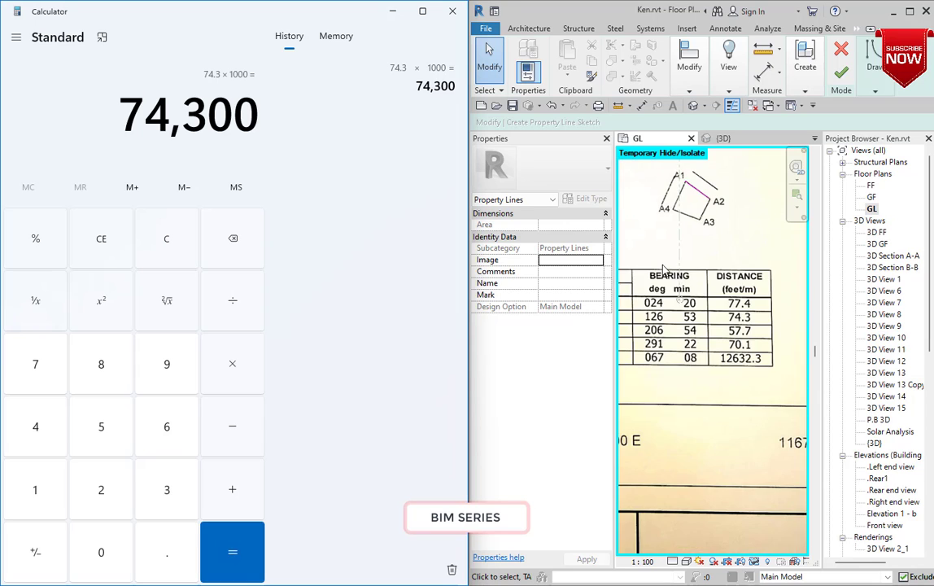
pyautogui.scroll(6, 730, 285)
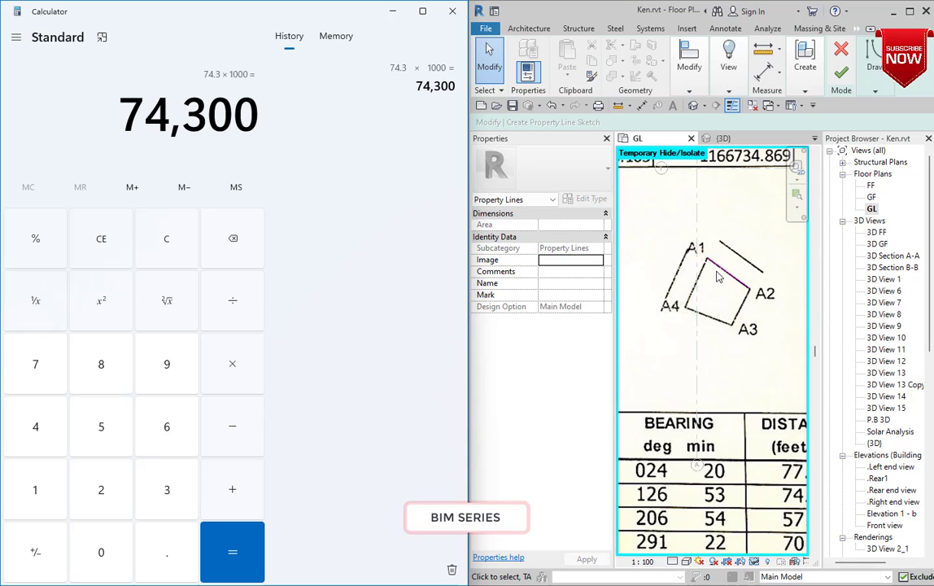
# Set the length of the sketched A1–A2 property line to 74300 mm
pyautogui.click(728, 275)
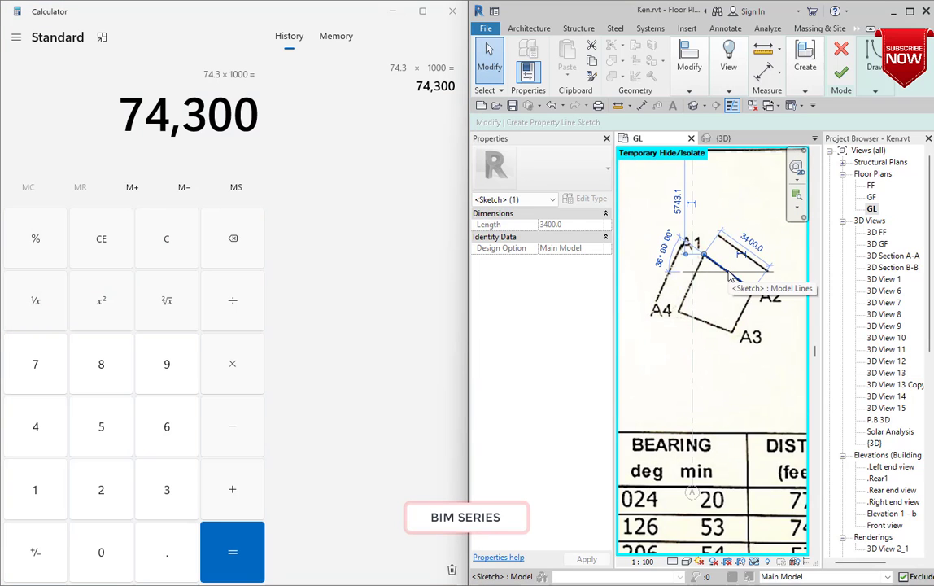
pyautogui.scroll(-2, 713, 298)
pyautogui.scroll(4, 717, 297)
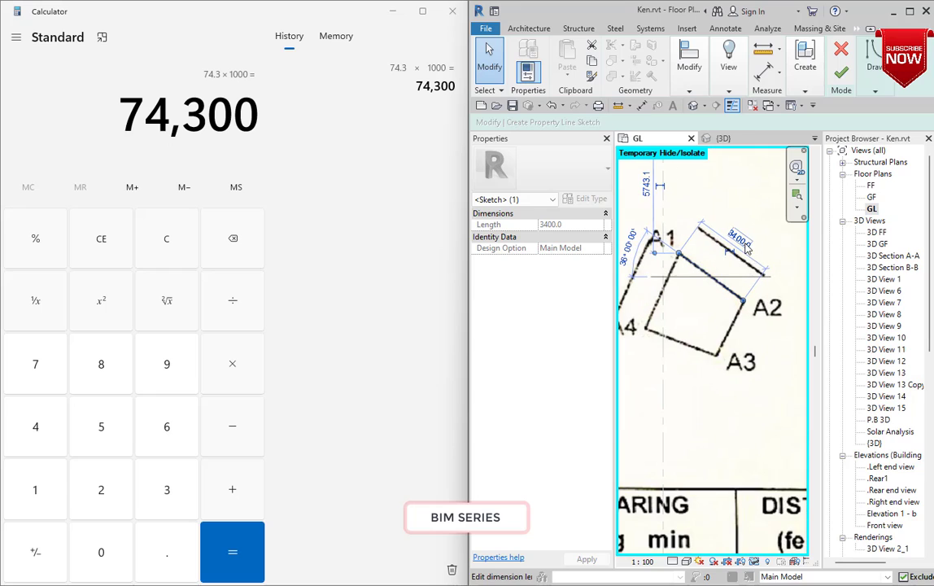
pyautogui.click(743, 242)
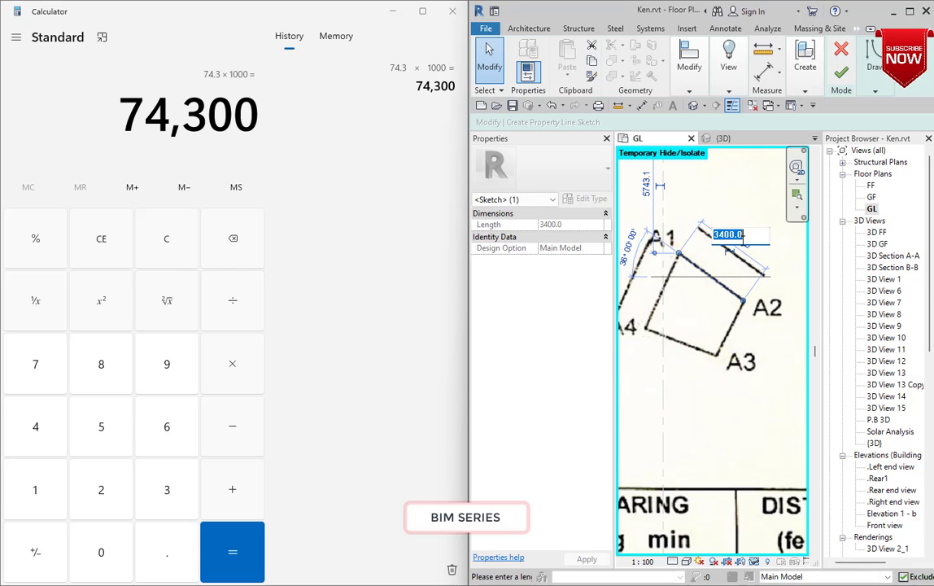
pyautogui.write('74300')
pyautogui.press('Return')
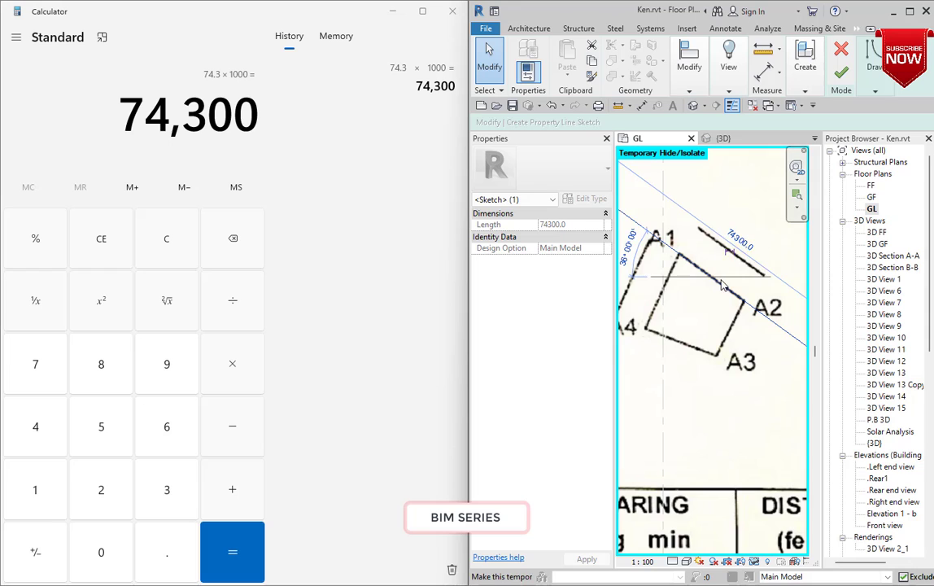
# Move the A1–A2 line by its upper-left endpoint to corner A1 on the land plan
pyautogui.scroll(-5, 728, 285)
pyautogui.scroll(4, 627, 236)
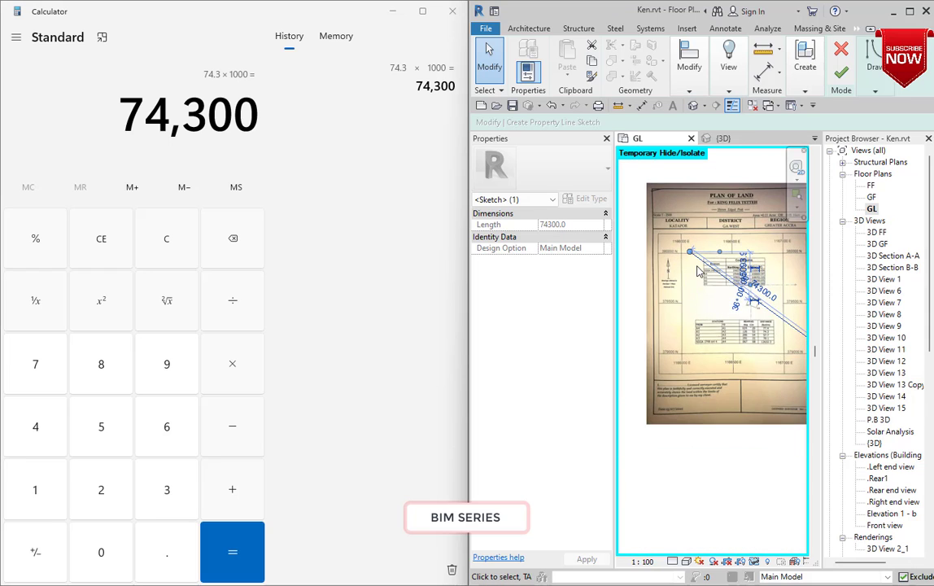
pyautogui.moveTo(690, 80)
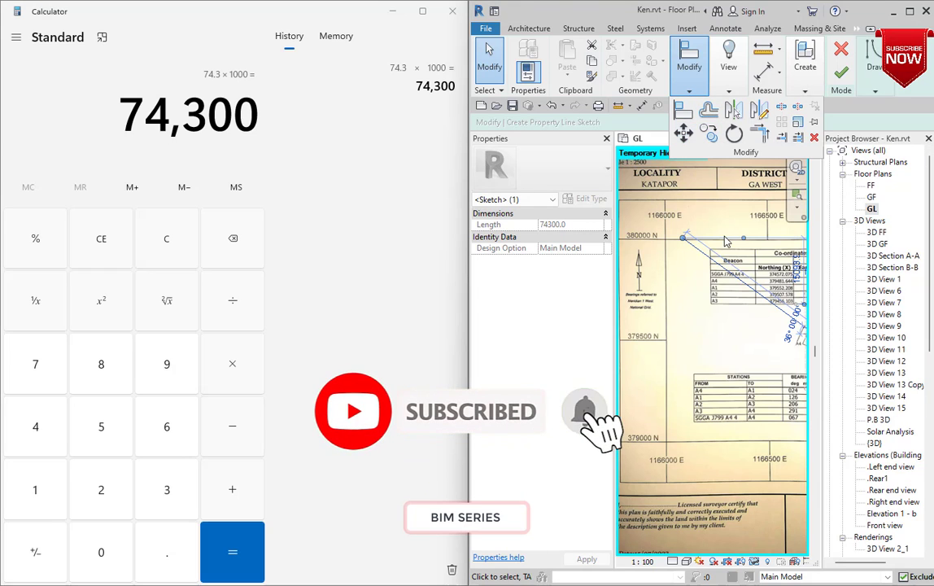
pyautogui.press('m')
pyautogui.press('v')
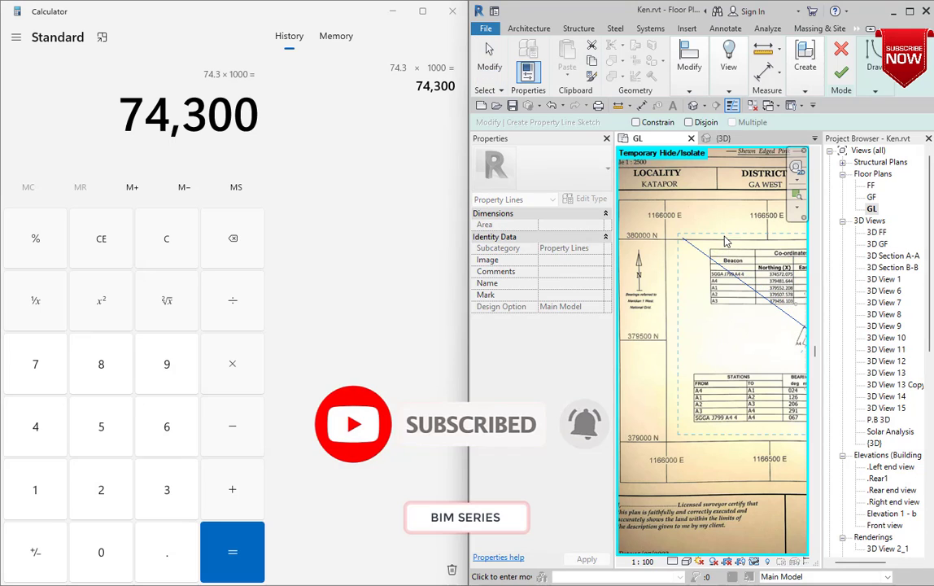
pyautogui.scroll(2, 680, 246)
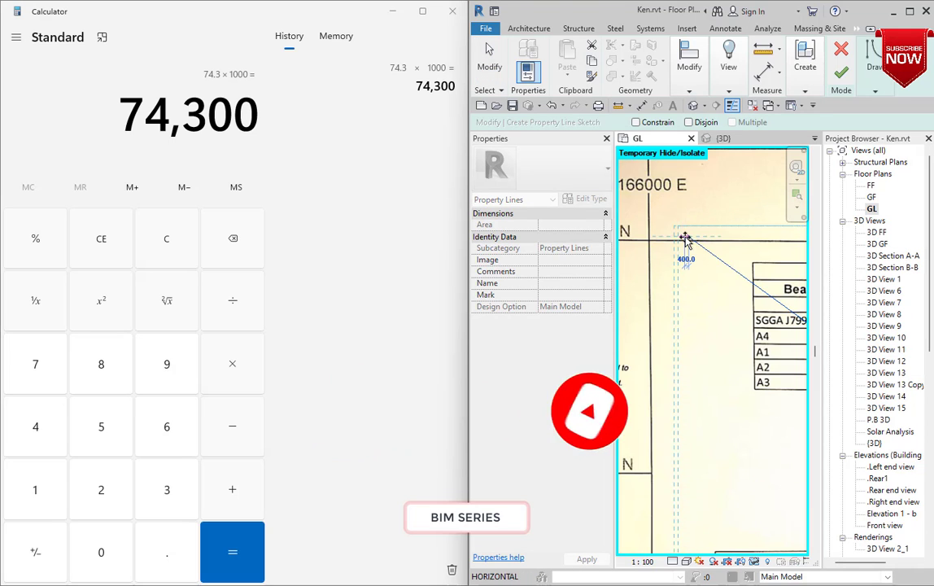
pyautogui.scroll(-5, 686, 240)
pyautogui.scroll(6, 737, 324)
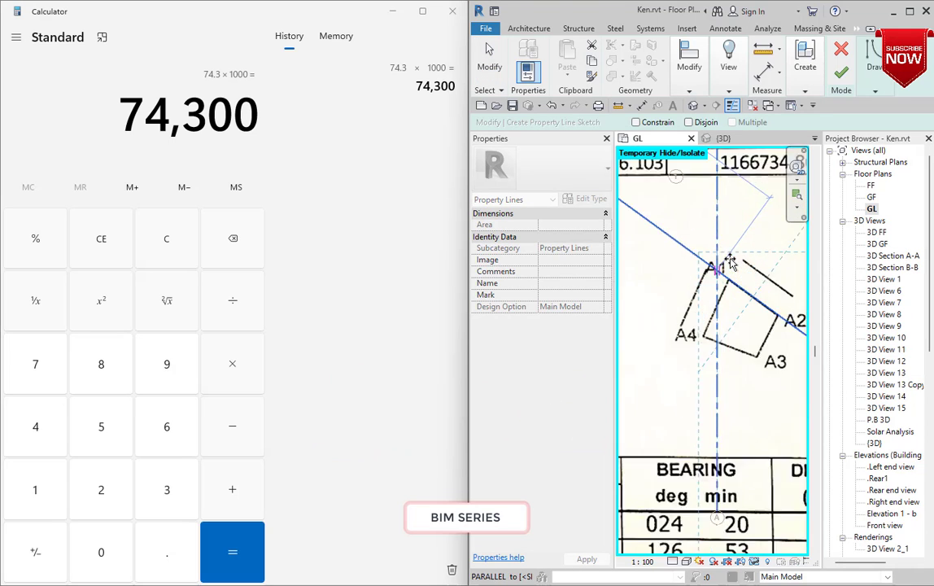
pyautogui.click(719, 283)
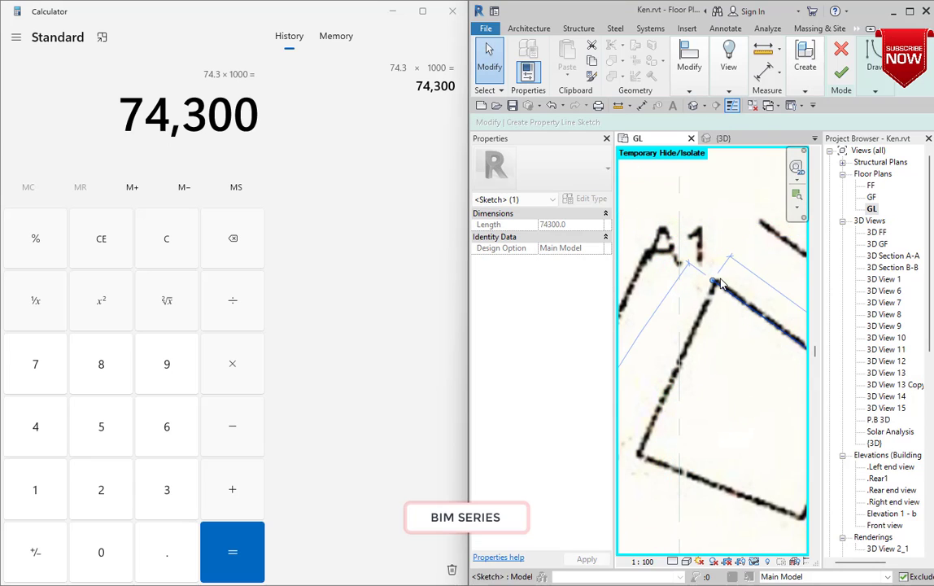
# Move the line slightly again so its start point sits precisely on the plan's A1 corner
pyautogui.scroll(4, 691, 285)
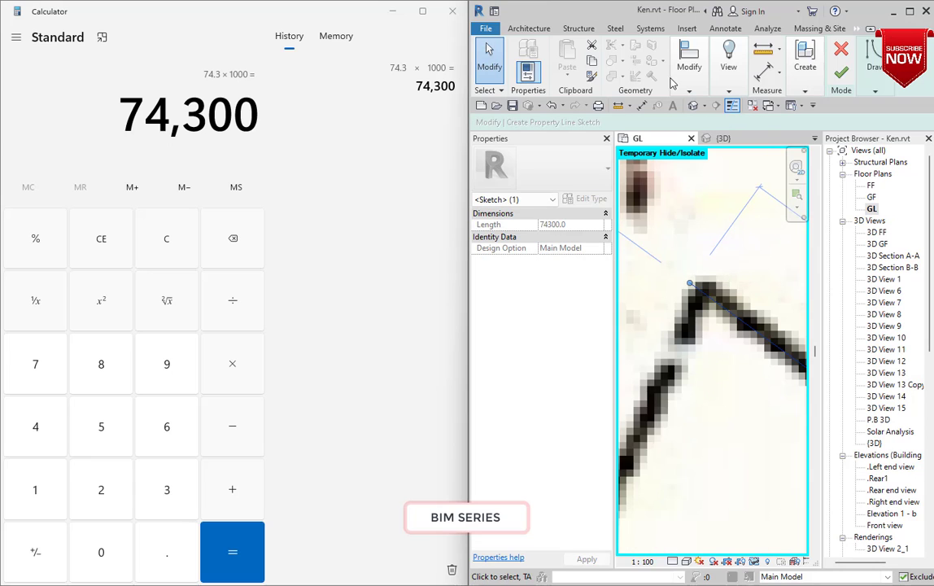
pyautogui.click(684, 135)
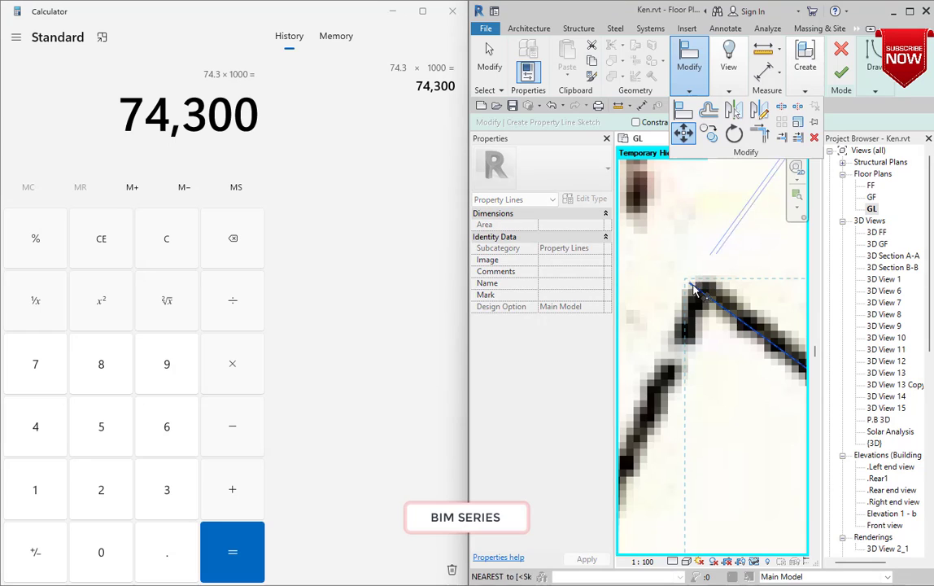
pyautogui.click(714, 301)
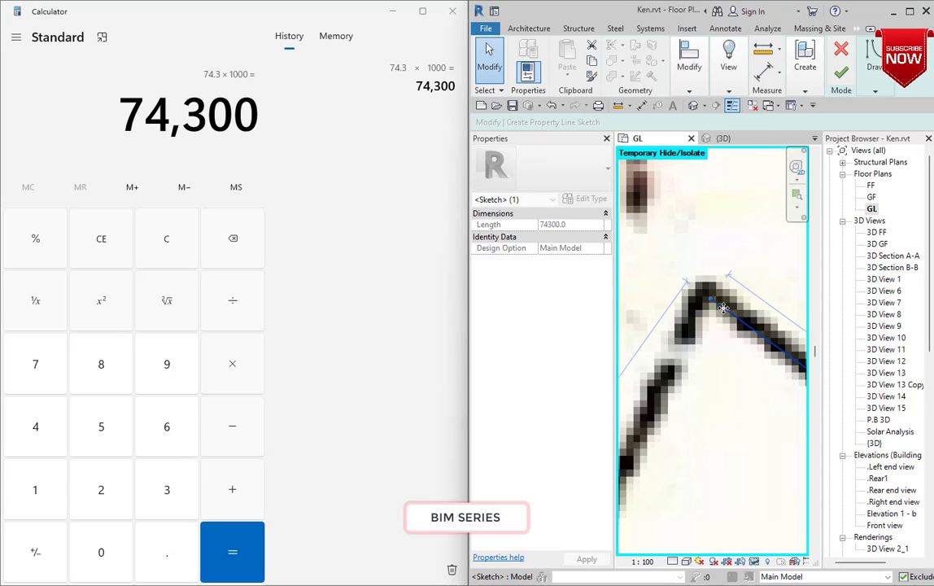
pyautogui.scroll(-3, 710, 287)
pyautogui.scroll(-6, 710, 287)
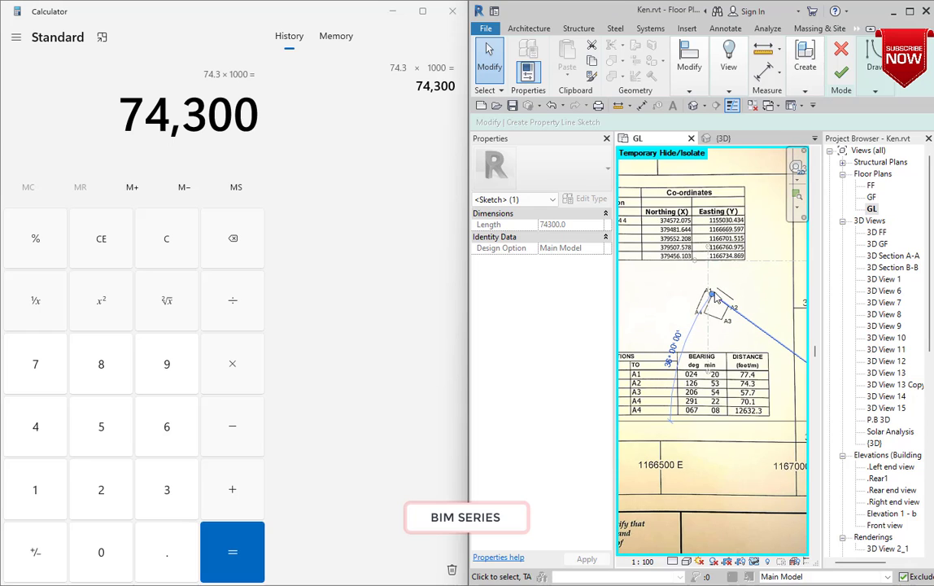
pyautogui.click(690, 70)
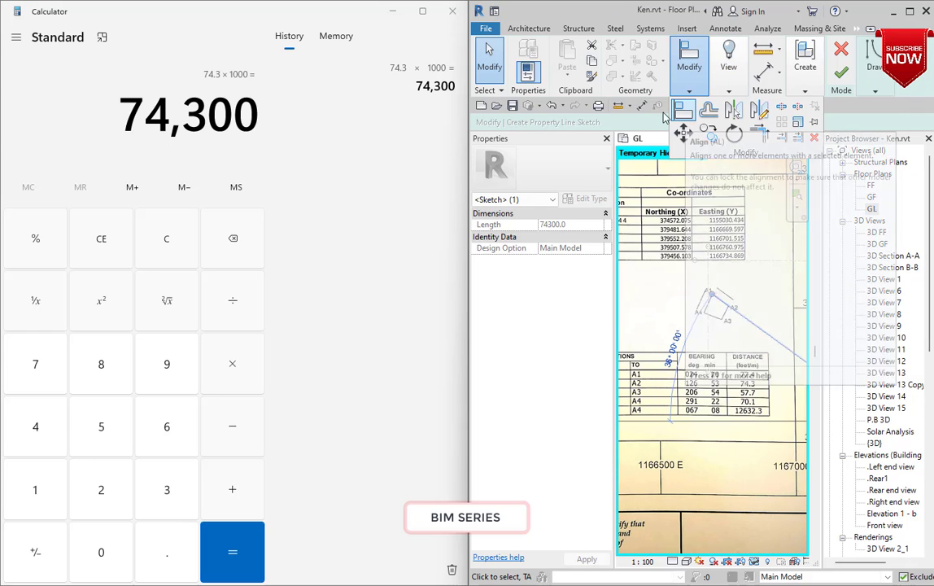
pyautogui.click(728, 90)
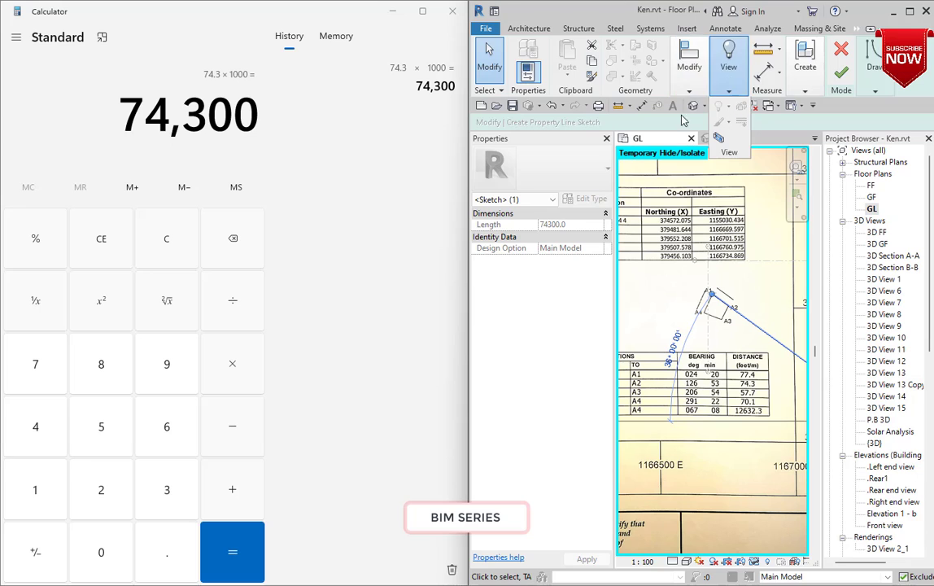
pyautogui.click(695, 72)
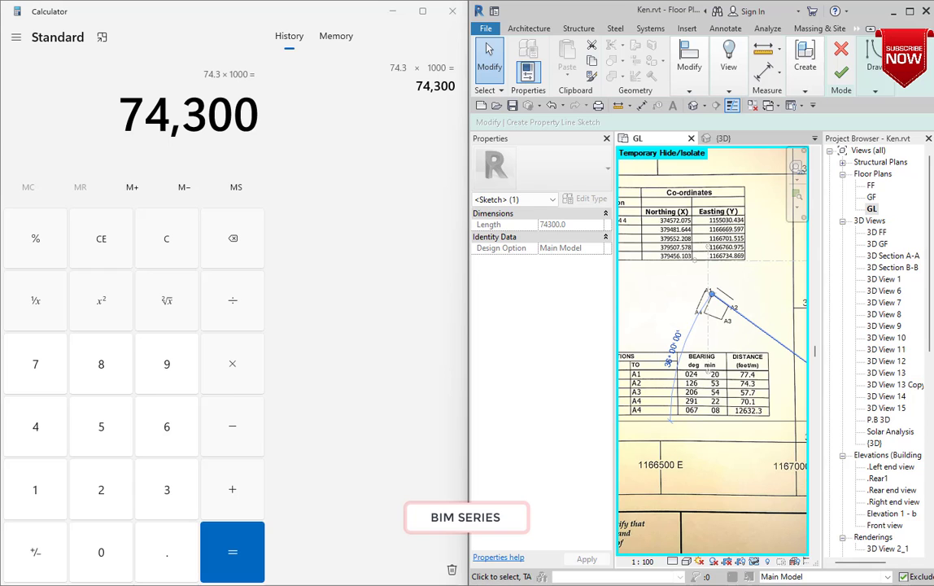
# Inspect the A1–A2 line from its start at A1 to its far end, comparing it with the plan and the distance table
pyautogui.scroll(10, 706, 316)
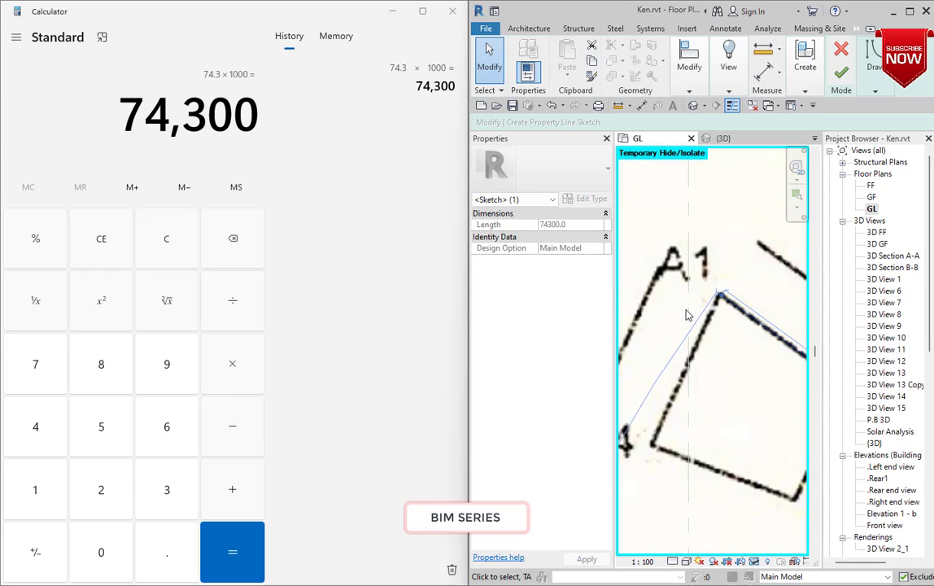
pyautogui.scroll(2, 710, 317)
pyautogui.scroll(-8, 702, 277)
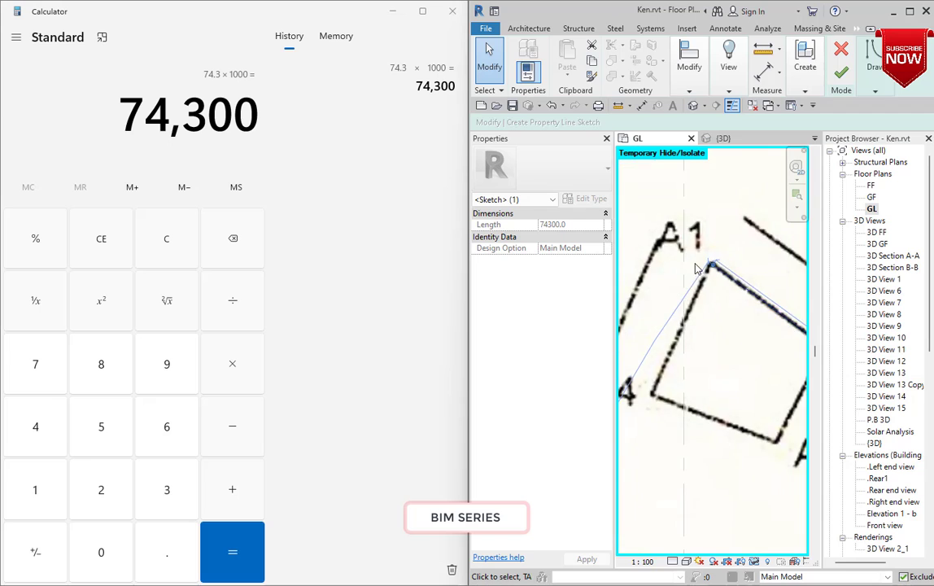
pyautogui.scroll(-3, 781, 312)
pyautogui.scroll(-2, 765, 312)
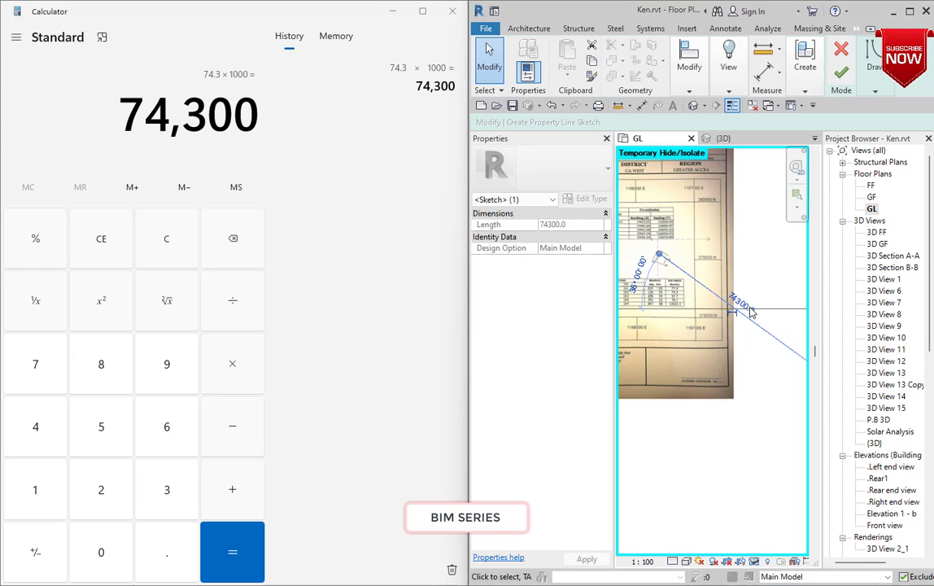
pyautogui.scroll(-3, 752, 313)
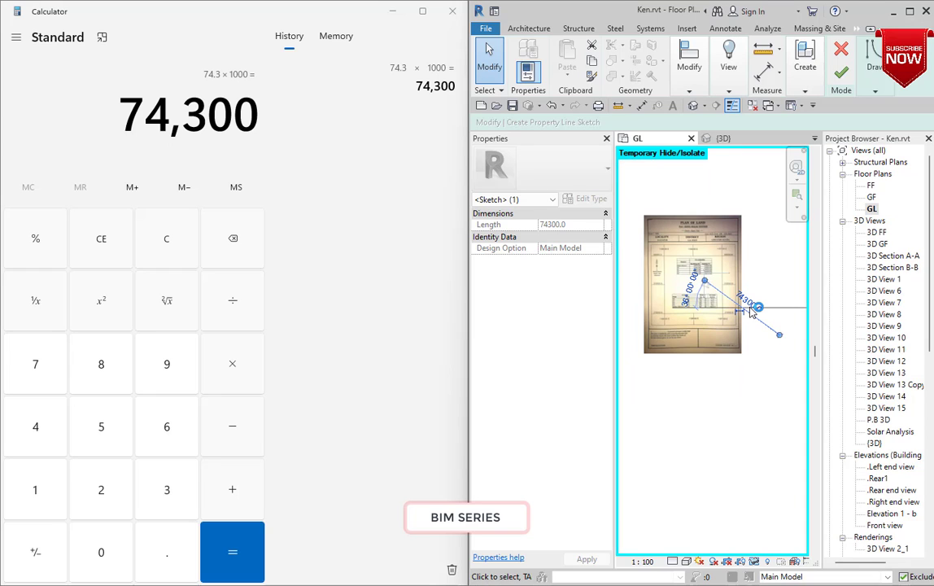
pyautogui.scroll(5, 753, 314)
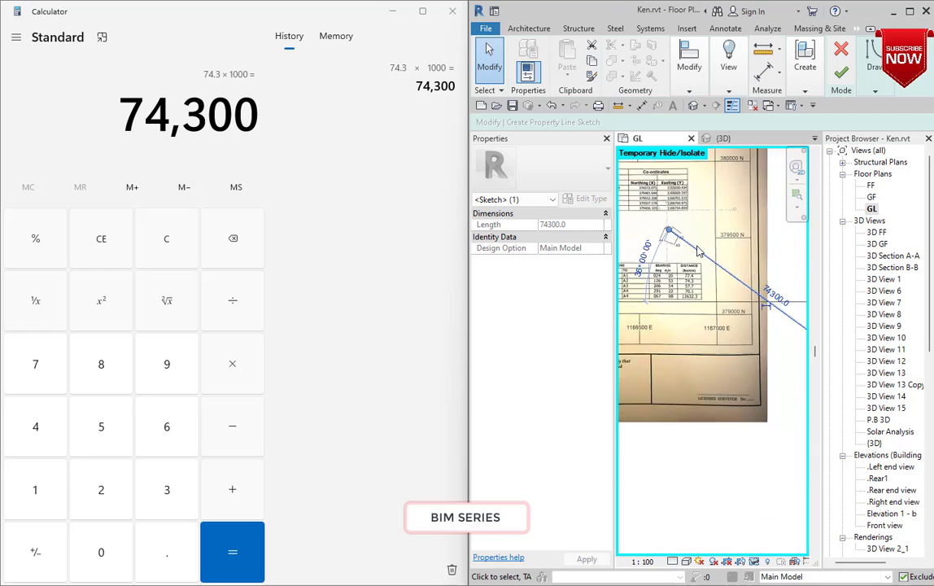
pyautogui.scroll(5, 685, 246)
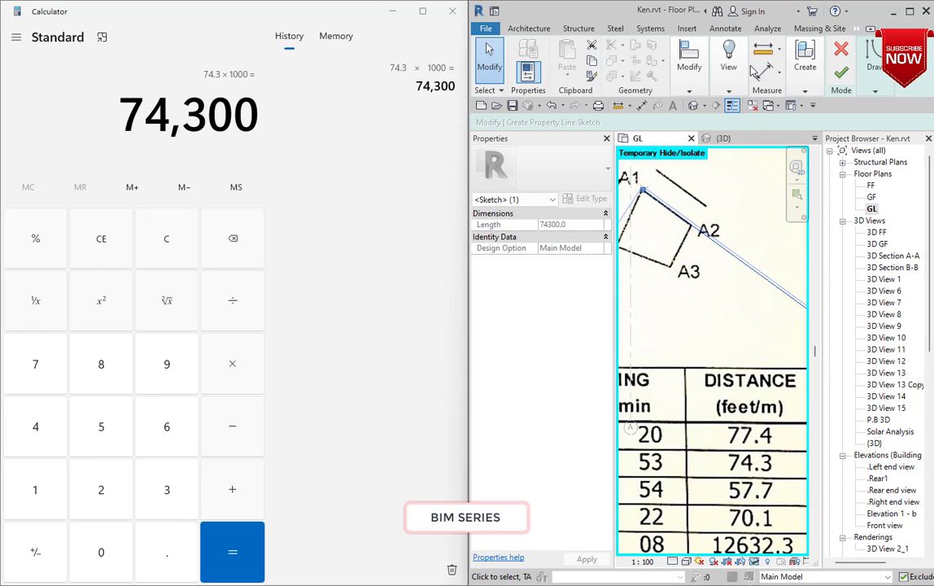
pyautogui.click(871, 67)
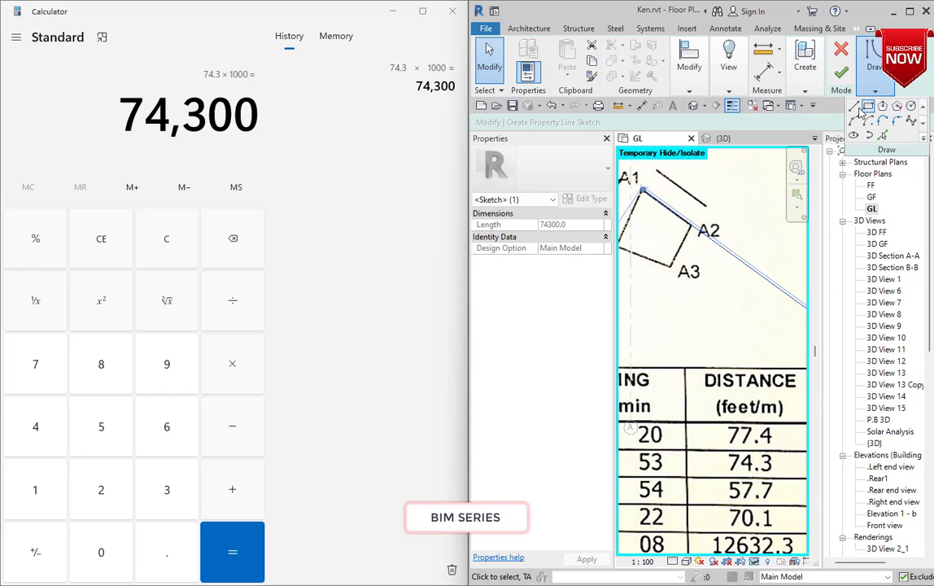
pyautogui.click(854, 106)
pyautogui.scroll(2, 692, 240)
pyautogui.scroll(2, 675, 284)
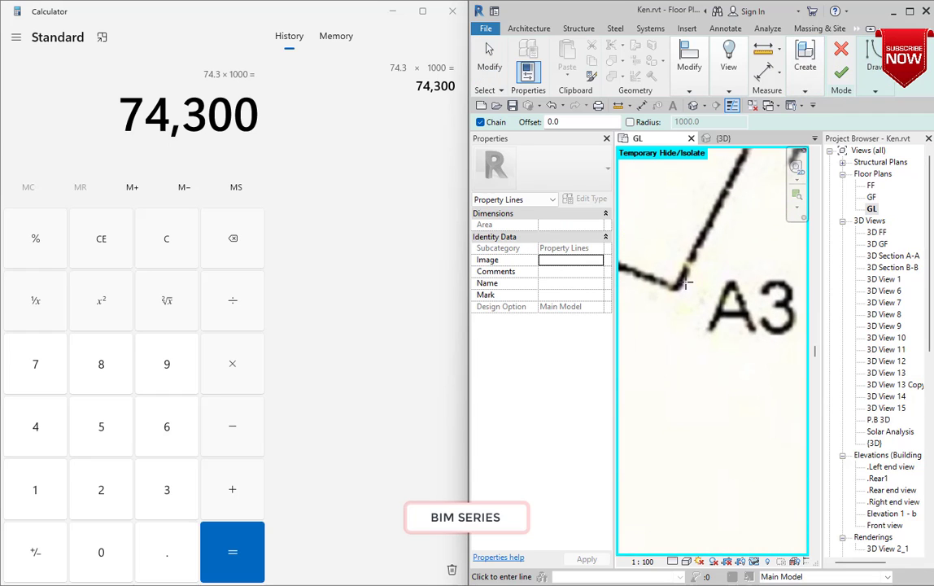
pyautogui.scroll(-1, 664, 296)
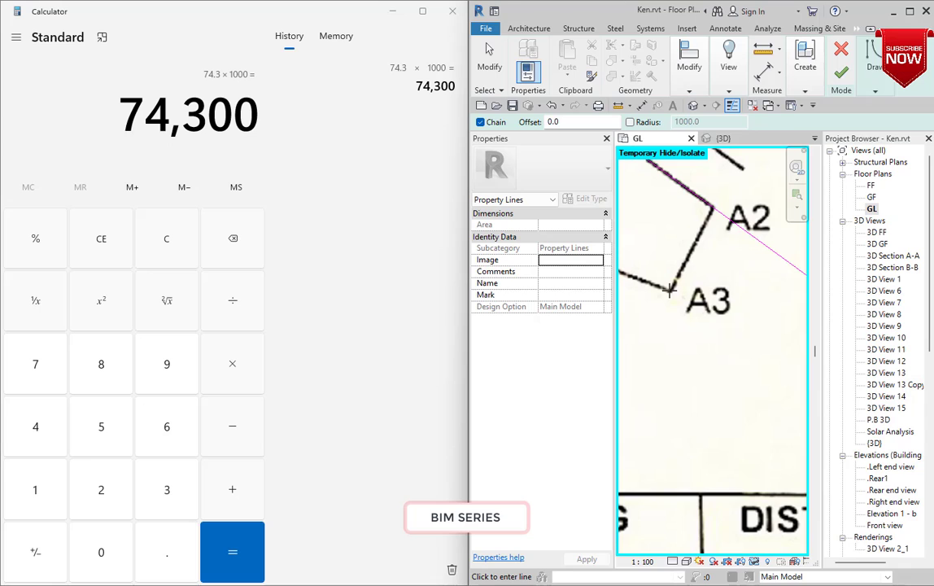
pyautogui.click(669, 289)
pyautogui.scroll(3, 708, 211)
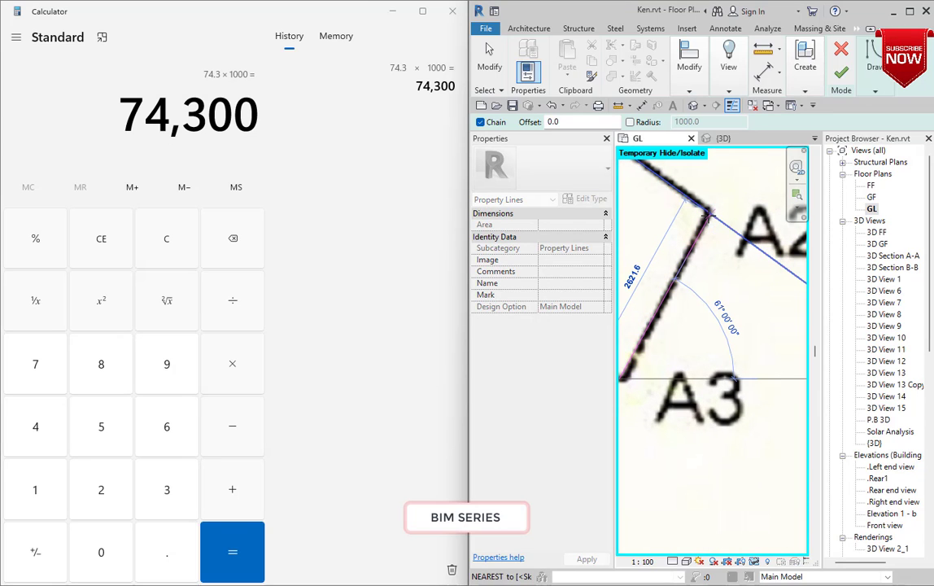
pyautogui.scroll(-3, 700, 260)
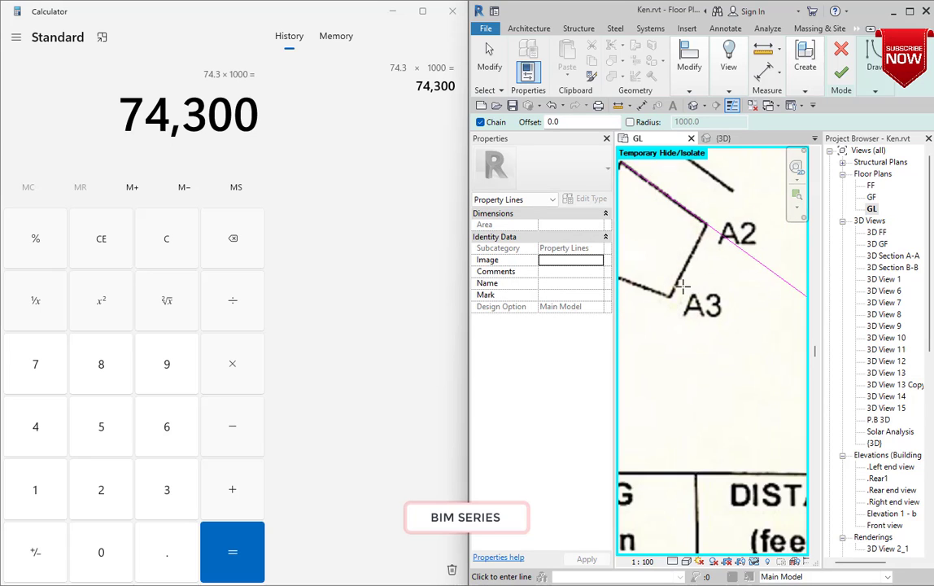
pyautogui.scroll(2, 684, 285)
pyautogui.click(738, 65)
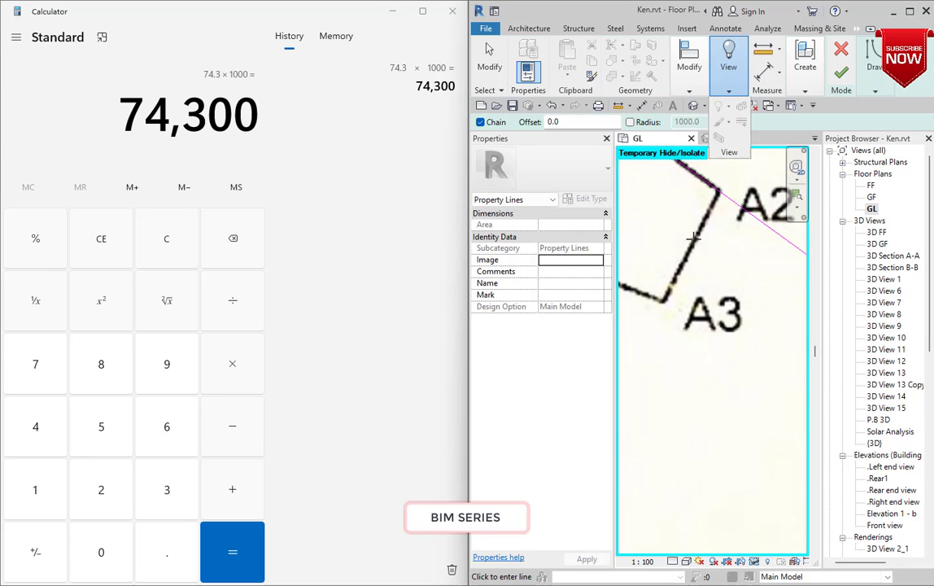
pyautogui.scroll(2, 664, 294)
pyautogui.scroll(-2, 664, 295)
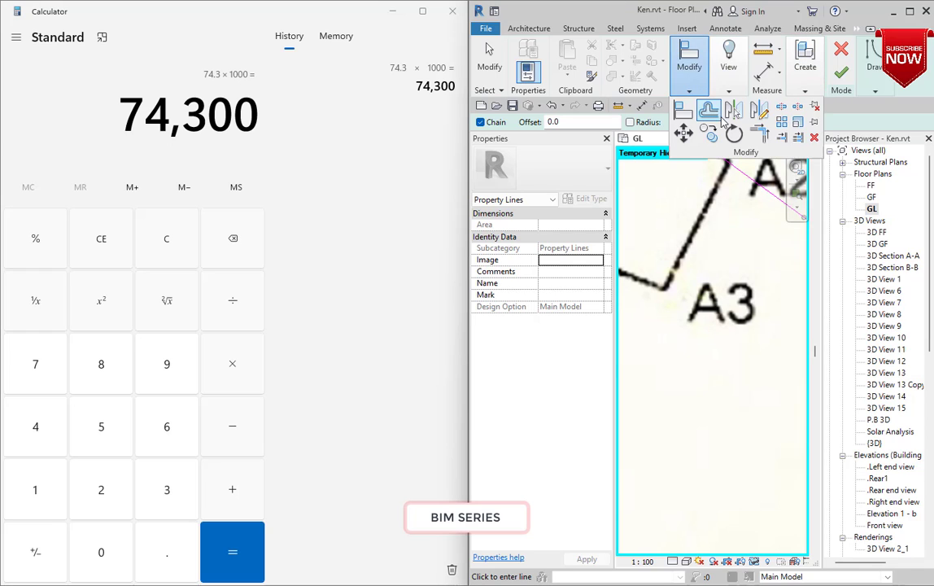
pyautogui.moveTo(871, 81)
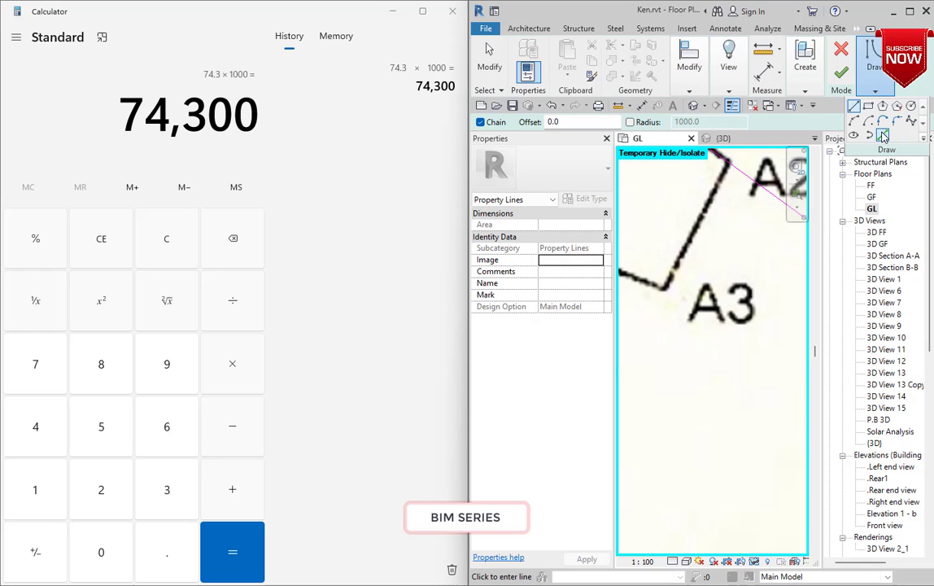
pyautogui.click(884, 135)
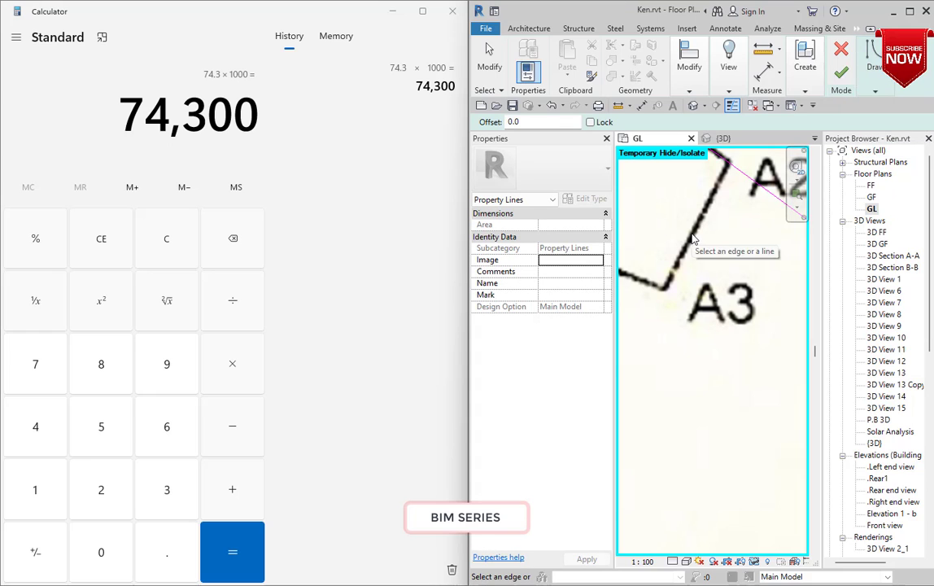
# Sketch a straight property line about 2620 mm long from corner A2 to corner A3 on the land plan
pyautogui.moveTo(876, 77)
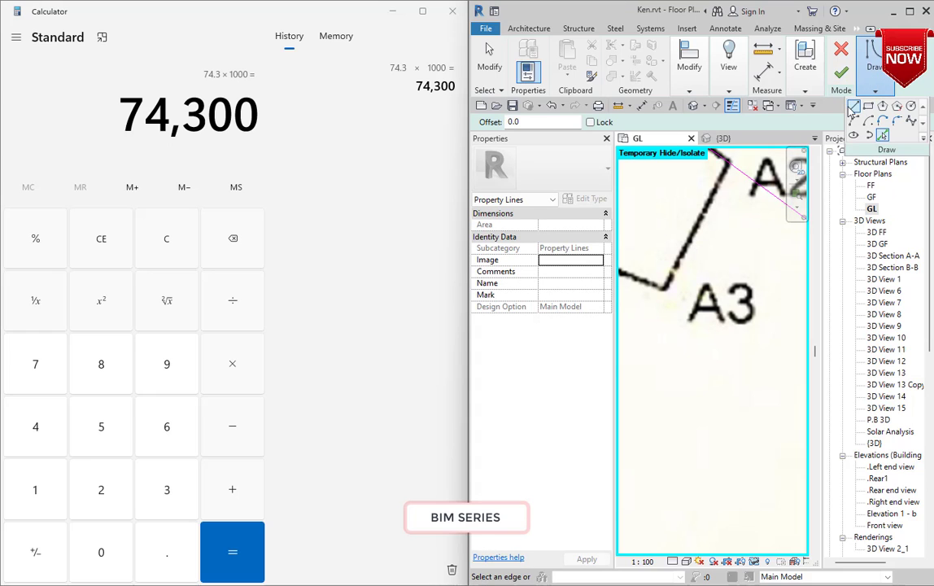
pyautogui.click(854, 108)
pyautogui.scroll(5, 725, 159)
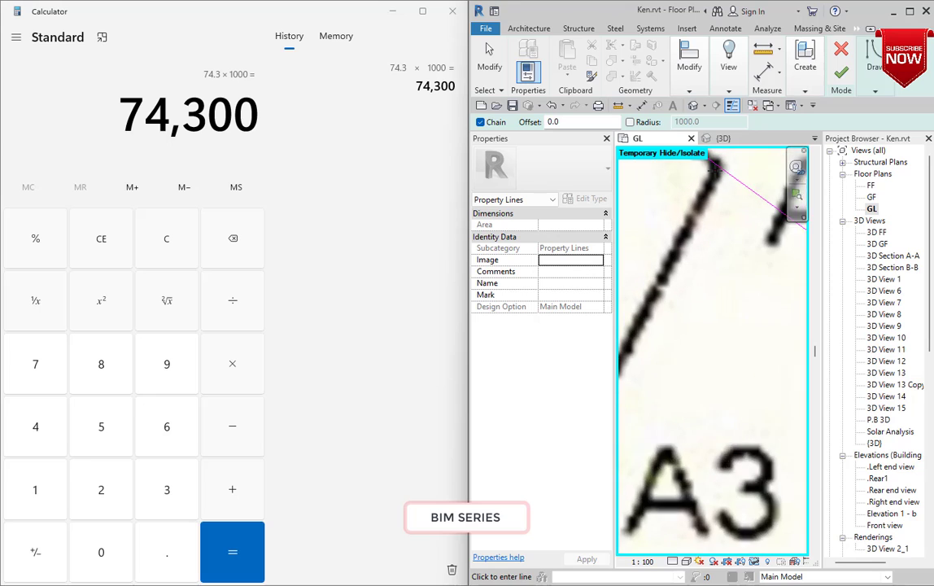
pyautogui.click(716, 163)
pyautogui.scroll(-4, 720, 186)
pyautogui.scroll(2, 657, 319)
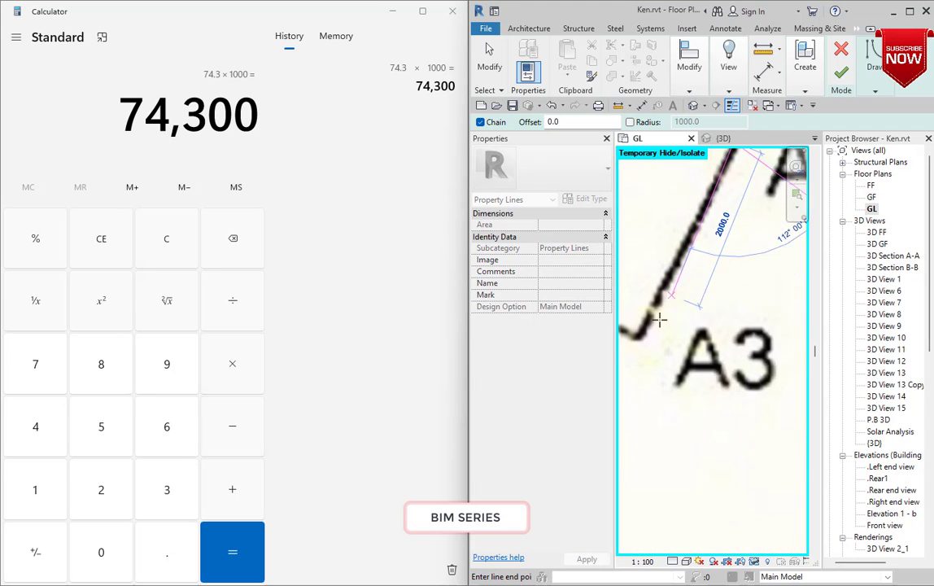
pyautogui.scroll(-2, 776, 280)
pyautogui.scroll(2, 682, 311)
pyautogui.scroll(1, 676, 320)
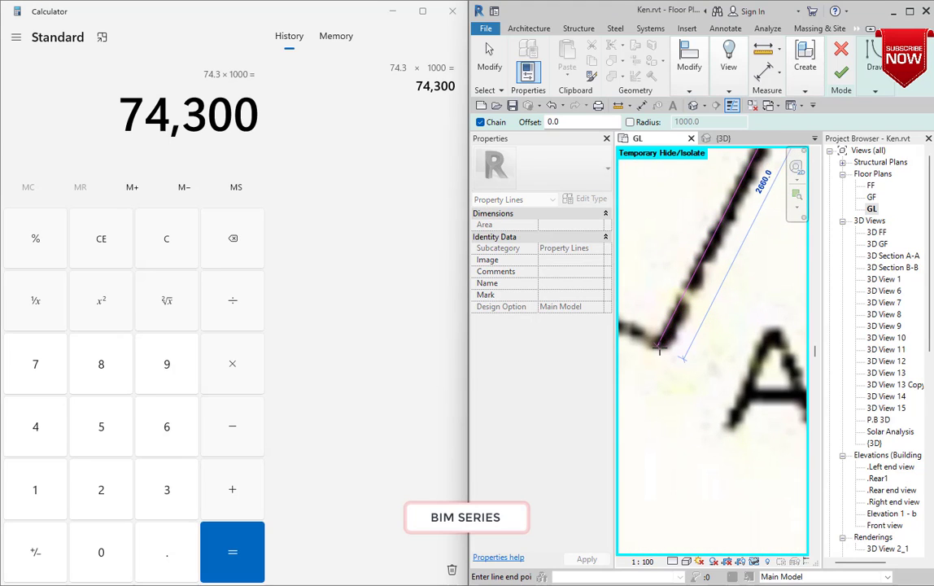
pyautogui.scroll(1, 669, 347)
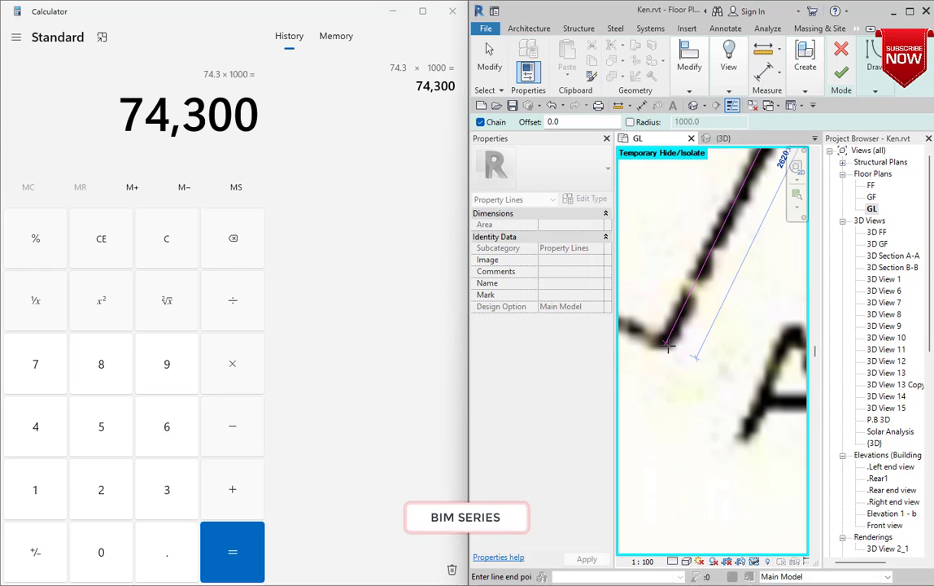
pyautogui.scroll(-3, 668, 345)
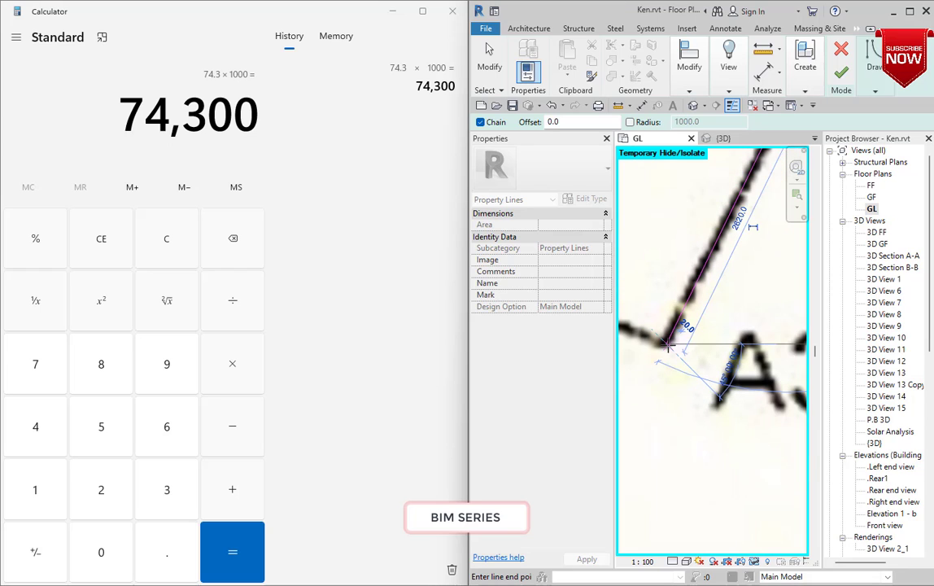
pyautogui.click(666, 345)
pyautogui.scroll(-1, 664, 340)
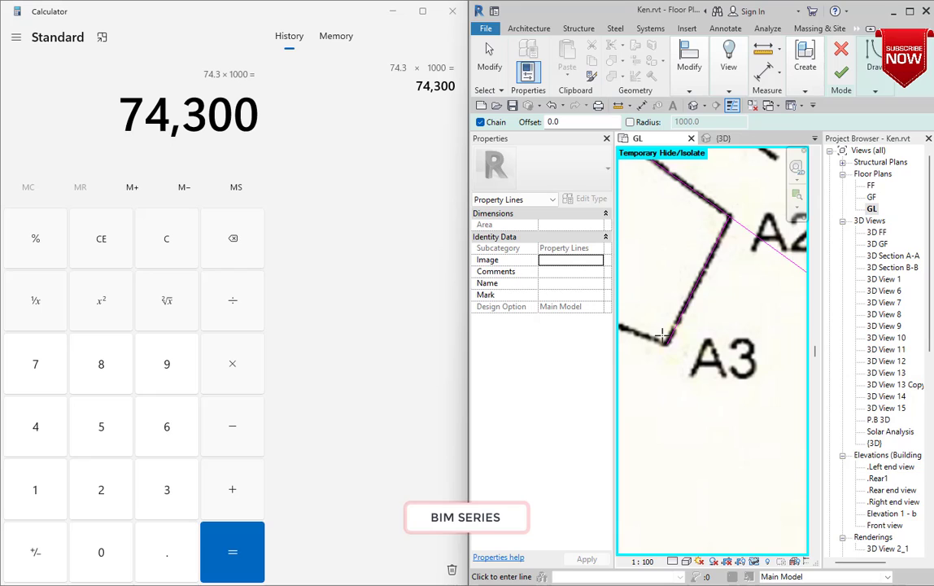
pyautogui.press('Escape')
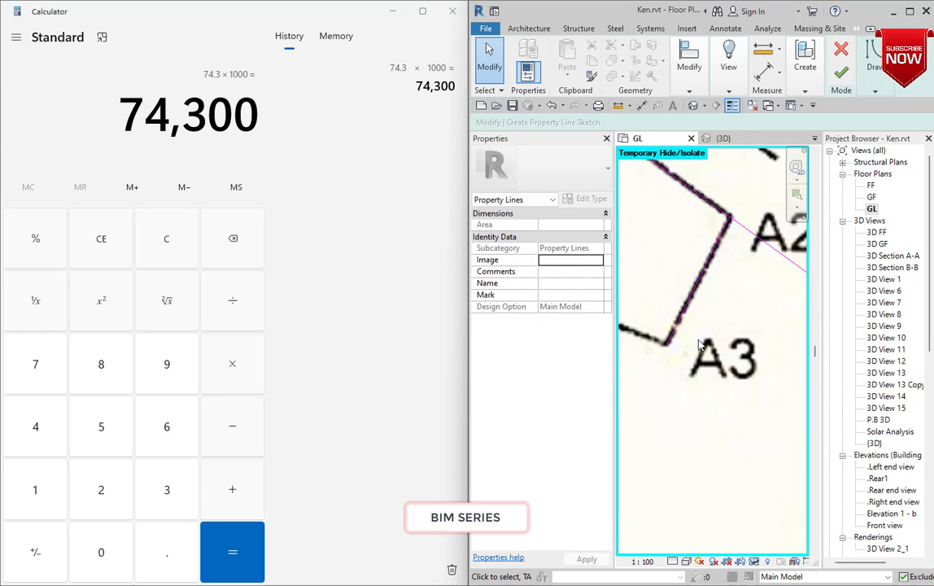
# Select the A2–A3 line and look up its distance in the land plan's stations, bearing and distance table
pyautogui.moveTo(677, 282); pyautogui.dragTo(694, 303, button='middle')
pyautogui.click(692, 302)
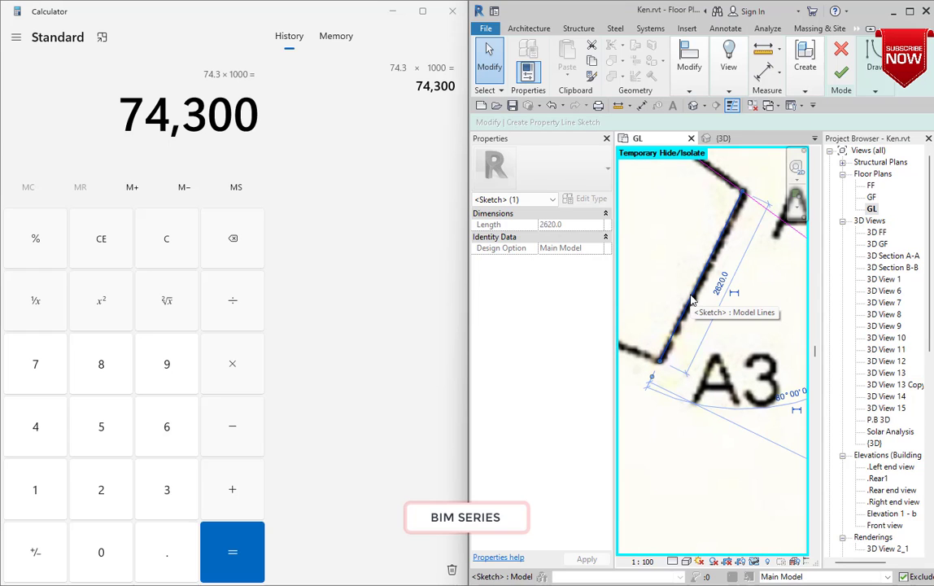
pyautogui.scroll(-8, 694, 305)
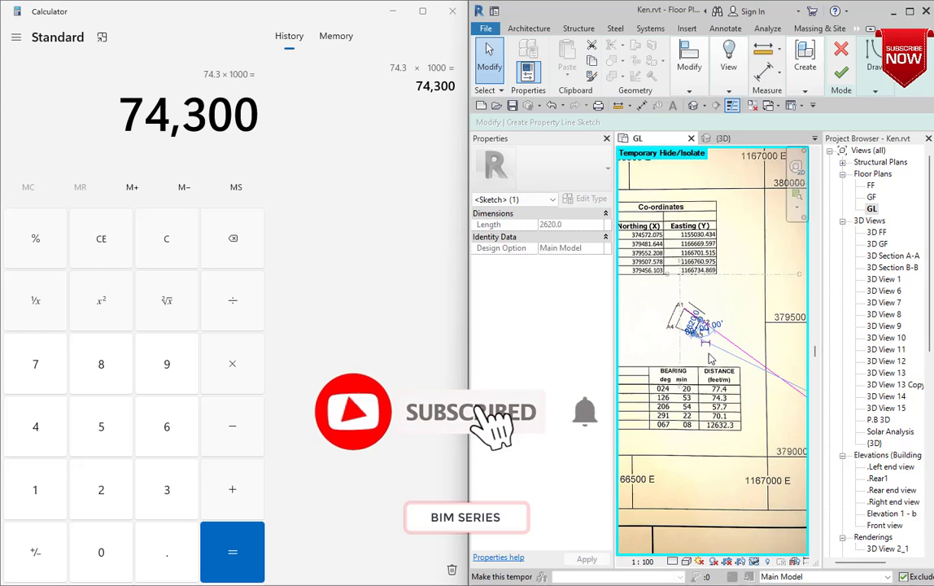
pyautogui.scroll(-3, 710, 359)
pyautogui.scroll(3, 700, 366)
pyautogui.scroll(-3, 692, 370)
pyautogui.scroll(4, 668, 389)
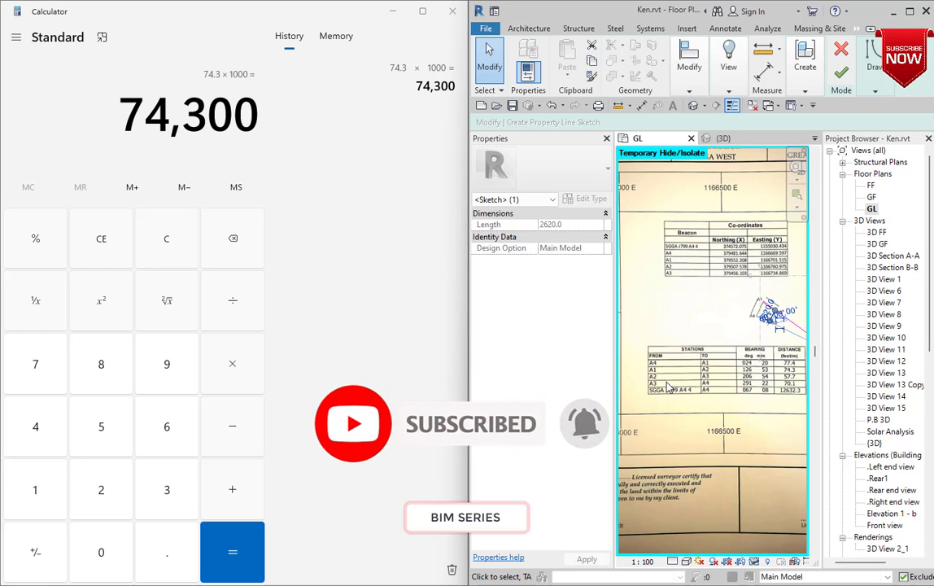
pyautogui.scroll(3, 668, 388)
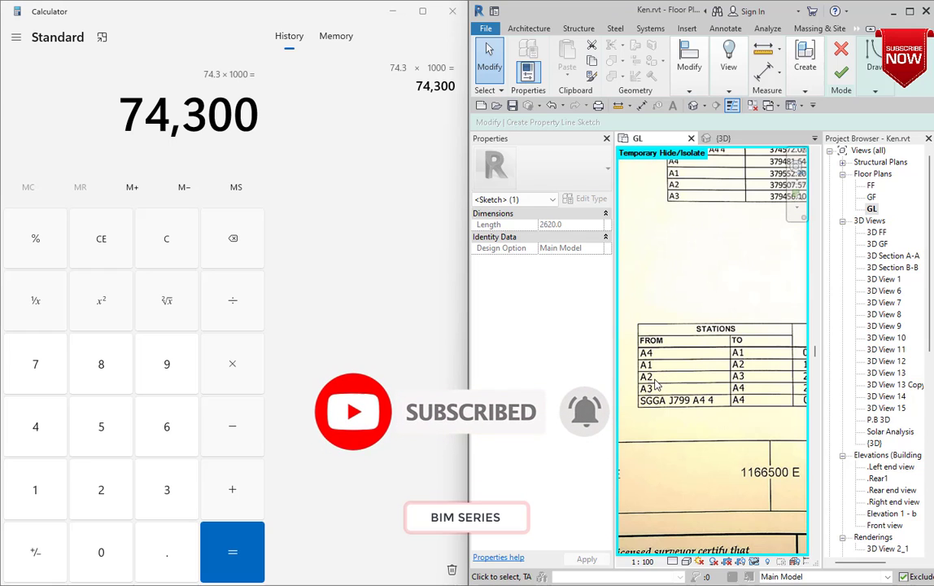
pyautogui.scroll(-3, 668, 383)
pyautogui.scroll(2, 708, 382)
pyautogui.scroll(-2, 731, 382)
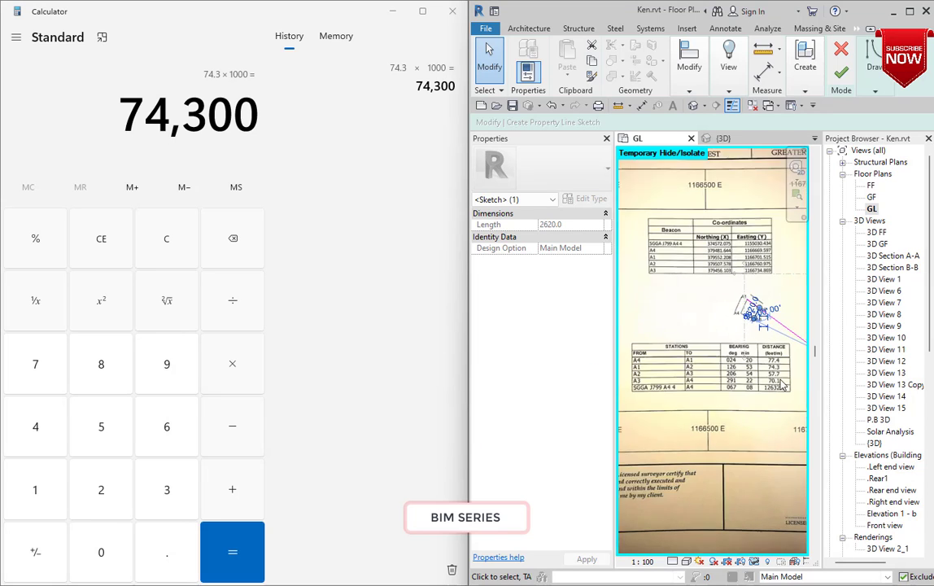
pyautogui.scroll(4, 781, 385)
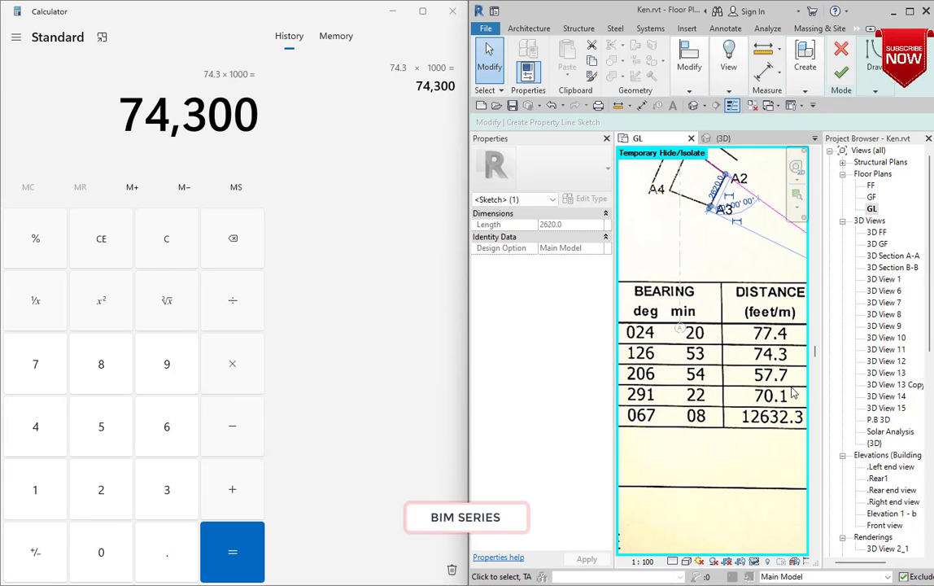
pyautogui.click(105, 251)
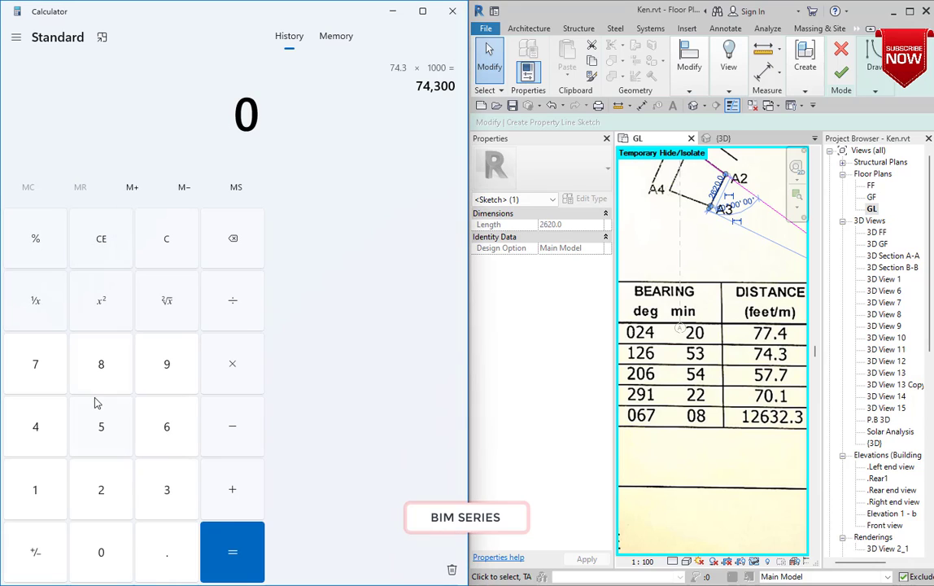
pyautogui.click(103, 433)
pyautogui.write('7')
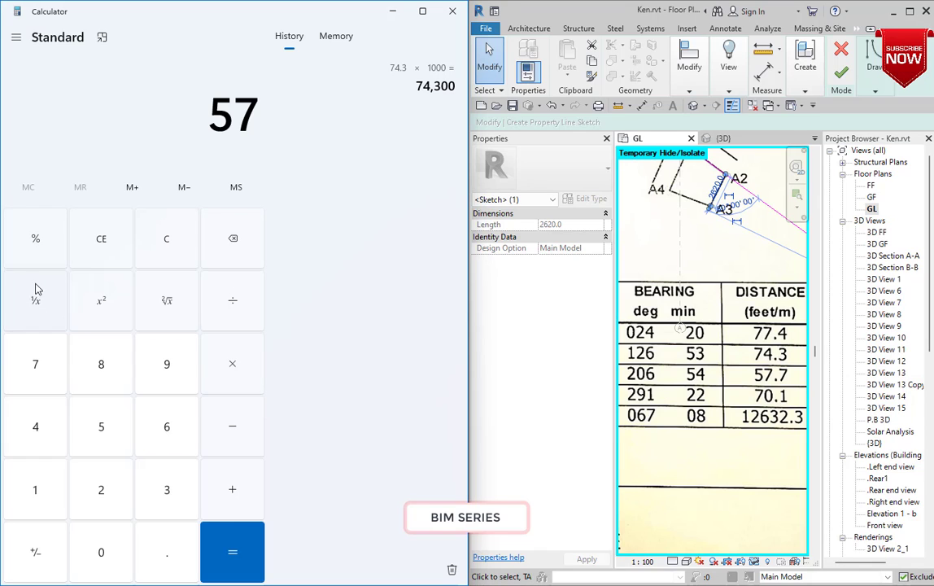
pyautogui.click(184, 546)
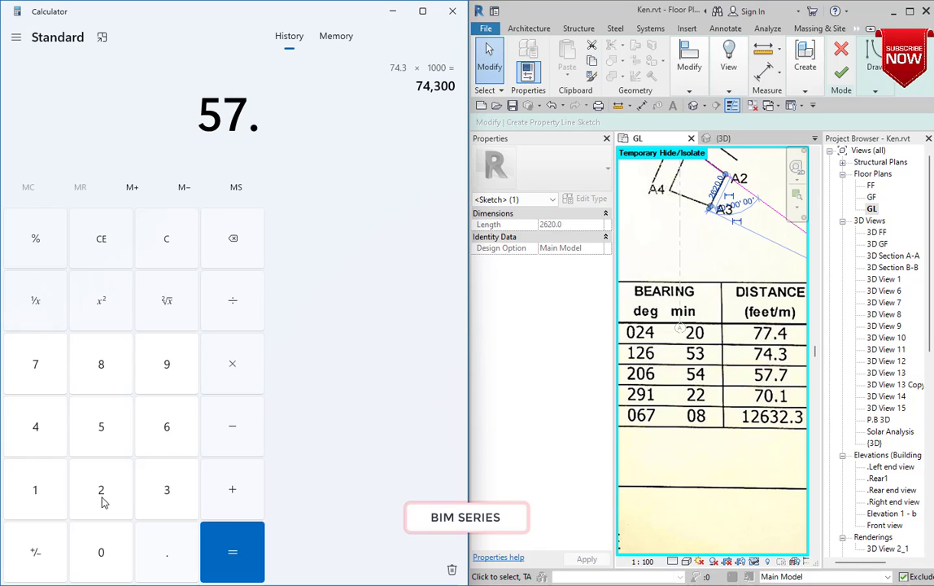
pyautogui.click(20, 373)
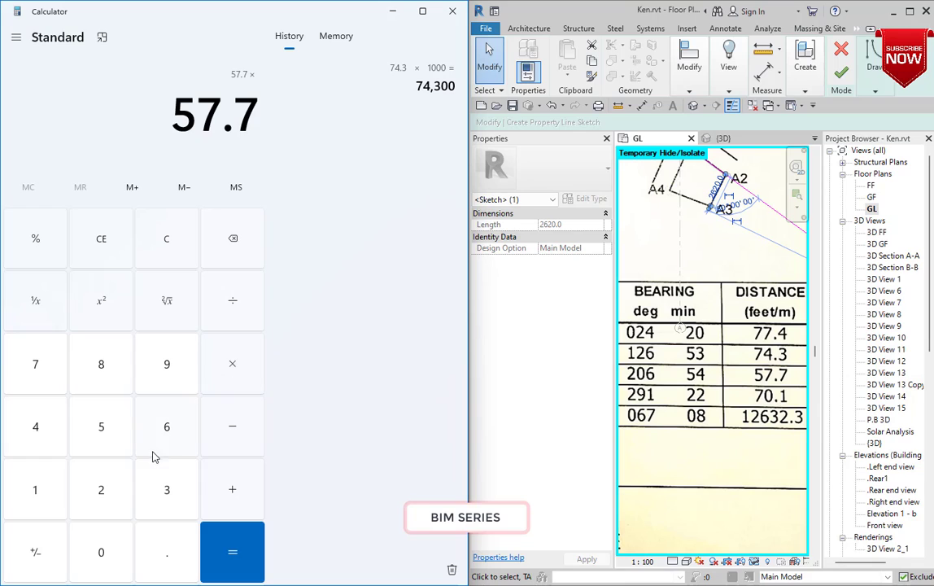
pyautogui.click(167, 489)
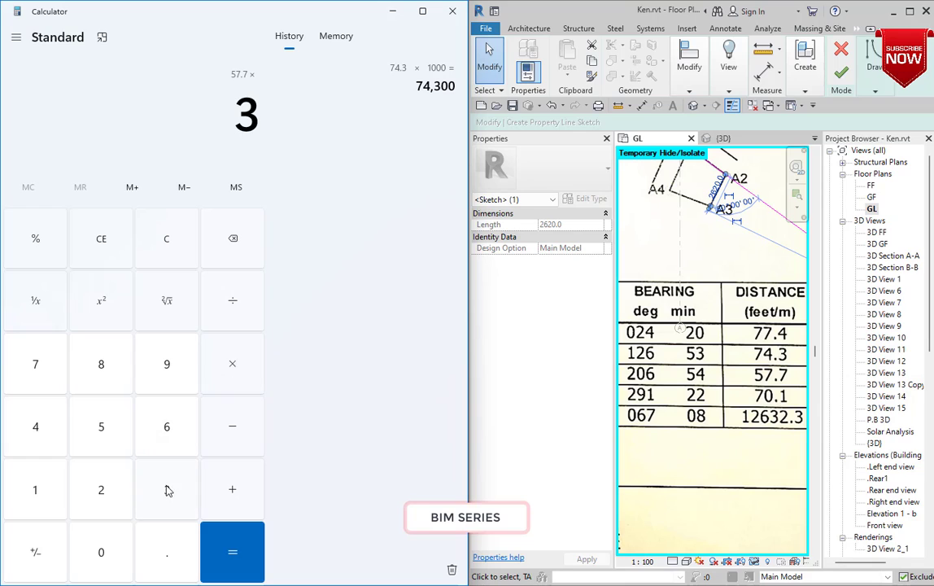
pyautogui.click(99, 241)
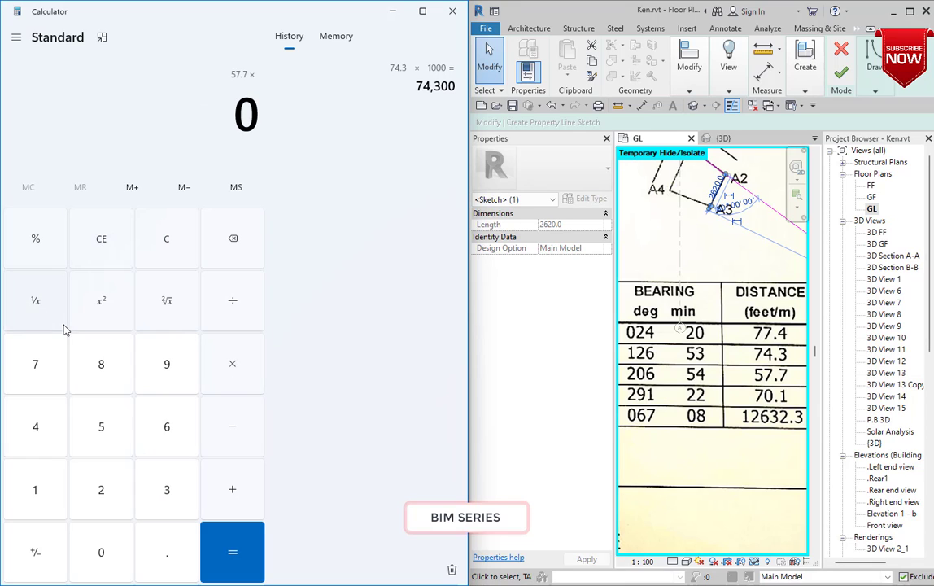
pyautogui.click(104, 427)
pyautogui.click(29, 385)
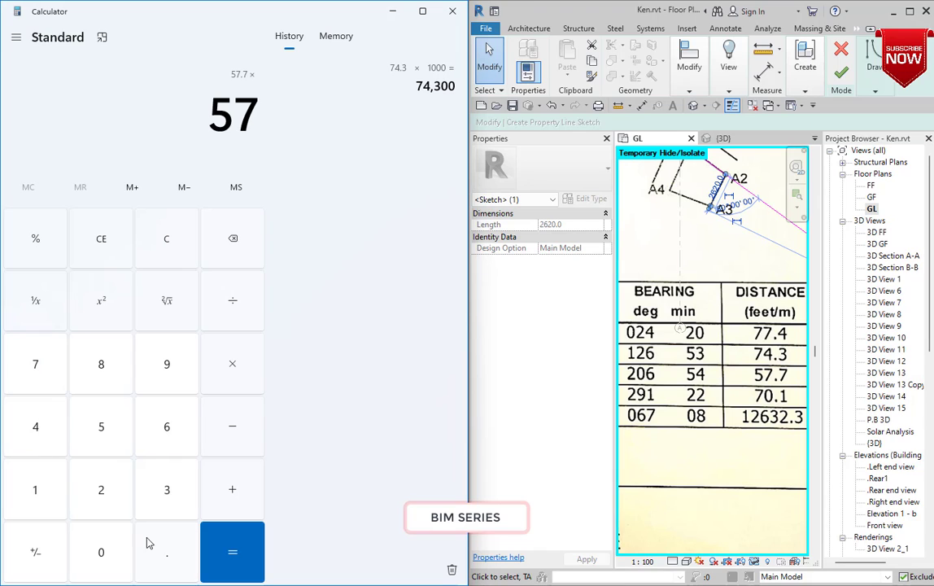
pyautogui.click(172, 554)
pyautogui.click(46, 389)
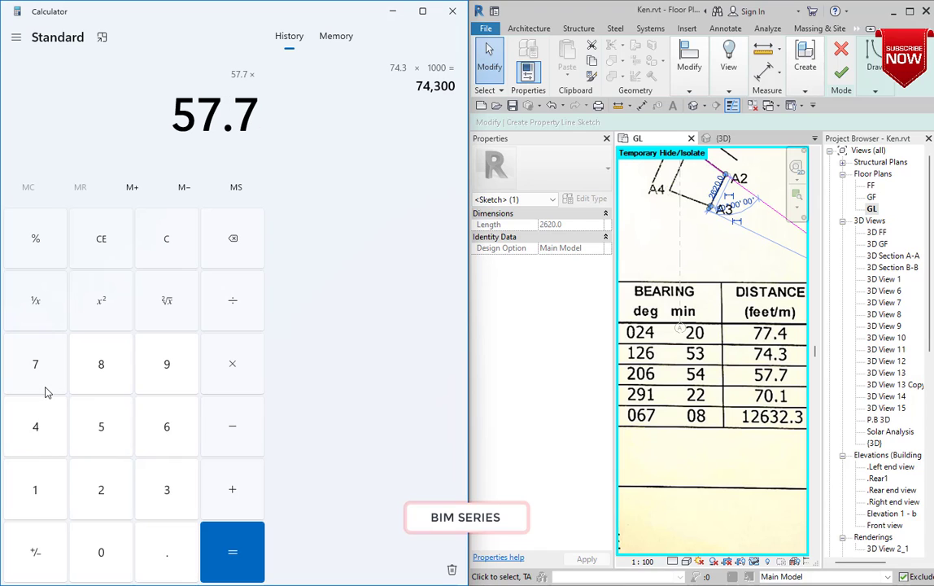
pyautogui.click(230, 370)
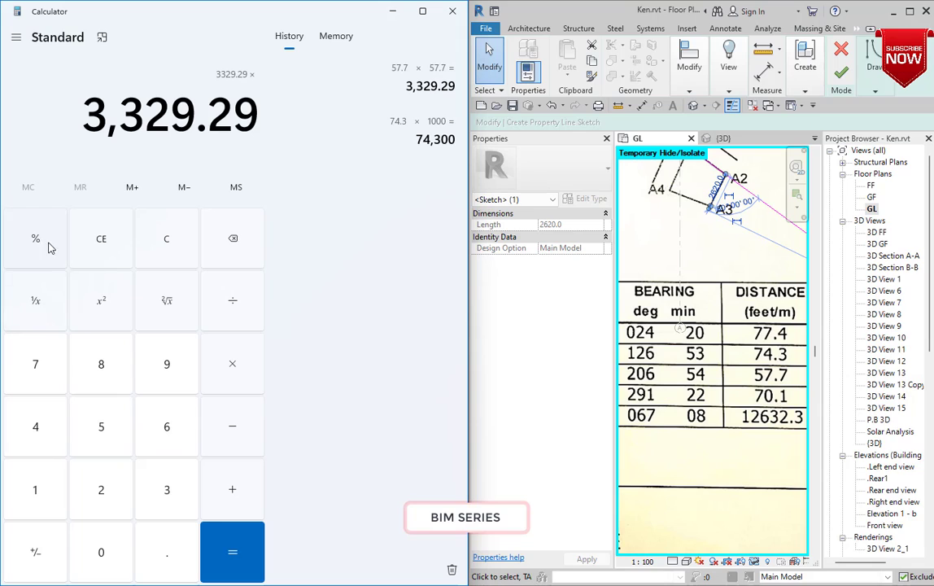
pyautogui.click(88, 236)
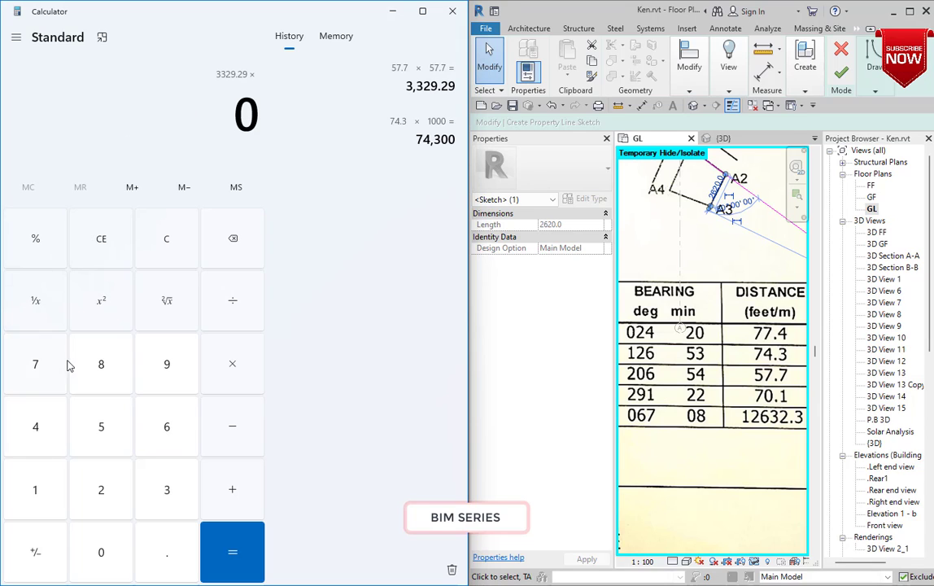
pyautogui.click(118, 434)
pyautogui.click(44, 382)
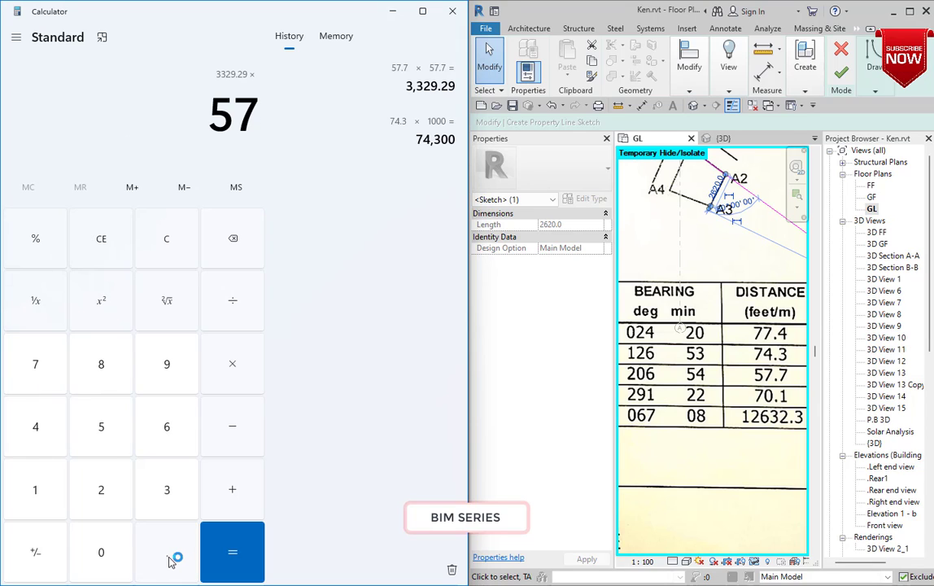
pyautogui.click(170, 560)
pyautogui.click(38, 373)
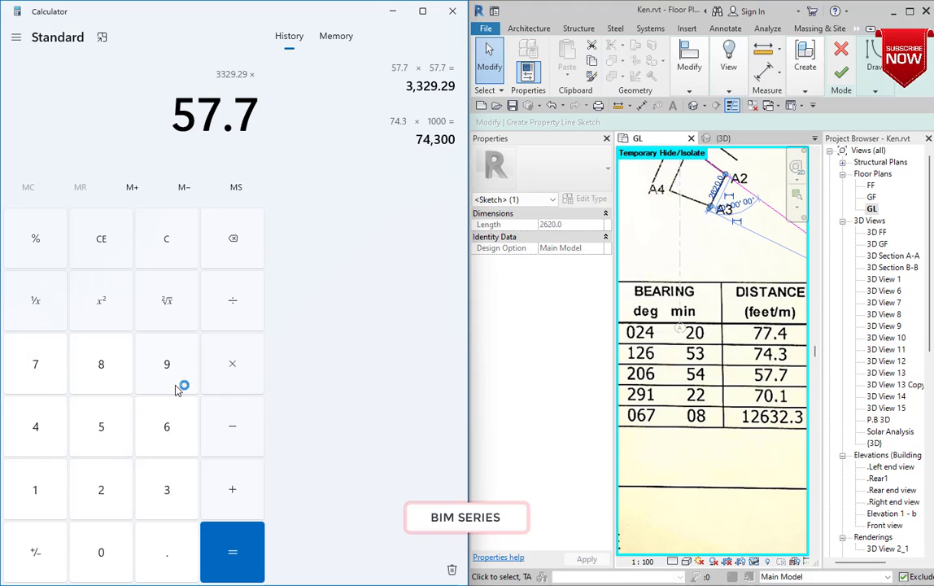
pyautogui.click(227, 376)
pyautogui.click(39, 489)
pyautogui.doubleClick(98, 547)
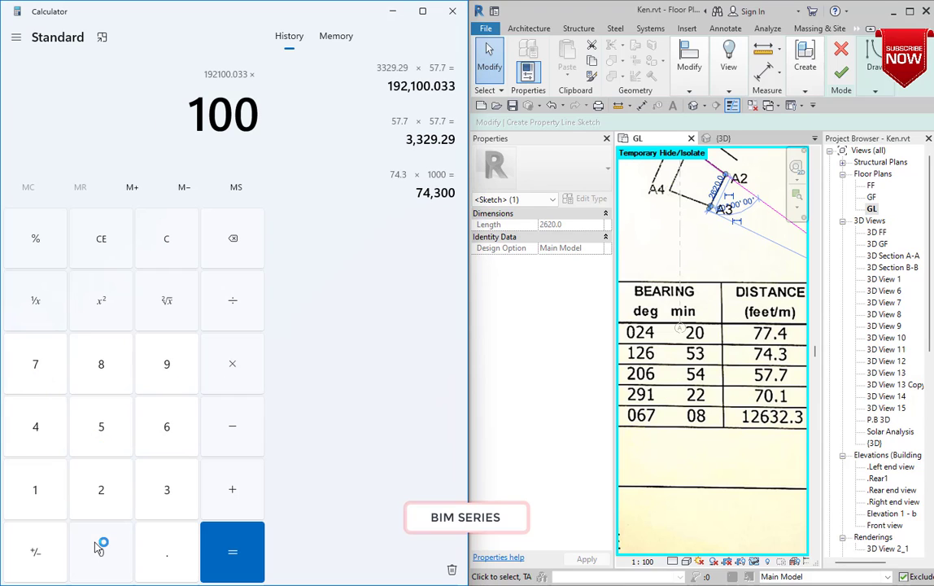
pyautogui.click(99, 547)
pyautogui.click(234, 549)
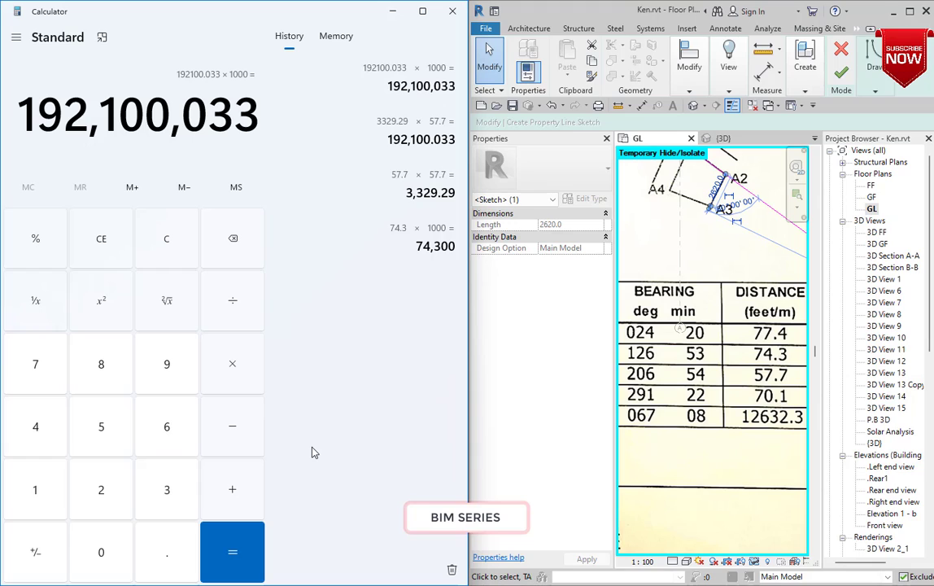
# Convert the A2–A3 distance to millimetres in Calculator by multiplying 57.7 by 1000, starting from a cleared calculation
pyautogui.click(163, 253)
pyautogui.click(103, 423)
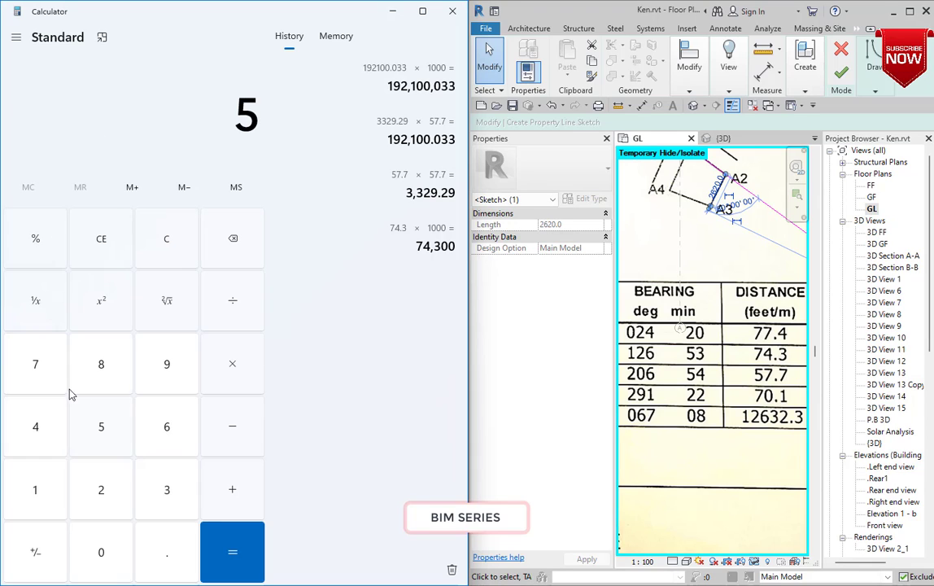
pyautogui.click(43, 372)
pyautogui.click(163, 559)
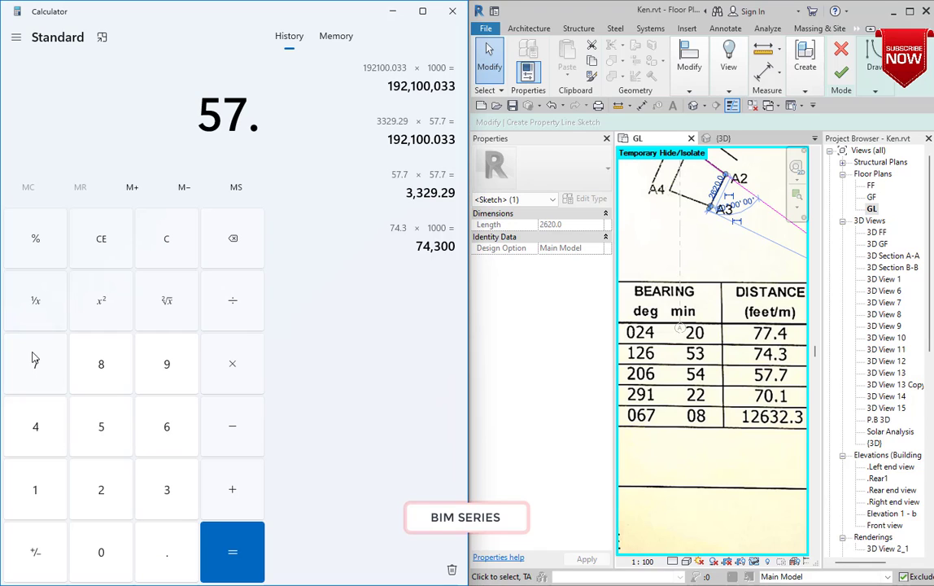
pyautogui.click(34, 359)
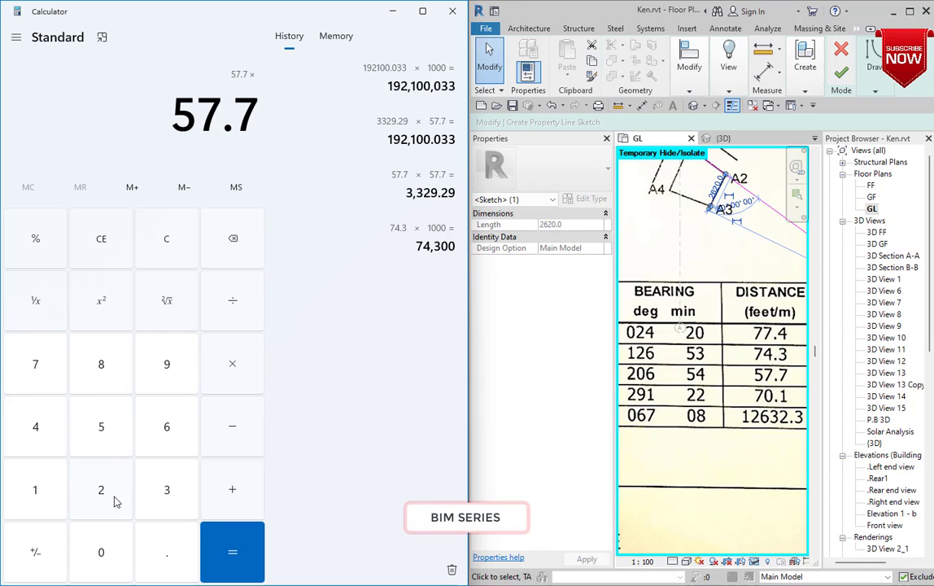
pyautogui.click(37, 491)
pyautogui.click(98, 550)
pyautogui.click(98, 549)
pyautogui.click(98, 549)
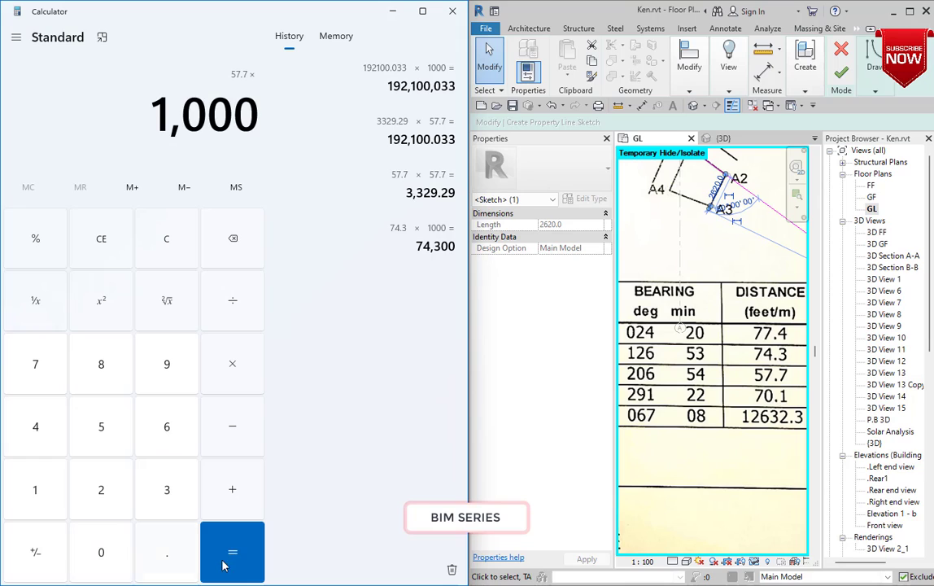
pyautogui.click(228, 561)
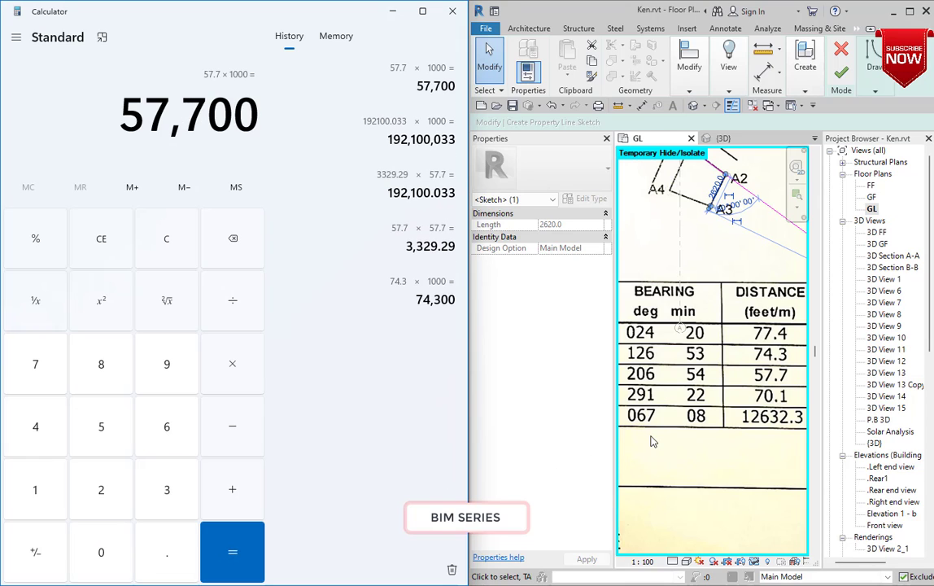
pyautogui.scroll(-2, 668, 416)
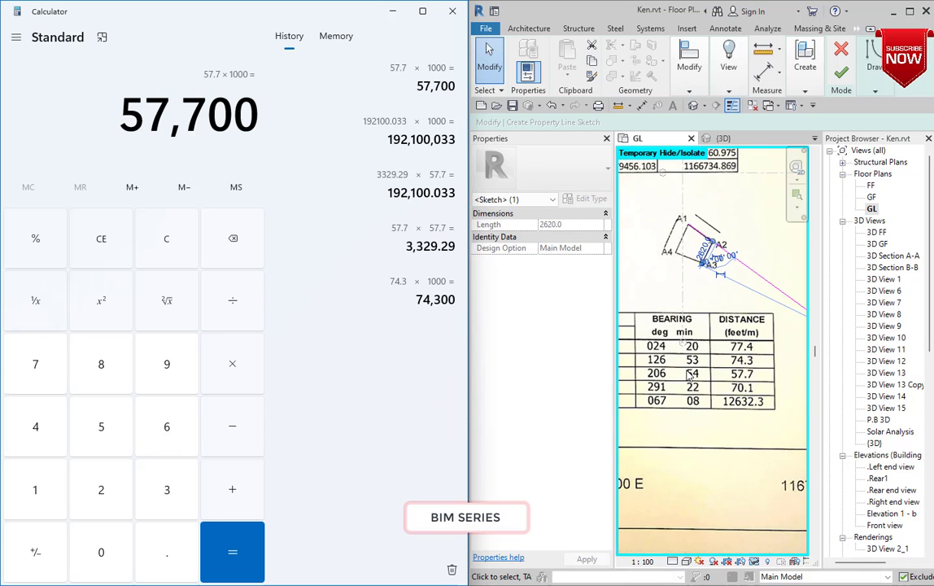
pyautogui.scroll(-3, 674, 369)
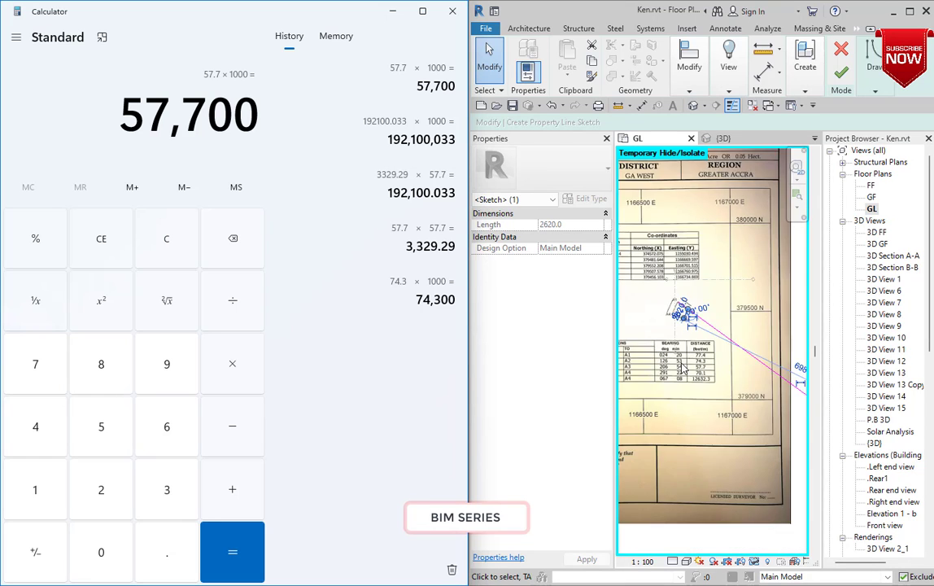
# Set the length of the A2–A3 property line to 57700 mm
pyautogui.scroll(3, 685, 309)
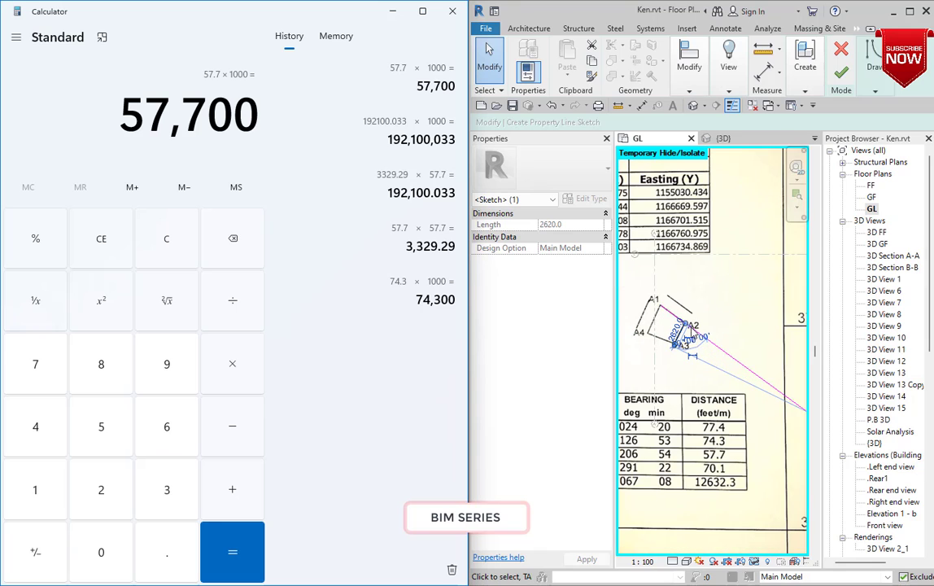
pyautogui.press('Escape')
pyautogui.scroll(3, 689, 346)
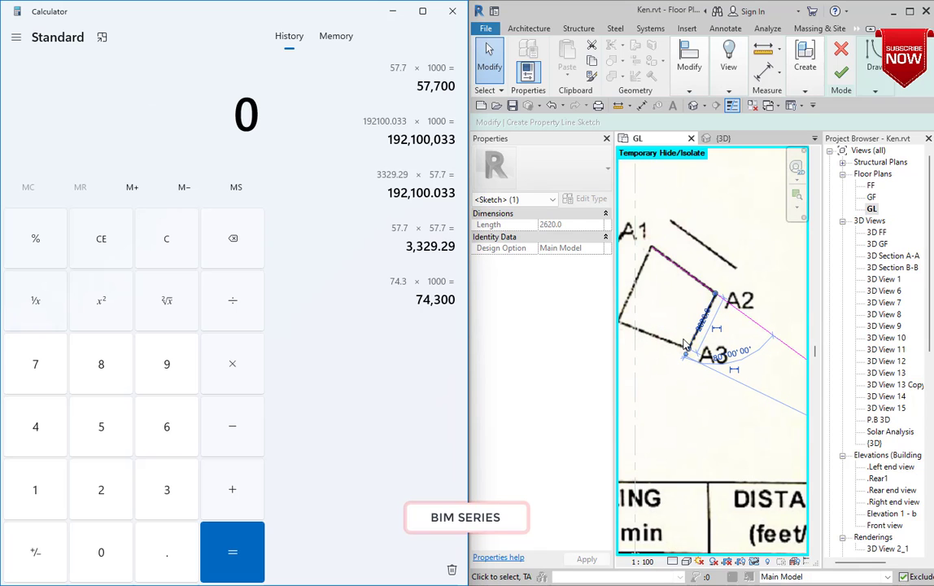
pyautogui.scroll(2, 663, 317)
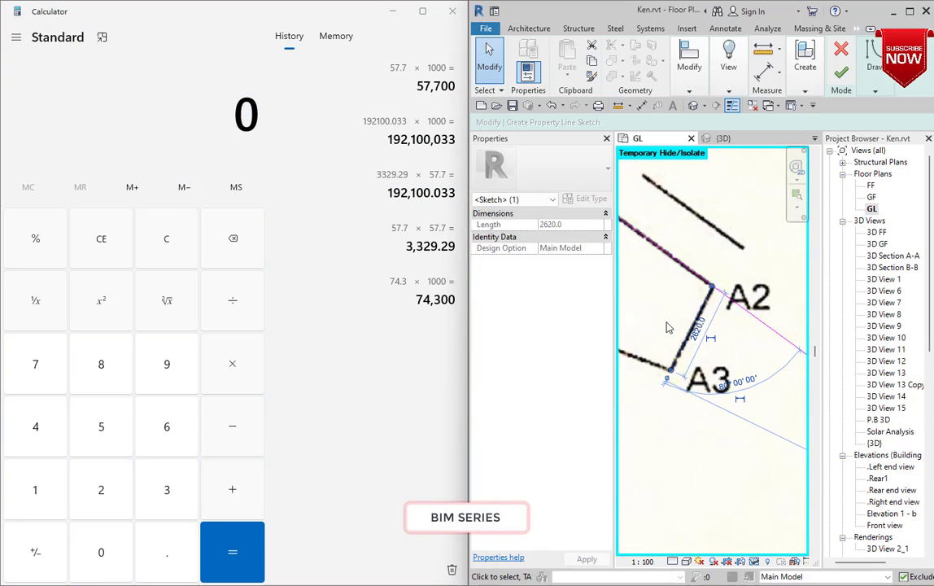
pyautogui.click(667, 324)
pyautogui.scroll(-1, 668, 323)
pyautogui.click(689, 327)
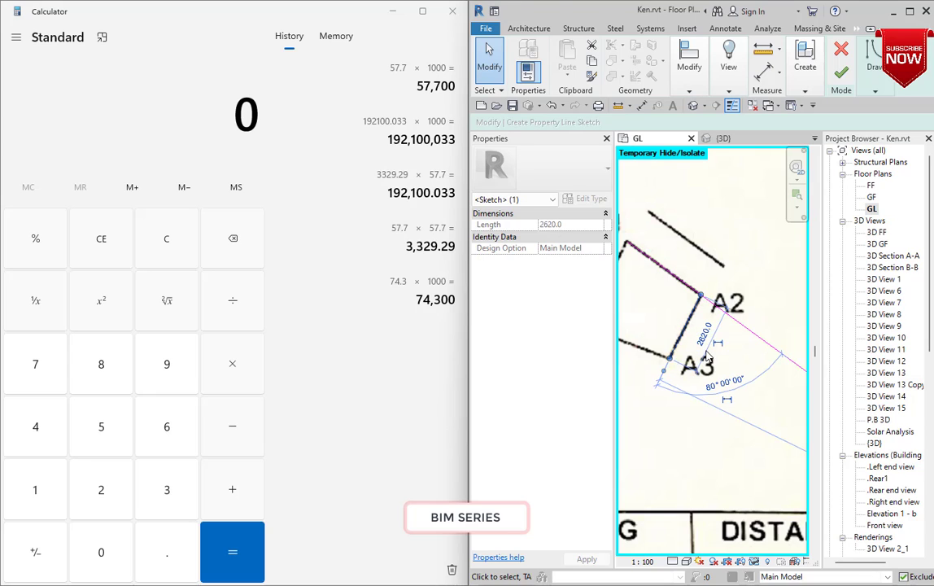
pyautogui.scroll(1, 705, 353)
pyautogui.click(710, 344)
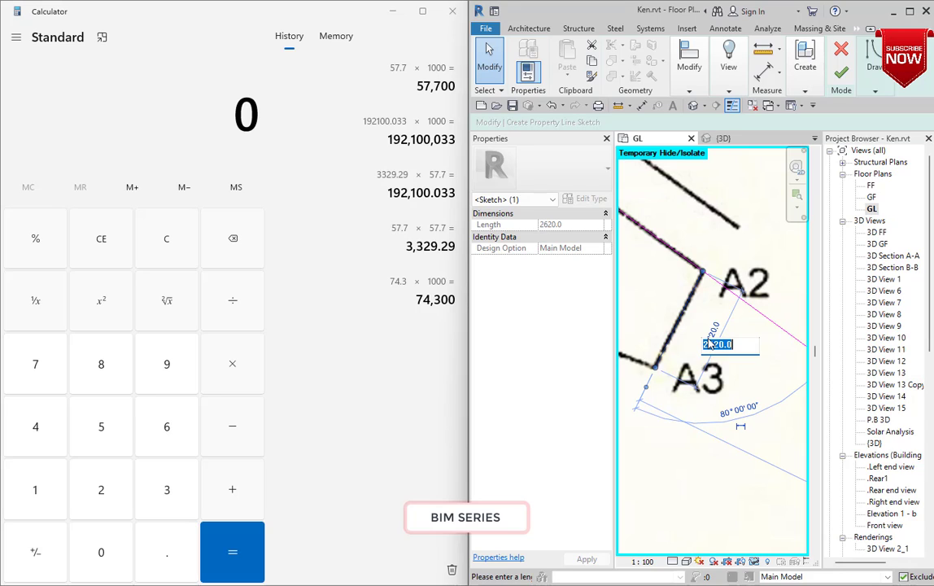
pyautogui.write('57700')
pyautogui.press('Return')
pyautogui.scroll(-5, 711, 338)
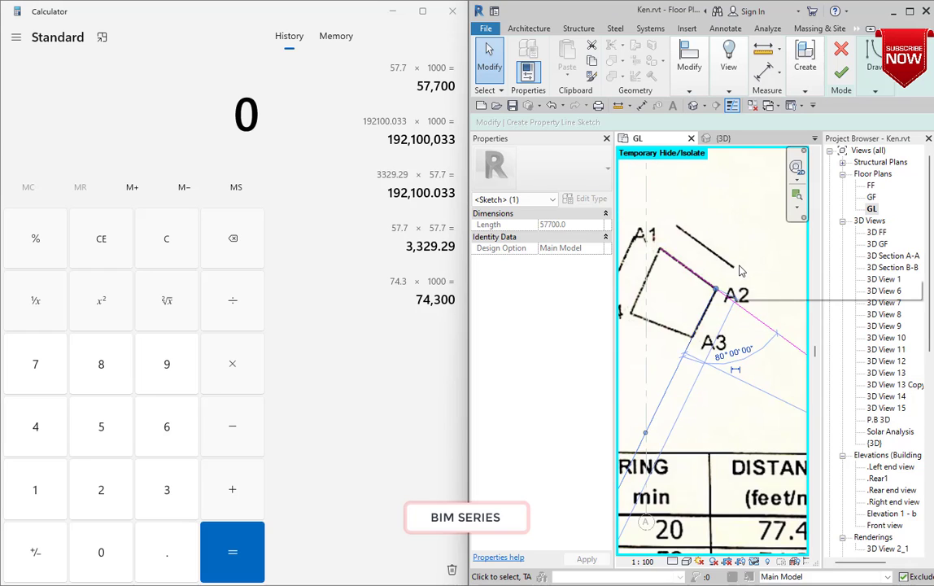
# Move the A2–A3 line from corner A2 so that it starts at the far end of the A1–A2 line
pyautogui.scroll(3, 716, 323)
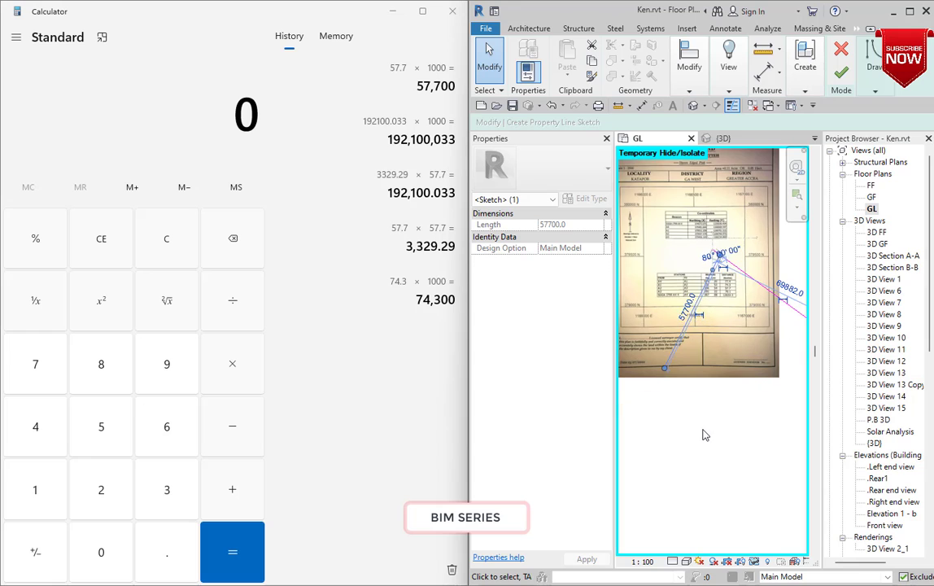
pyautogui.press('Escape')
pyautogui.scroll(2, 725, 297)
pyautogui.click(723, 314)
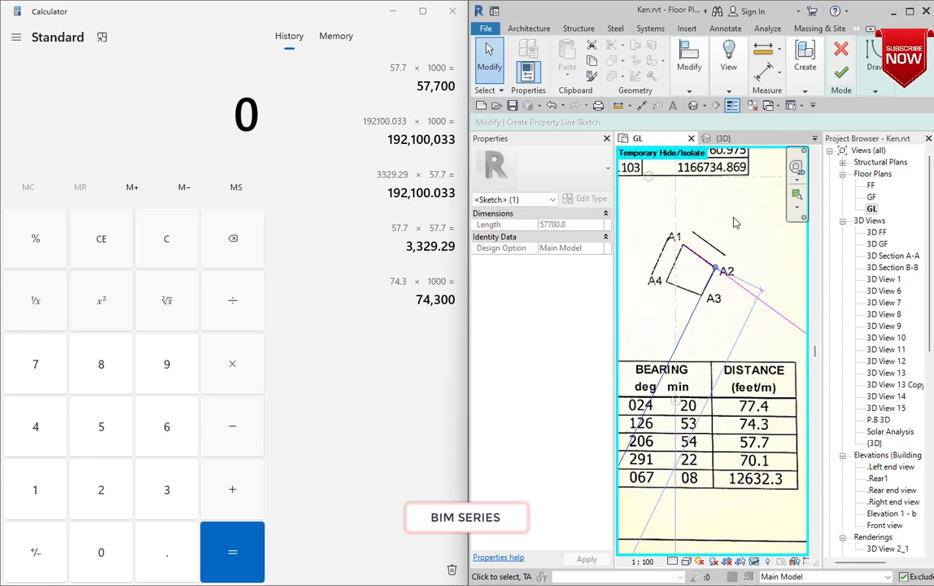
pyautogui.scroll(3, 723, 318)
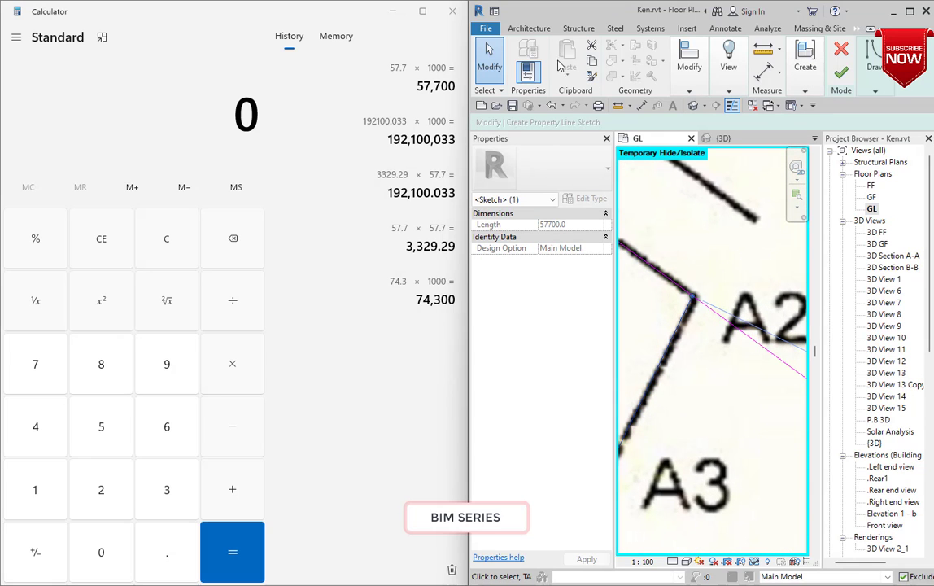
pyautogui.click(689, 90)
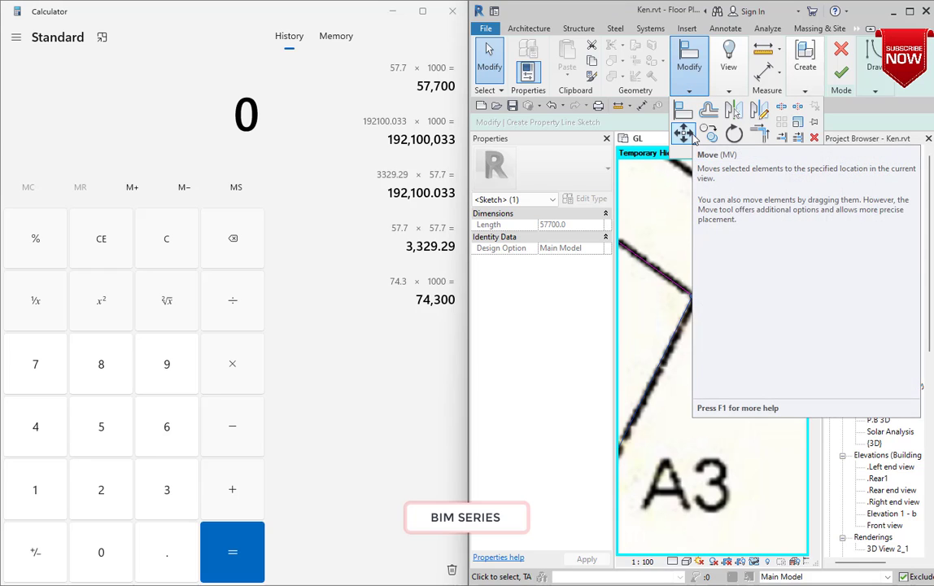
pyautogui.click(684, 136)
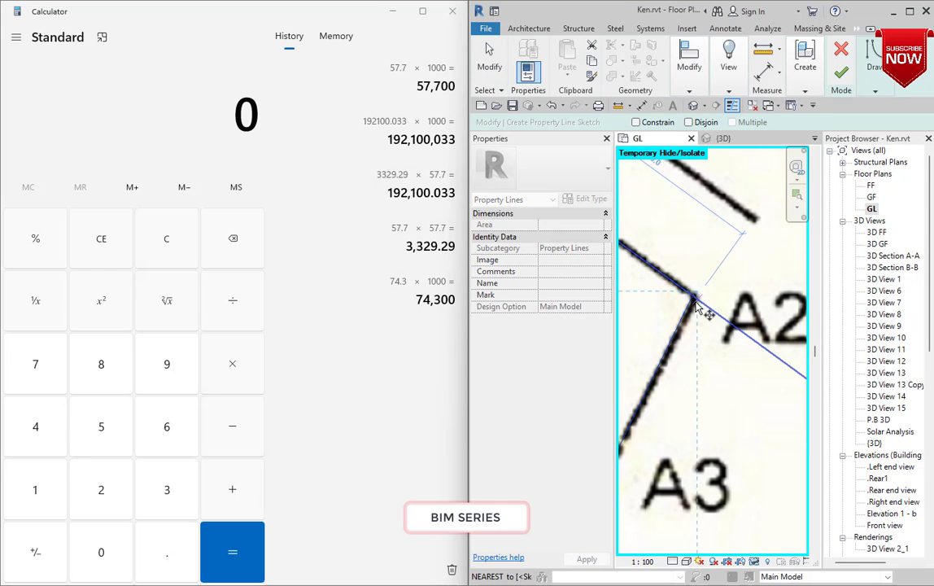
pyautogui.scroll(-5, 671, 250)
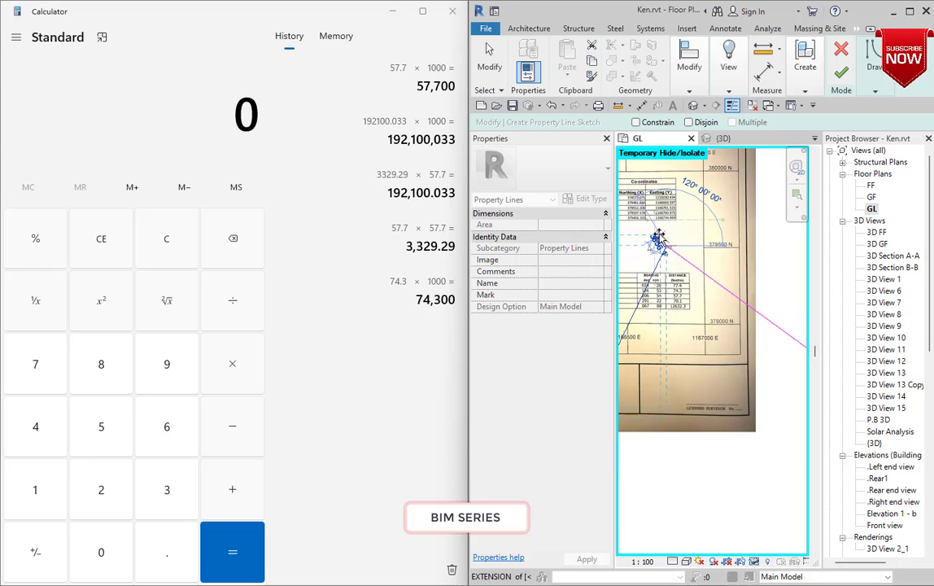
pyautogui.scroll(6, 755, 294)
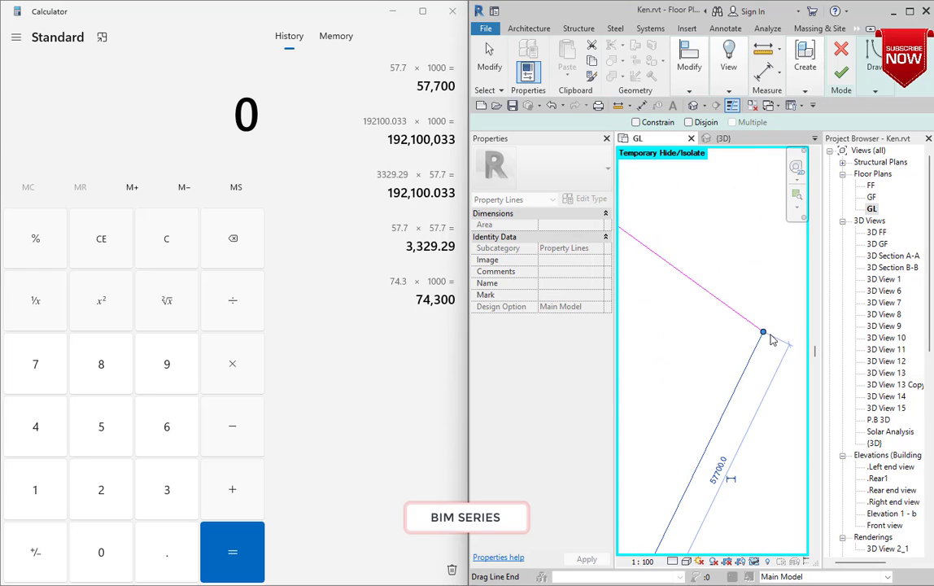
pyautogui.click(774, 340)
pyautogui.scroll(-5, 757, 308)
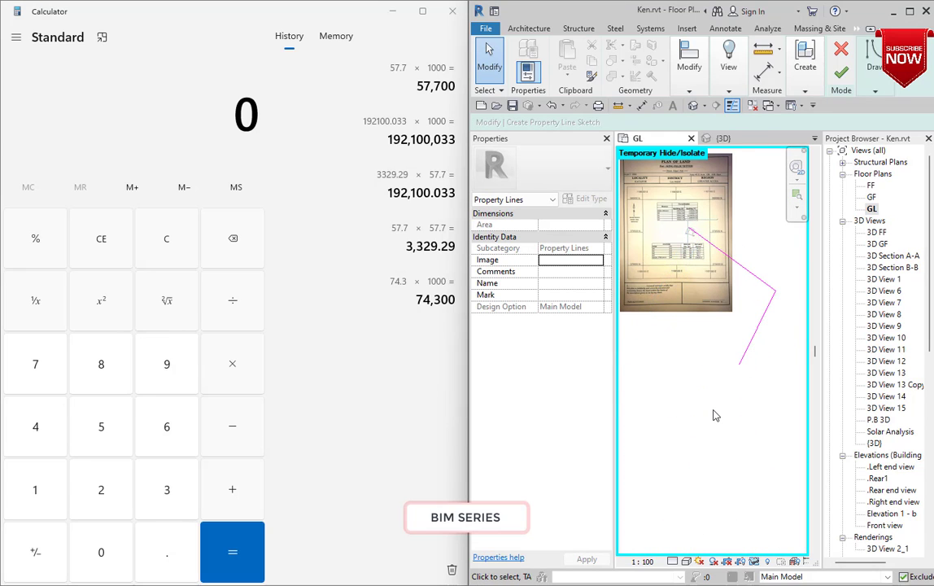
# Look up the A3–A4 row in the land plan's stations, bearing and distance table
pyautogui.scroll(3, 639, 261)
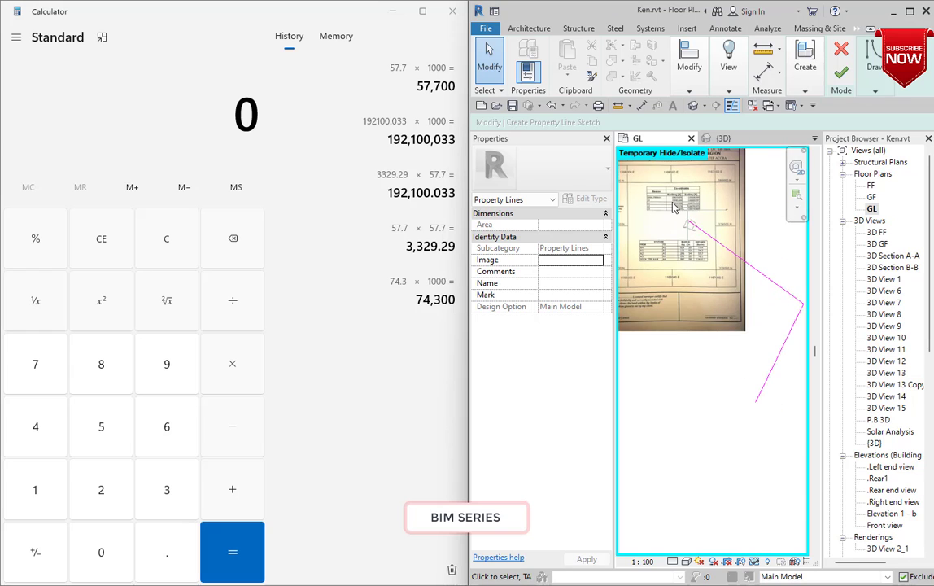
pyautogui.scroll(5, 674, 208)
pyautogui.scroll(1, 707, 274)
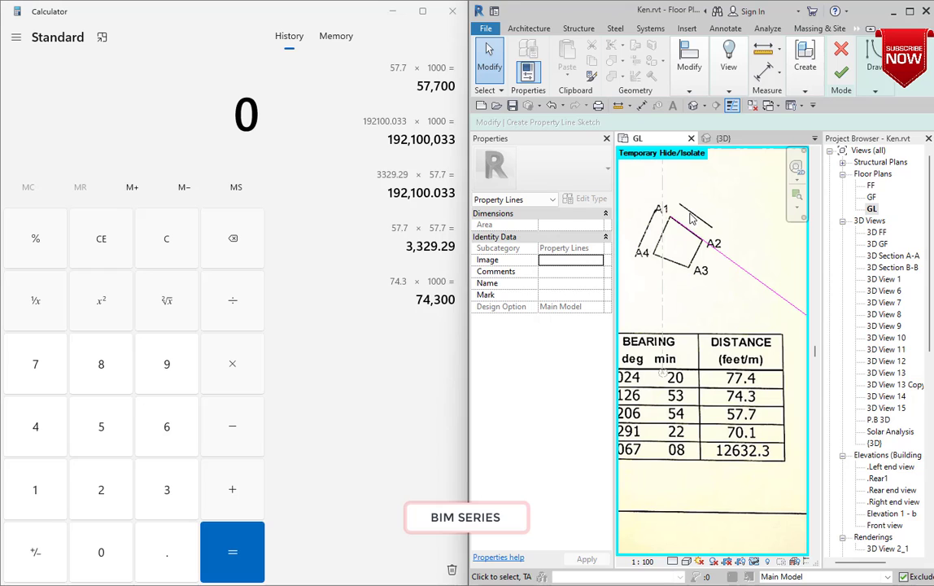
pyautogui.scroll(-2, 690, 218)
pyautogui.scroll(1, 716, 277)
pyautogui.scroll(-1, 746, 335)
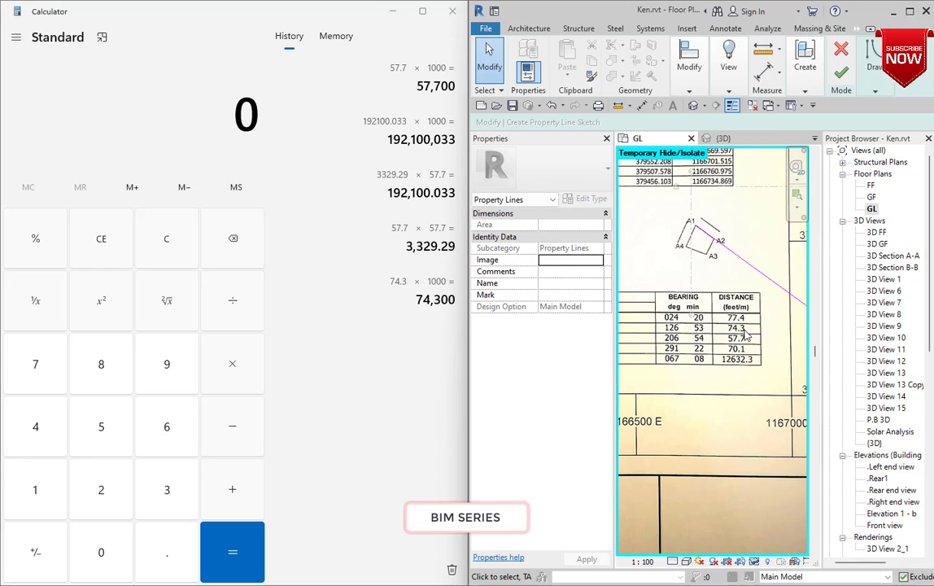
pyautogui.scroll(-2, 746, 336)
pyautogui.scroll(3, 730, 352)
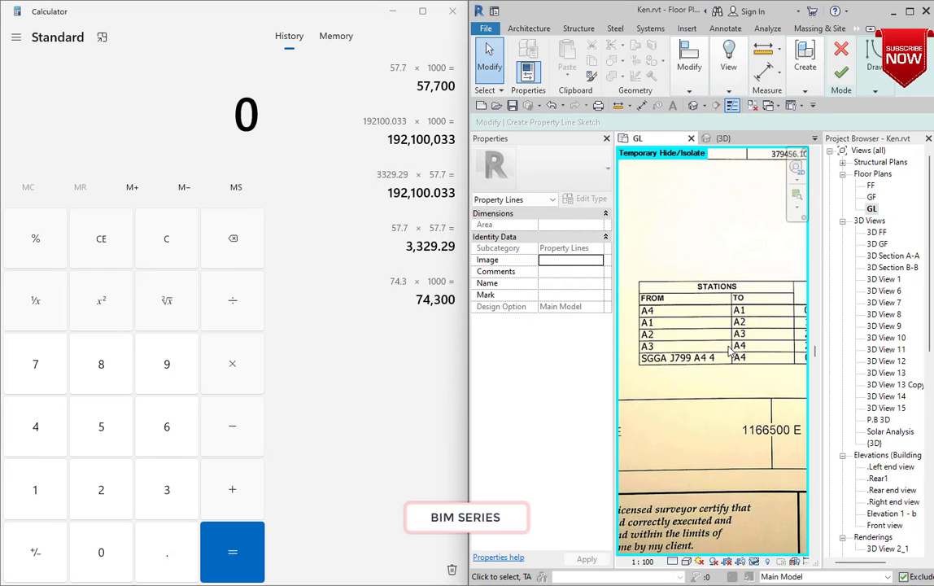
pyautogui.scroll(-1, 787, 353)
pyautogui.scroll(-2, 710, 365)
pyautogui.scroll(4, 784, 363)
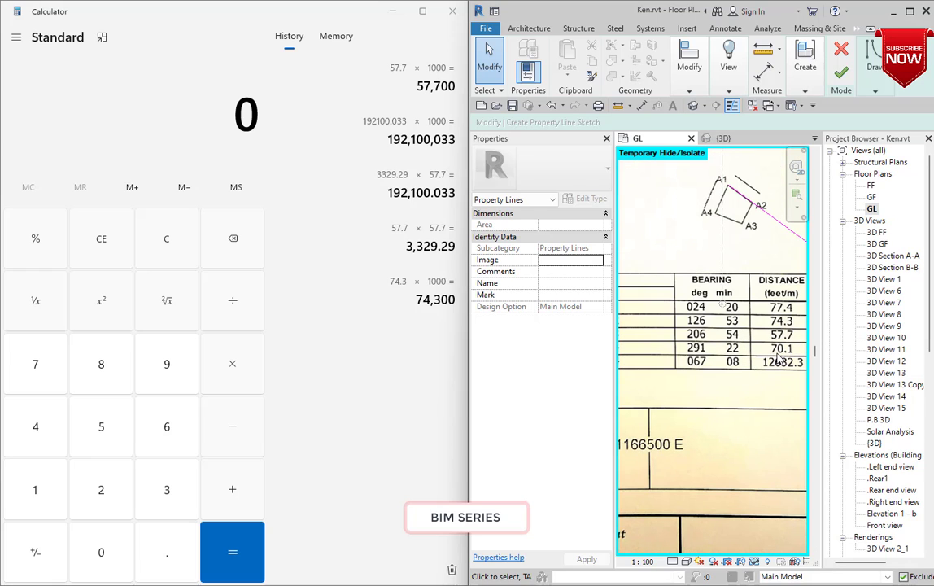
pyautogui.scroll(-3, 780, 358)
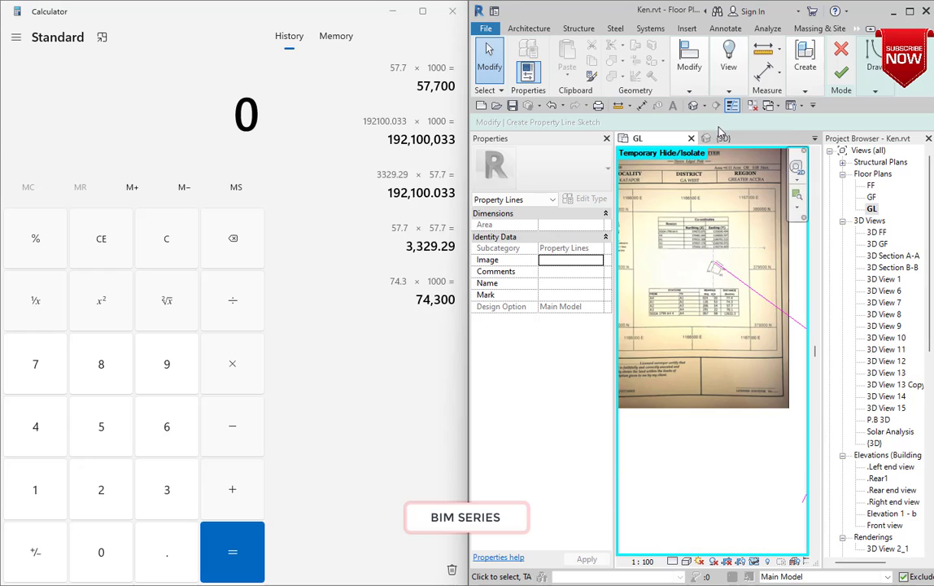
# Sketch a straight property line about 3200 mm long from corner A3 to corner A4 on the land plan
pyautogui.moveTo(869, 89)
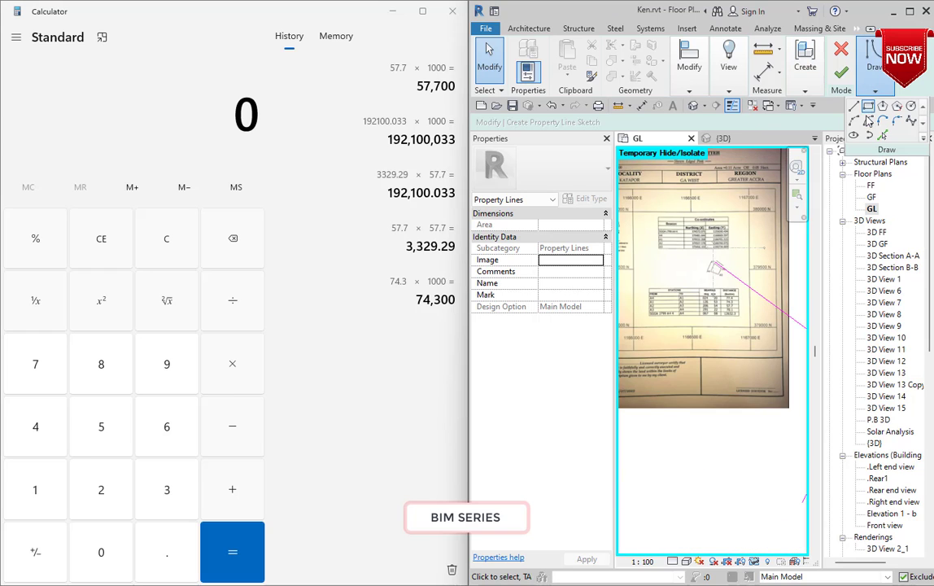
pyautogui.click(854, 106)
pyautogui.scroll(5, 716, 281)
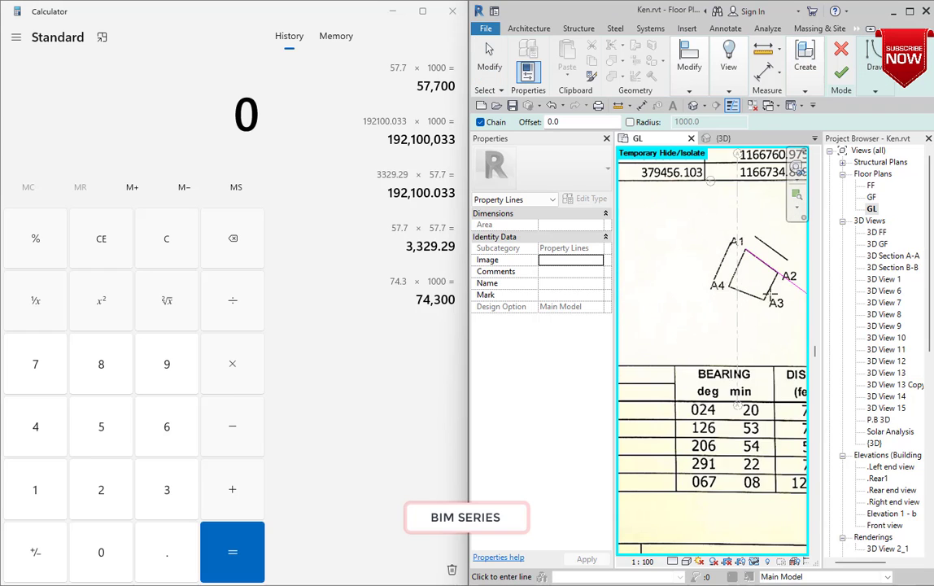
pyautogui.scroll(6, 765, 297)
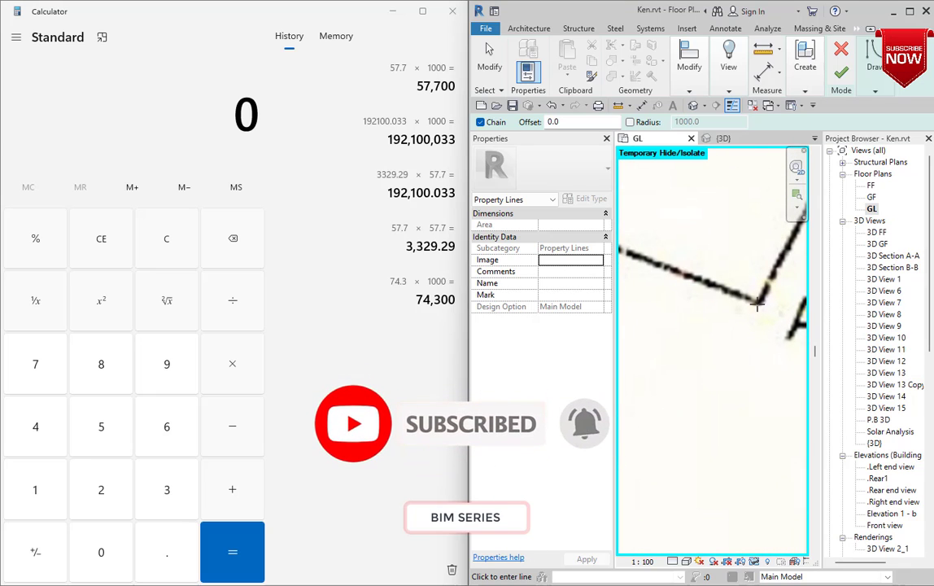
pyautogui.scroll(-4, 757, 304)
pyautogui.scroll(4, 745, 286)
pyautogui.click(654, 257)
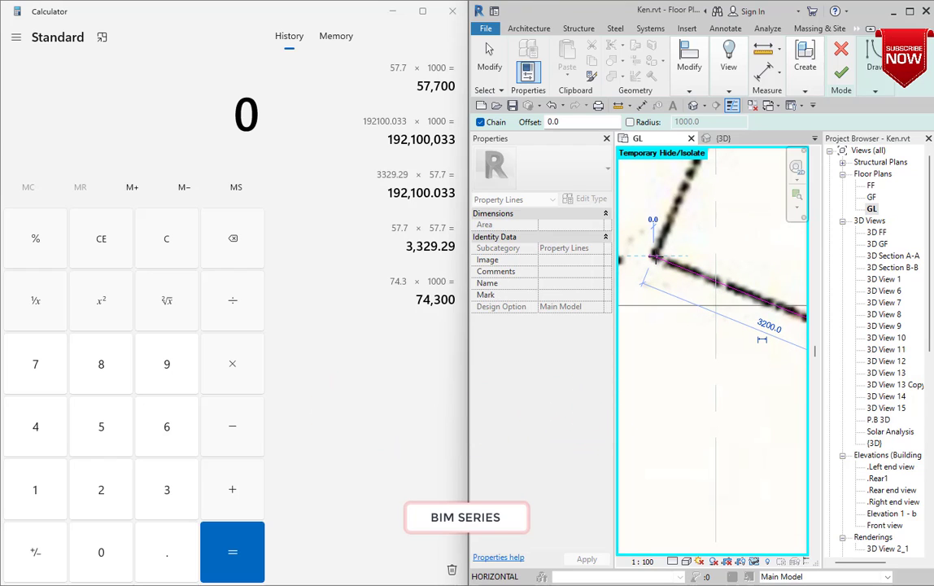
pyautogui.scroll(-3, 656, 257)
pyautogui.press('Escape')
pyautogui.press('Escape')
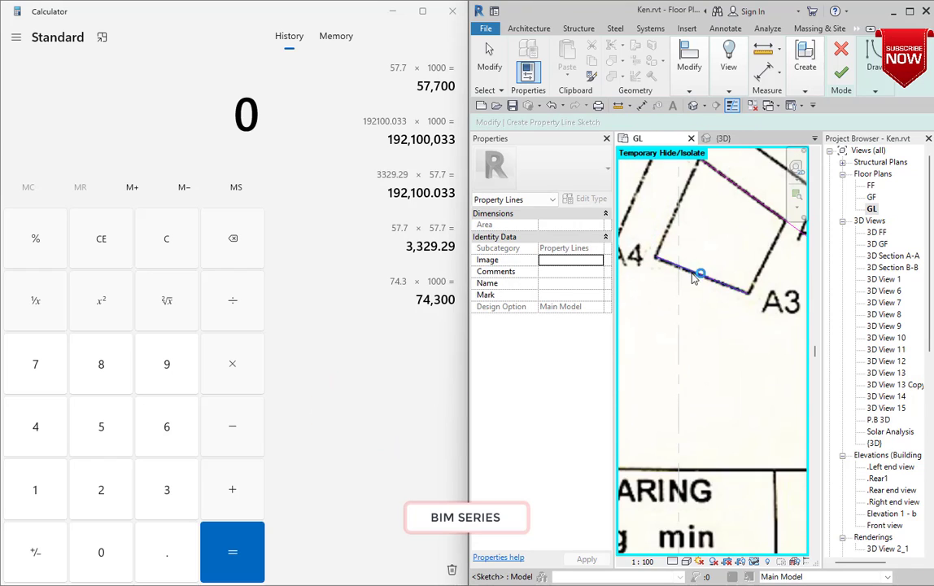
# Set the length of the A3–A4 property line to 70100 mm, matching its distance in the table
pyautogui.scroll(-3, 694, 277)
pyautogui.click(700, 275)
pyautogui.scroll(5, 706, 283)
pyautogui.scroll(-2, 710, 286)
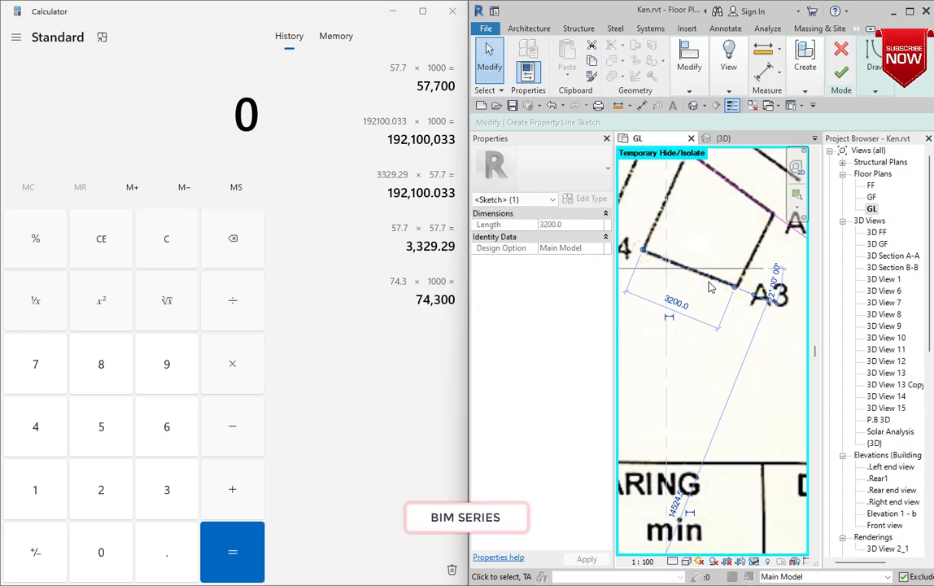
pyautogui.scroll(-4, 749, 317)
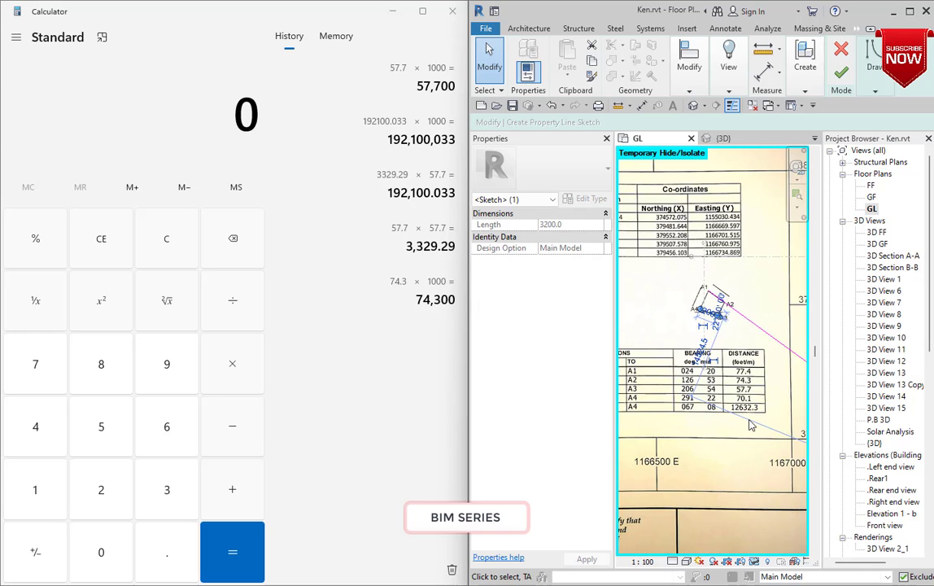
pyautogui.scroll(2, 754, 395)
pyautogui.scroll(3, 667, 213)
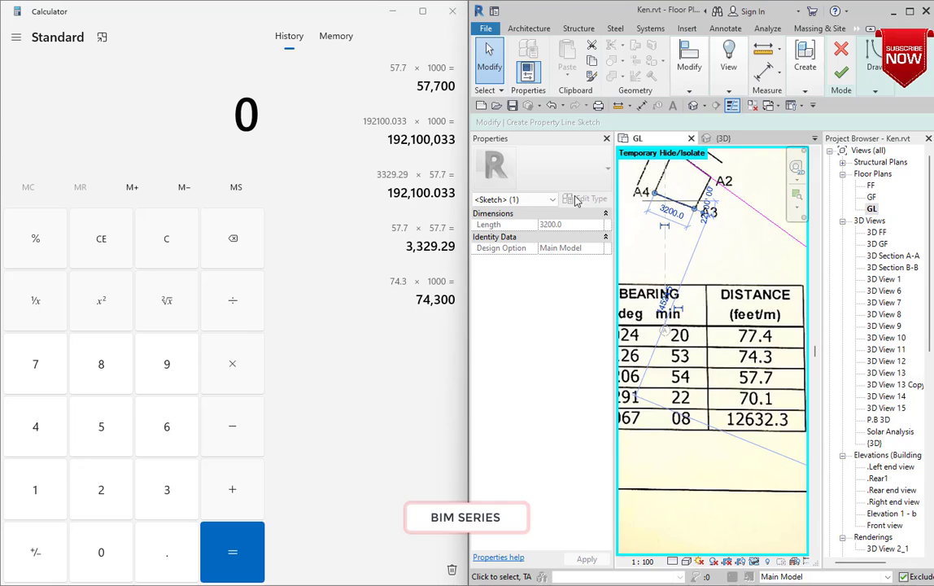
pyautogui.click(666, 214)
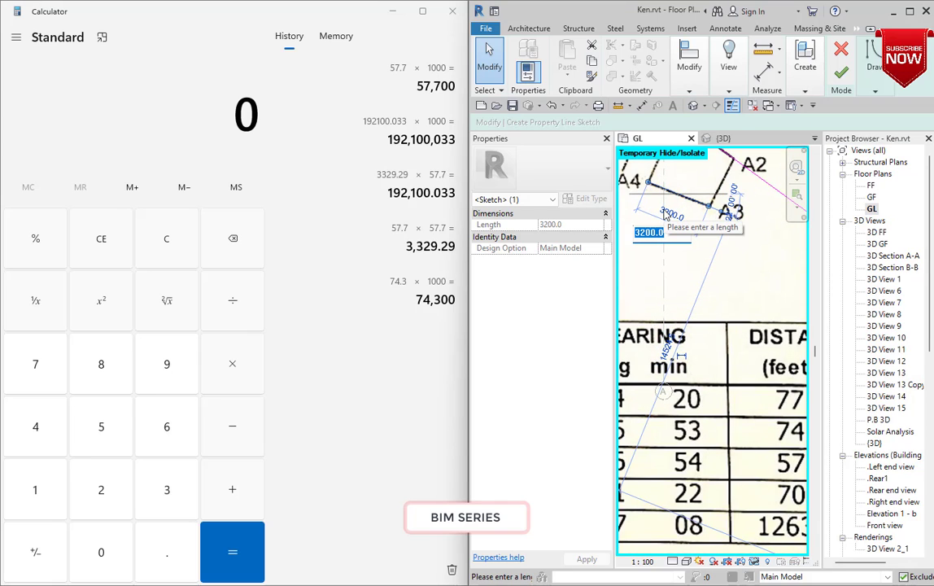
pyautogui.write('70100')
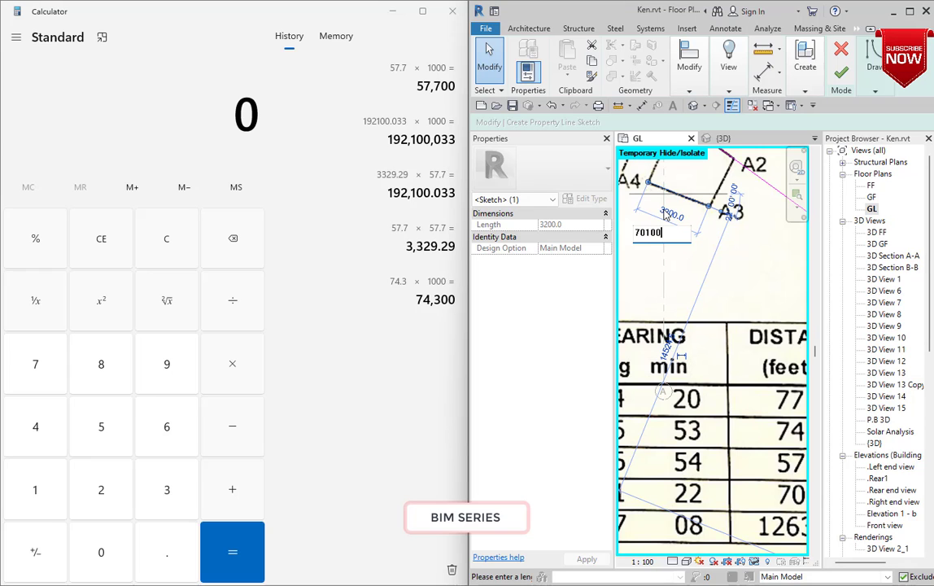
pyautogui.press('Return')
# Move the A3–A4 property line by its A3 end so that it starts at the free end of the A2–A3 line
pyautogui.scroll(-4, 669, 227)
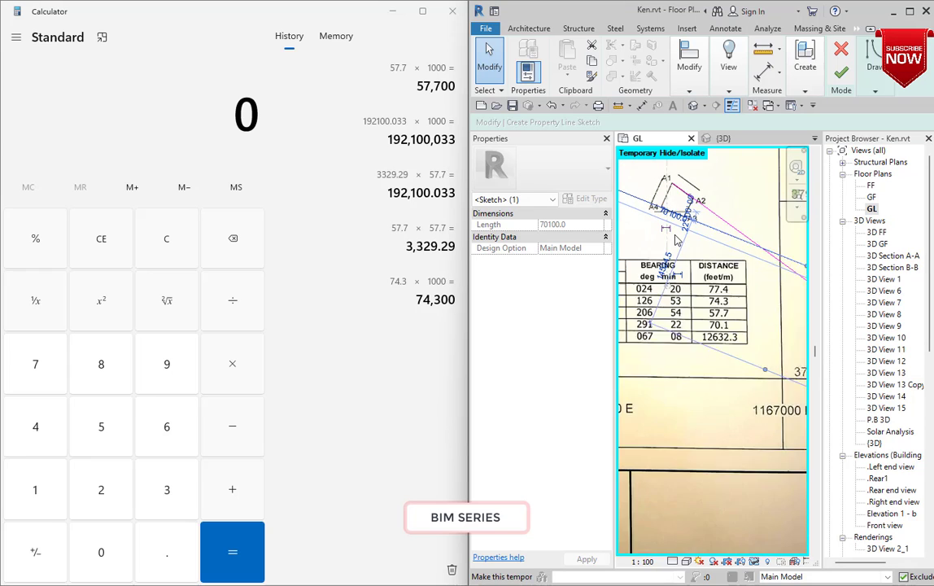
pyautogui.scroll(-3, 671, 243)
pyautogui.scroll(6, 716, 252)
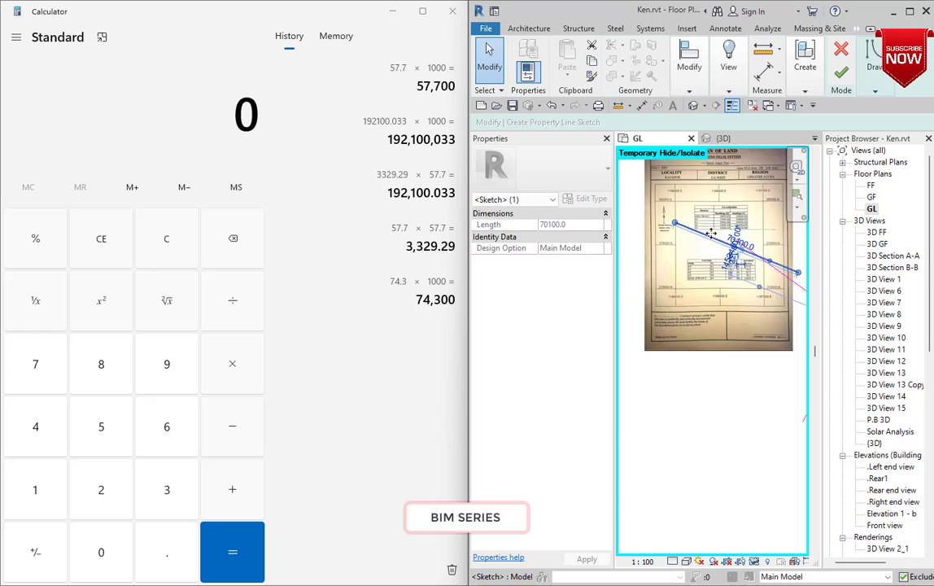
pyautogui.scroll(6, 735, 255)
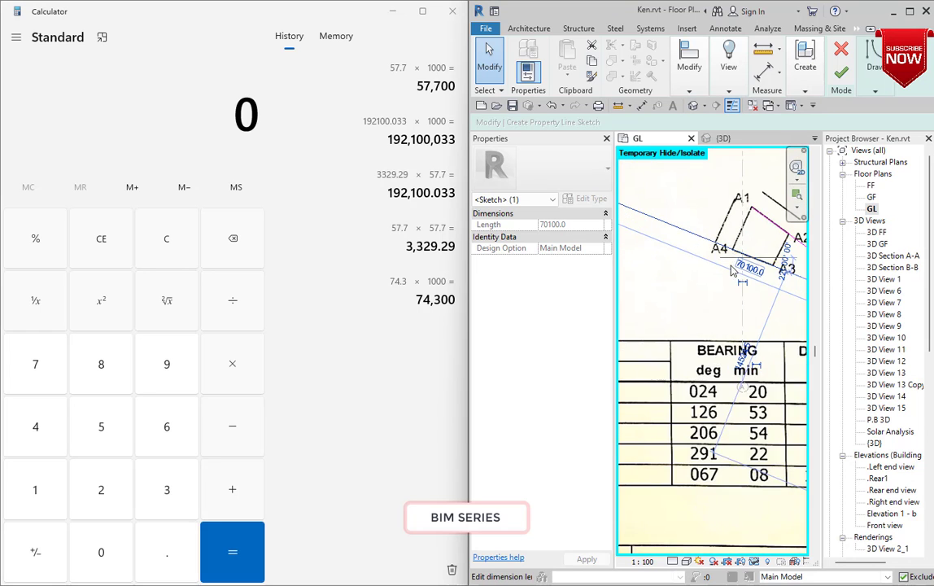
pyautogui.scroll(-5, 757, 239)
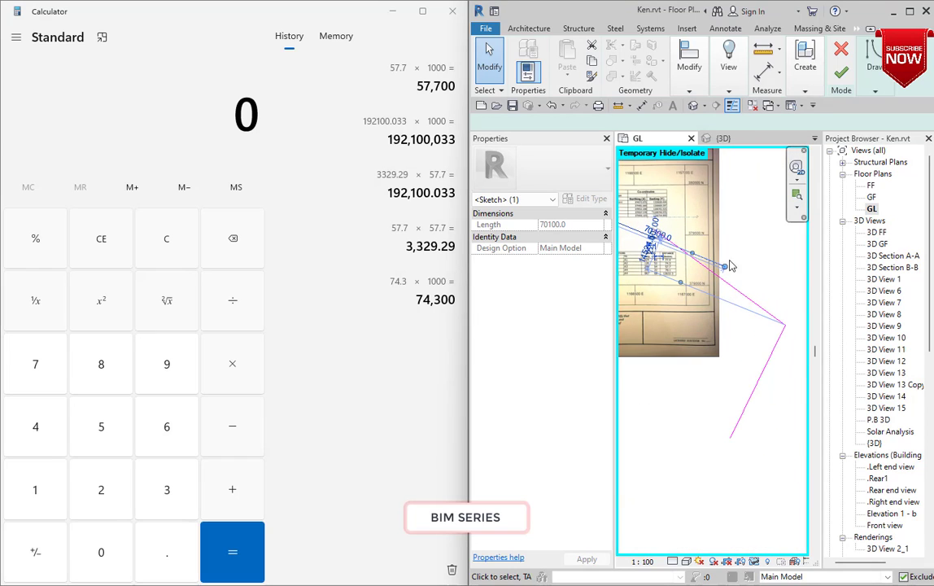
pyautogui.press('Escape')
pyautogui.scroll(2, 720, 261)
pyautogui.click(717, 260)
pyautogui.click(690, 70)
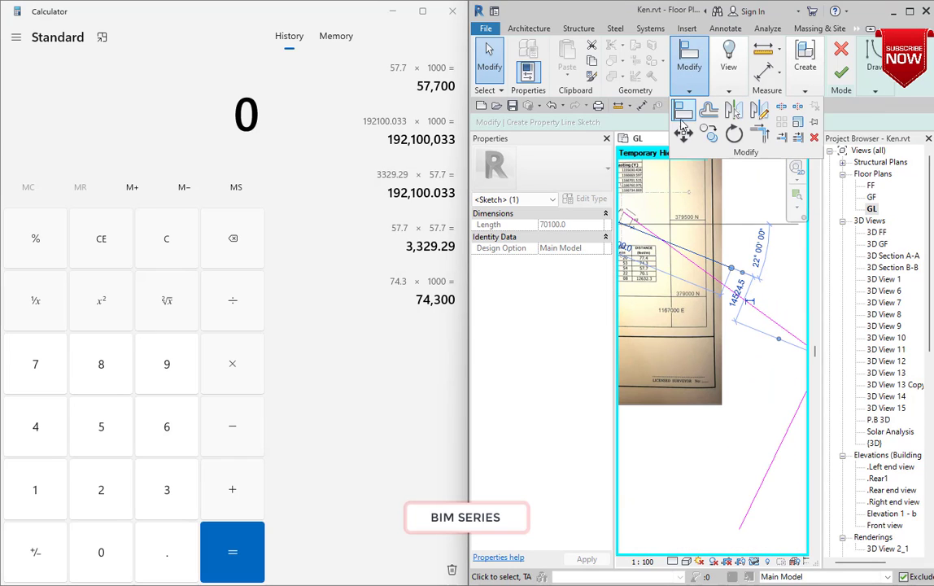
pyautogui.scroll(3, 739, 267)
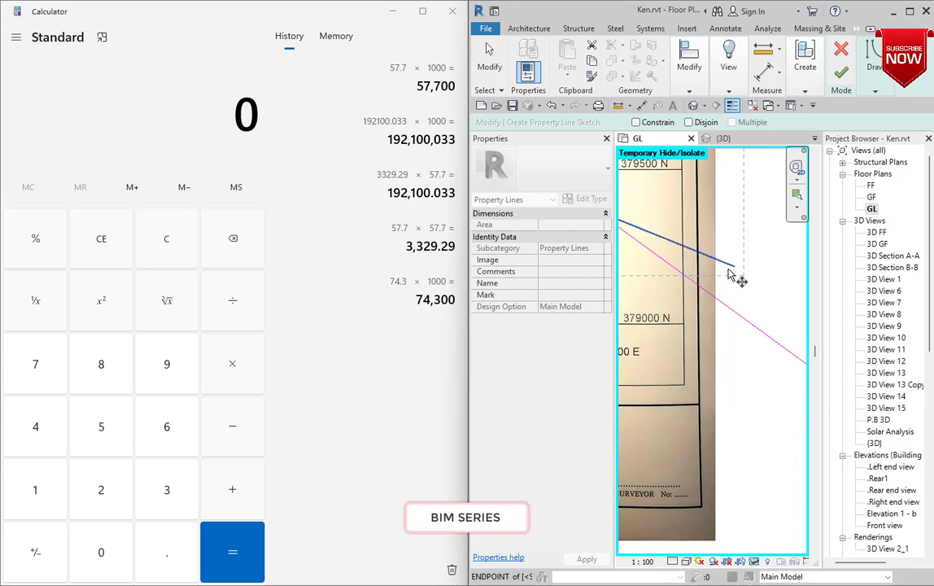
pyautogui.click(734, 267)
pyautogui.scroll(-4, 694, 215)
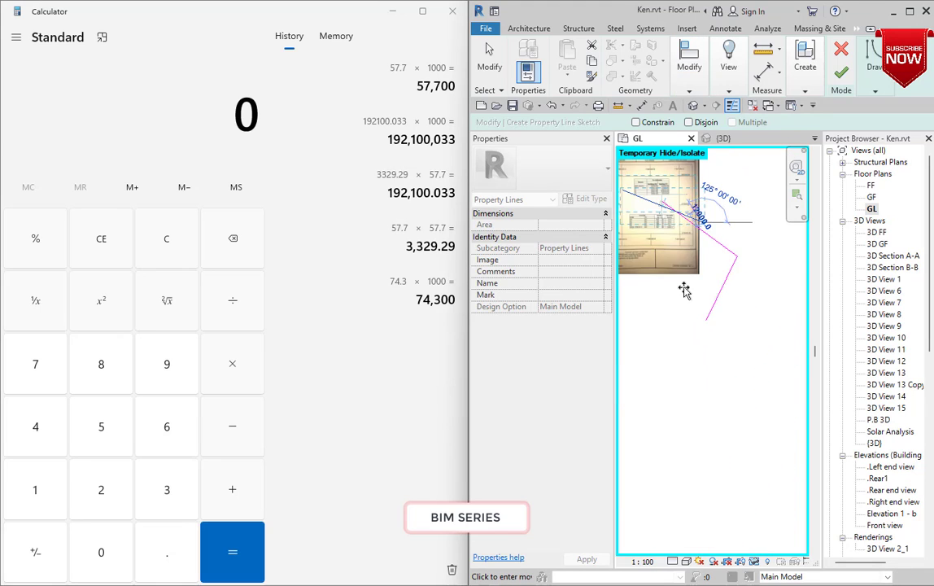
pyautogui.scroll(3, 681, 334)
pyautogui.click(724, 317)
pyautogui.scroll(-3, 733, 317)
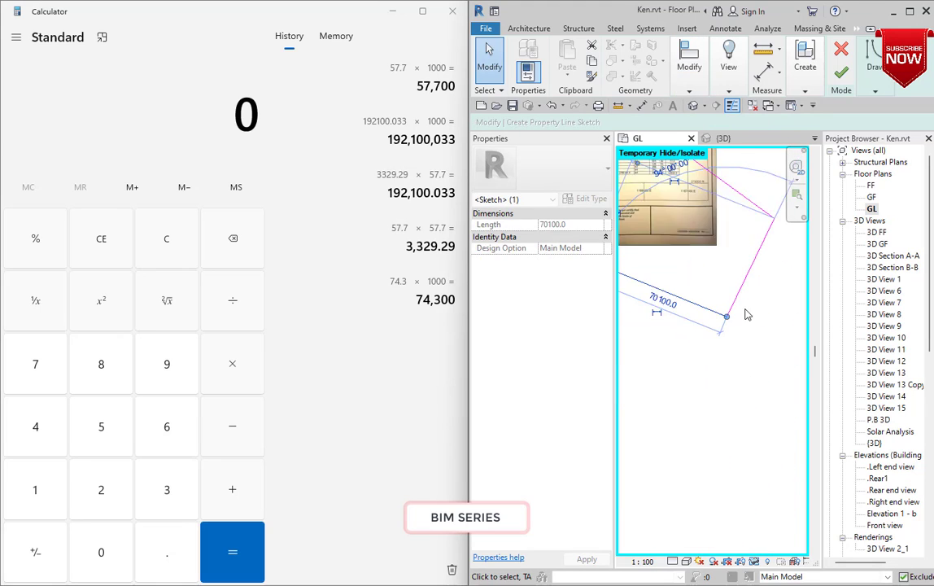
pyautogui.press('Escape')
# Look up the A4–A1 row in the land plan's stations, bearing and distance table
pyautogui.scroll(4, 717, 222)
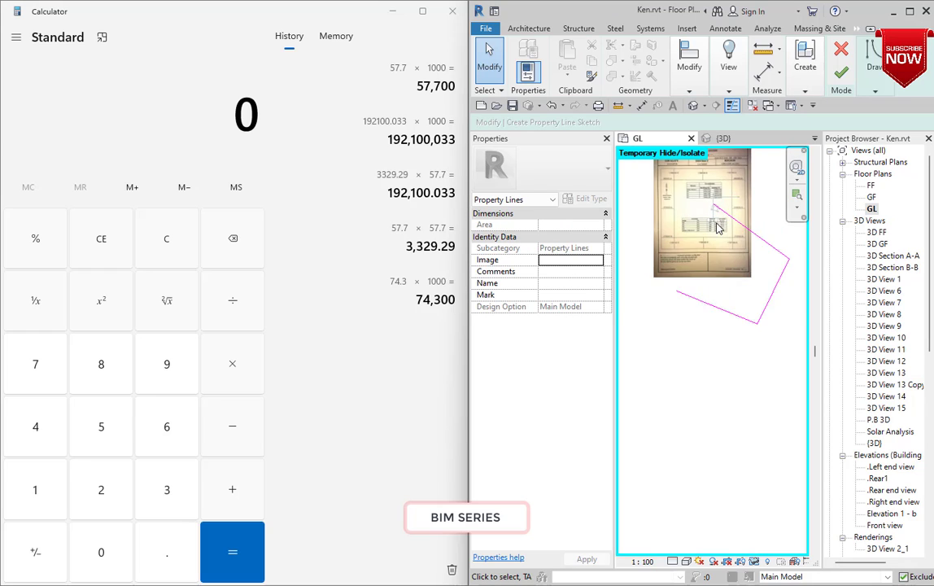
pyautogui.click(687, 82)
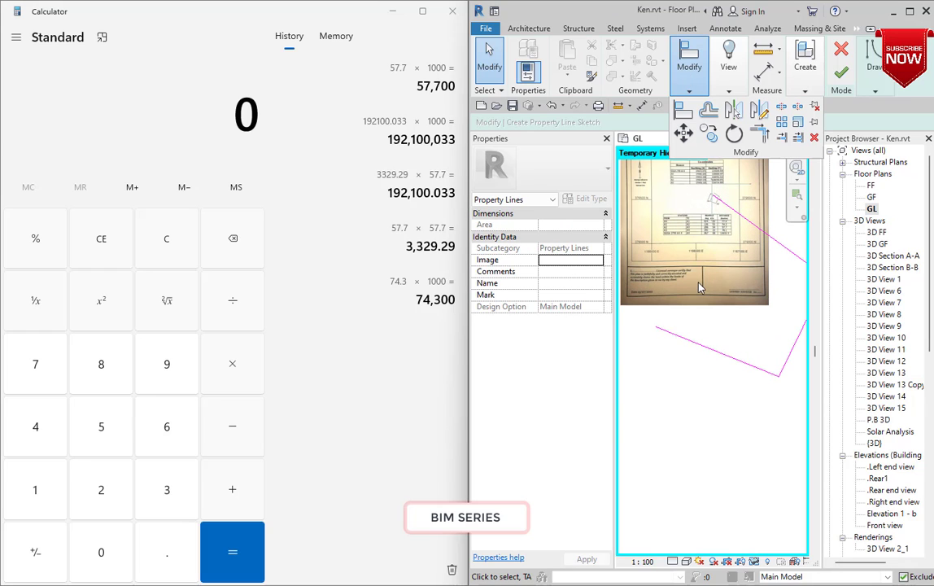
pyautogui.scroll(3, 702, 224)
pyautogui.scroll(2, 701, 227)
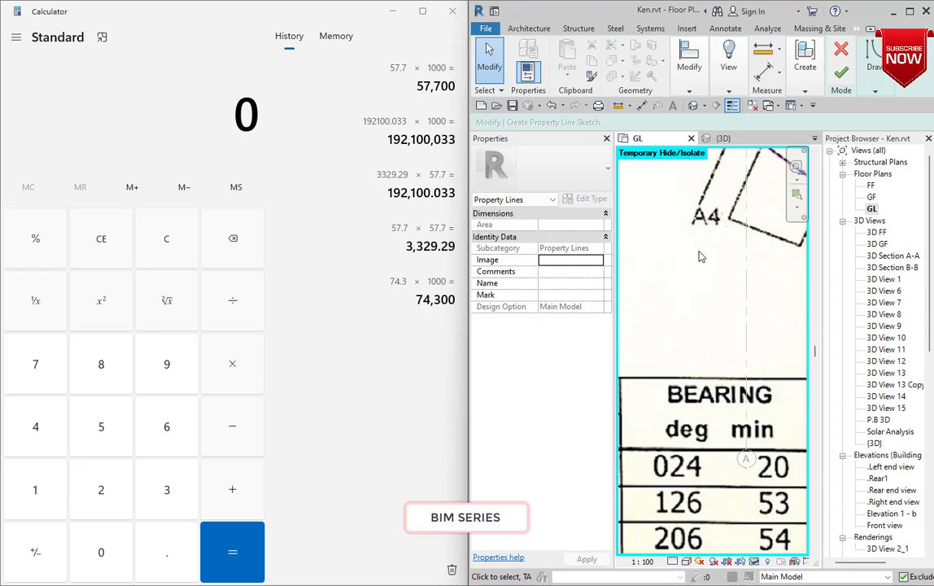
pyautogui.scroll(-5, 688, 269)
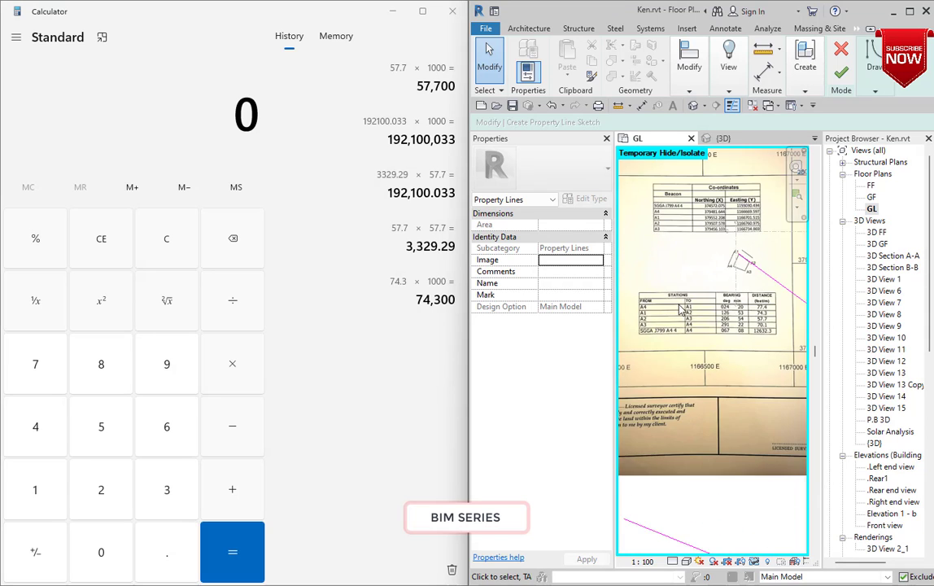
pyautogui.scroll(3, 705, 310)
pyautogui.scroll(-2, 733, 308)
pyautogui.scroll(2, 786, 308)
pyautogui.scroll(2, 786, 307)
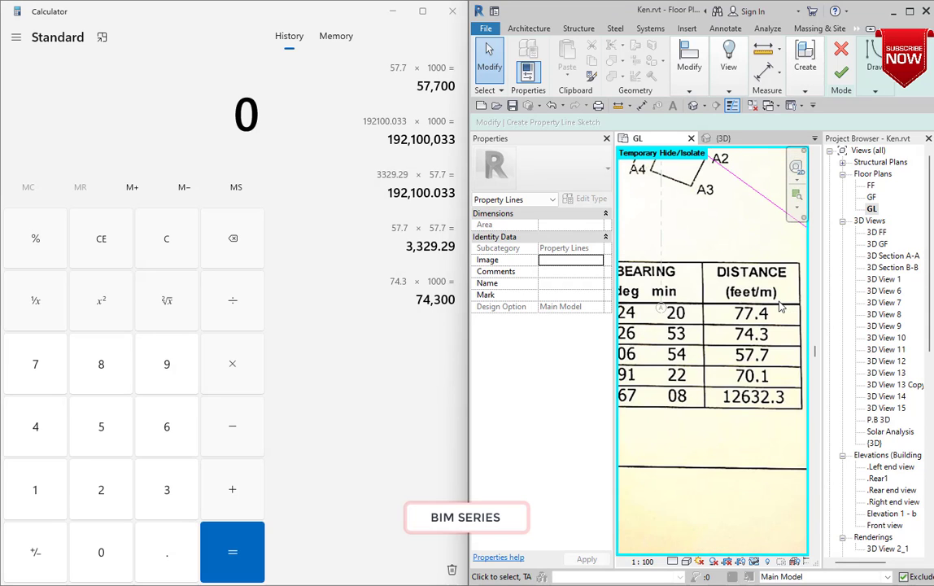
pyautogui.scroll(-1, 735, 314)
pyautogui.scroll(-3, 732, 312)
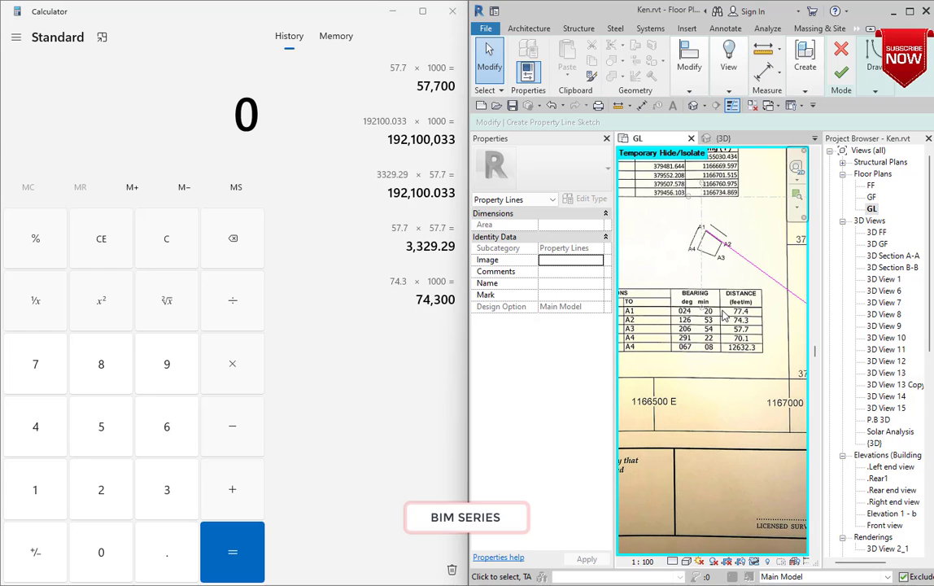
pyautogui.scroll(2, 715, 245)
# Sketch a straight property line about 3500 mm long from corner A1 to corner A4 on the land plan
pyautogui.click(688, 52)
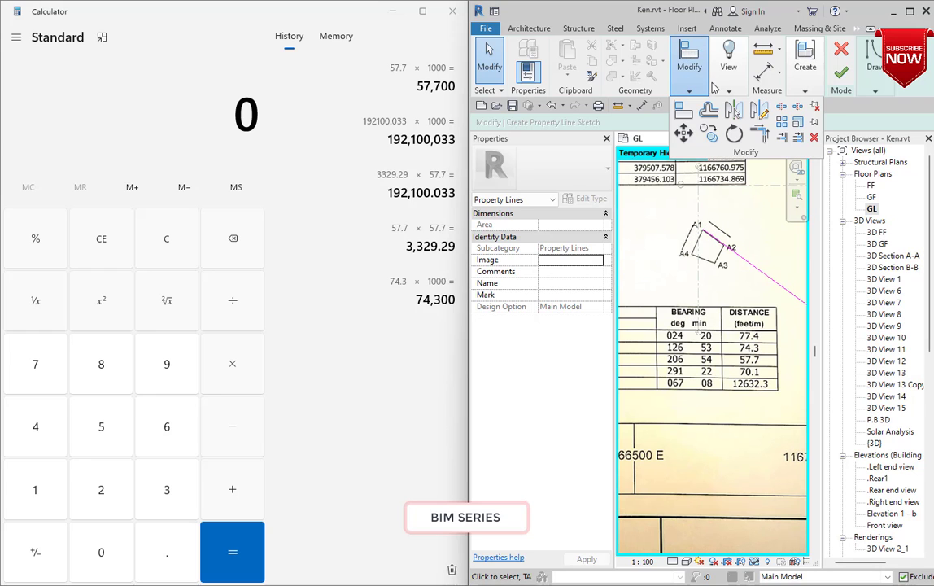
pyautogui.moveTo(896, 83)
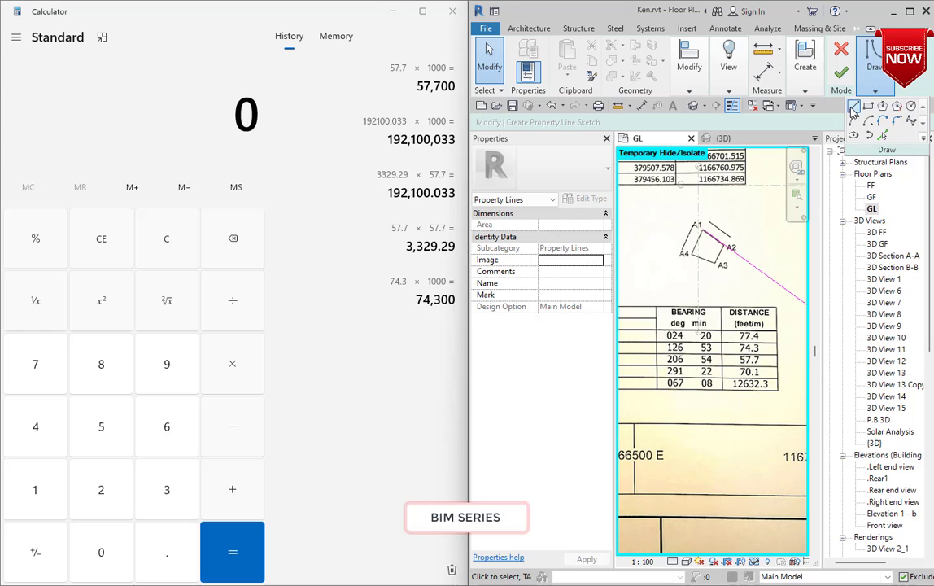
pyautogui.click(854, 108)
pyautogui.scroll(5, 713, 209)
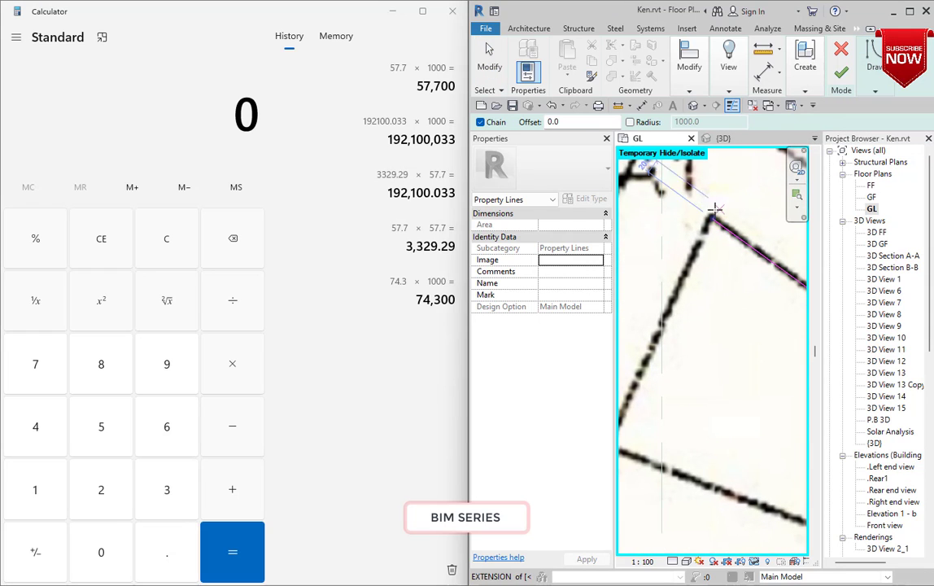
pyautogui.click(711, 216)
pyautogui.scroll(-1, 733, 186)
pyautogui.scroll(3, 631, 407)
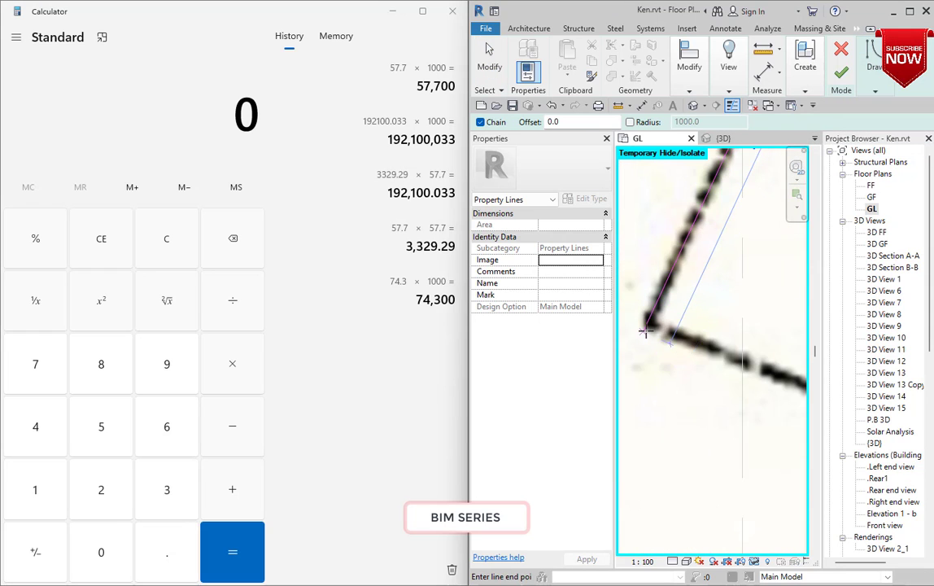
pyautogui.click(644, 326)
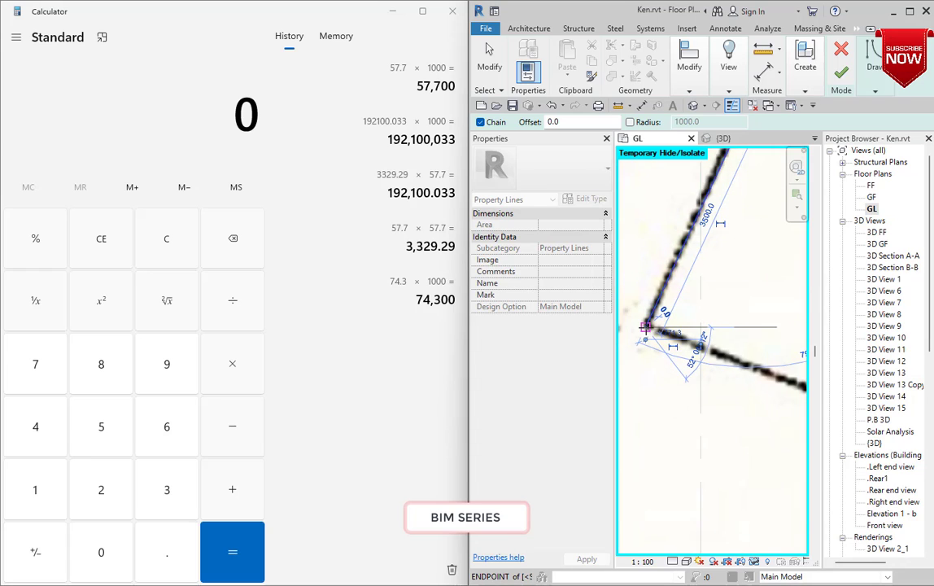
pyautogui.scroll(-3, 644, 327)
pyautogui.press('Escape')
pyautogui.press('Escape')
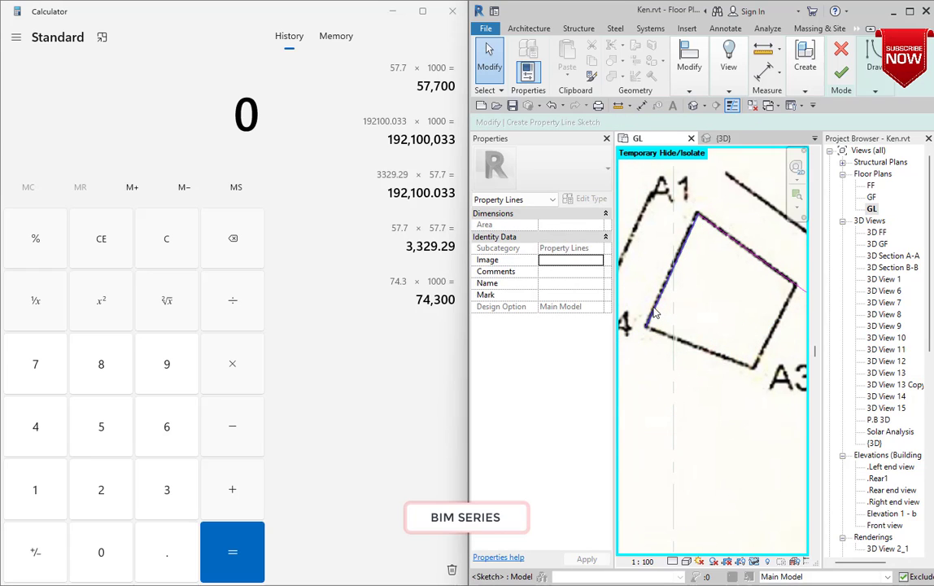
# Set the length of the A4–A1 property line to 77400 mm, matching its distance in the table
pyautogui.click(655, 314)
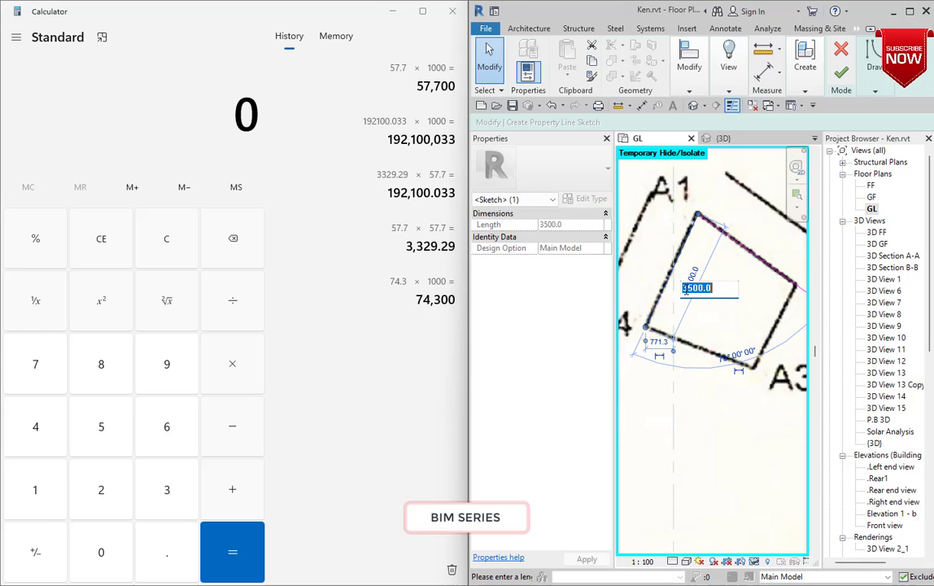
pyautogui.scroll(-4, 686, 289)
pyautogui.scroll(2, 708, 398)
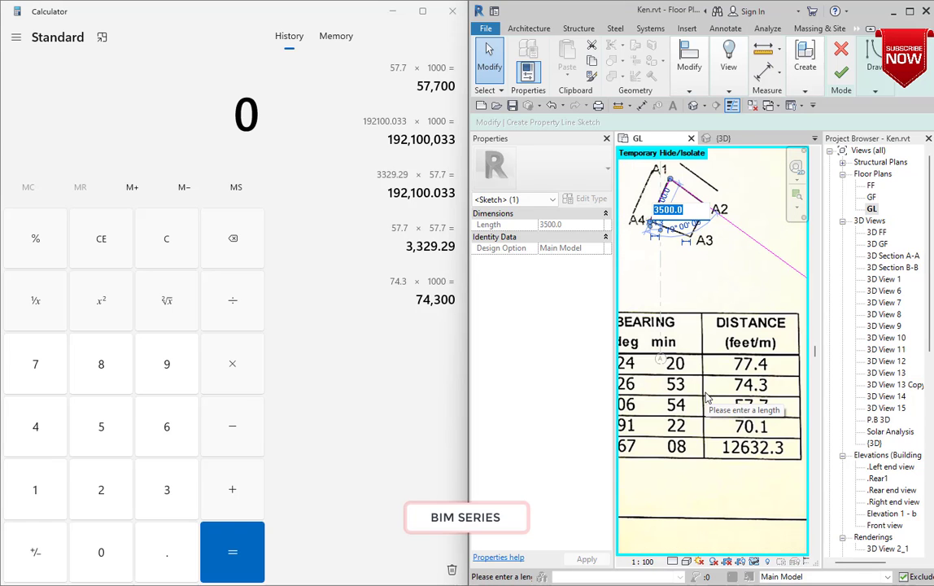
pyautogui.write('77400')
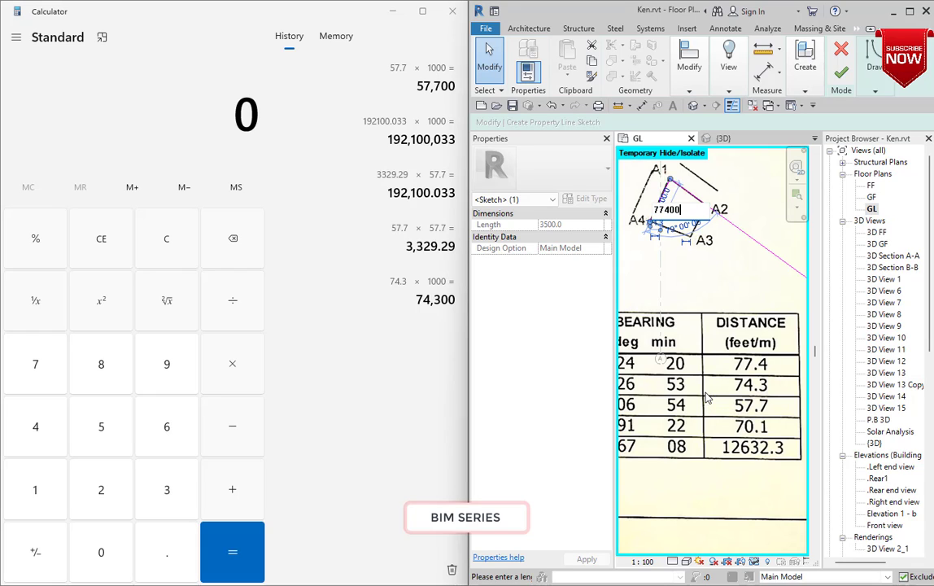
pyautogui.press('Return')
# Examine both ends of the A4–A1 line and how its far end meets the A3–A4 line
pyautogui.scroll(-4, 713, 412)
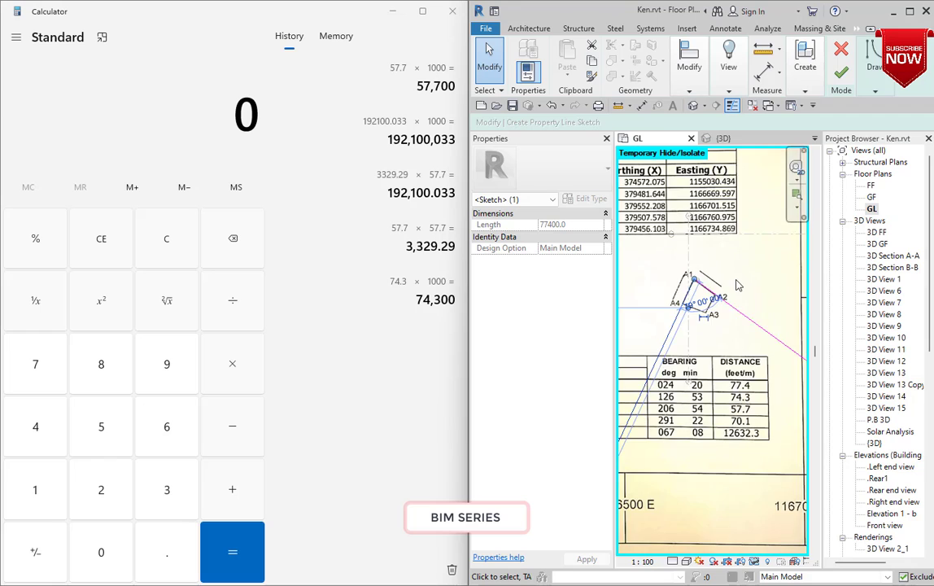
pyautogui.scroll(1, 674, 424)
pyautogui.scroll(2, 674, 424)
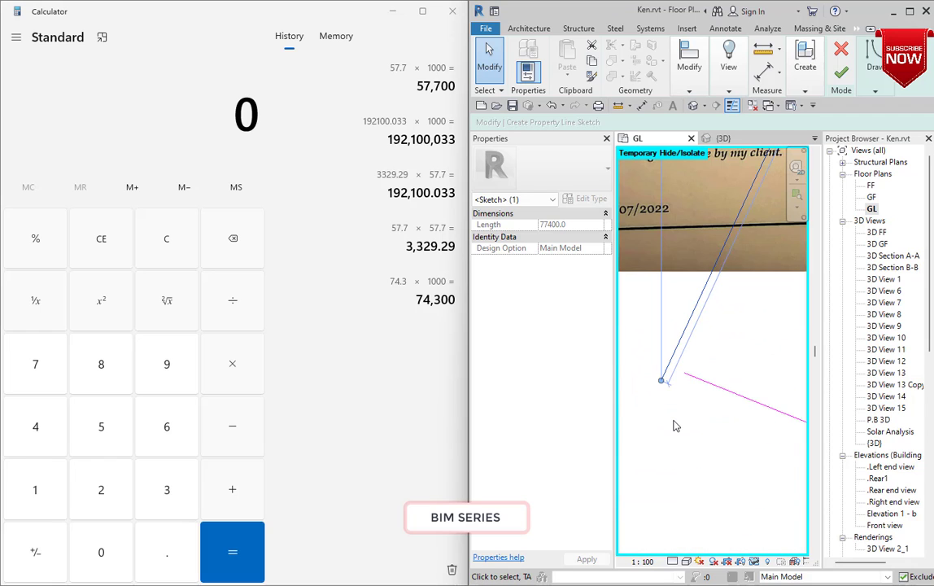
pyautogui.click(674, 424)
pyautogui.scroll(-3, 674, 424)
pyautogui.scroll(5, 708, 262)
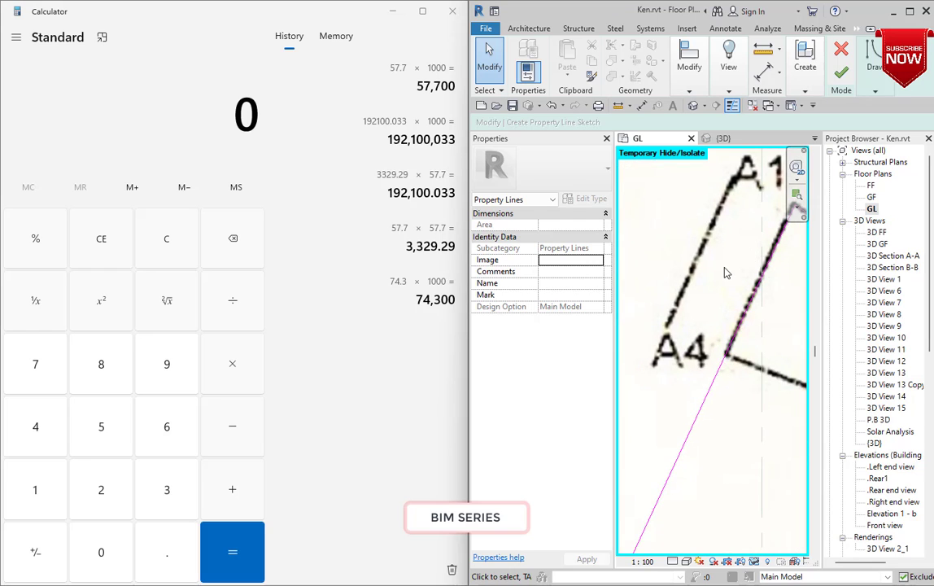
pyautogui.scroll(-5, 726, 274)
pyautogui.scroll(3, 692, 403)
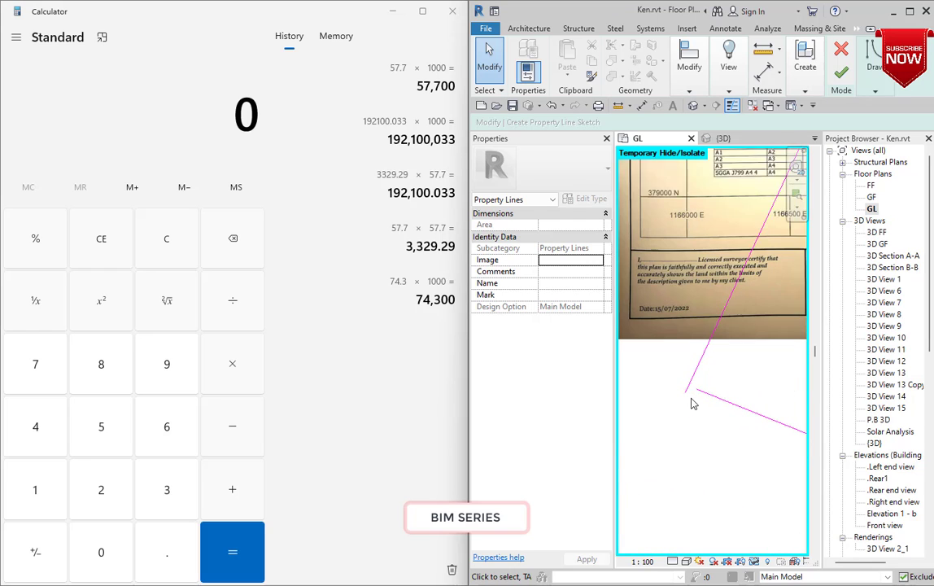
# Move the A4–A1 property line by its far end onto the free end of the A3–A4 line
pyautogui.scroll(1, 688, 397)
pyautogui.click(682, 390)
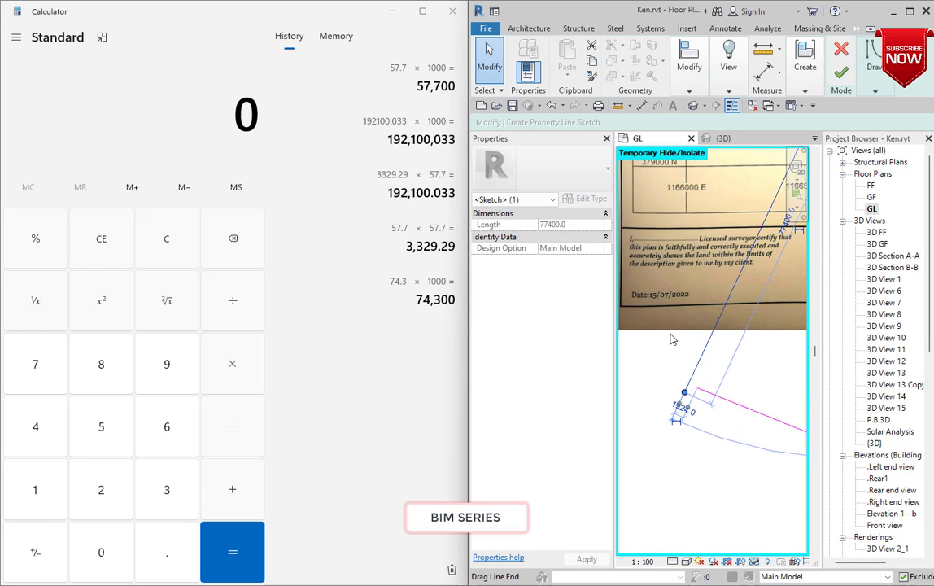
pyautogui.click(689, 65)
pyautogui.click(684, 134)
pyautogui.scroll(2, 675, 411)
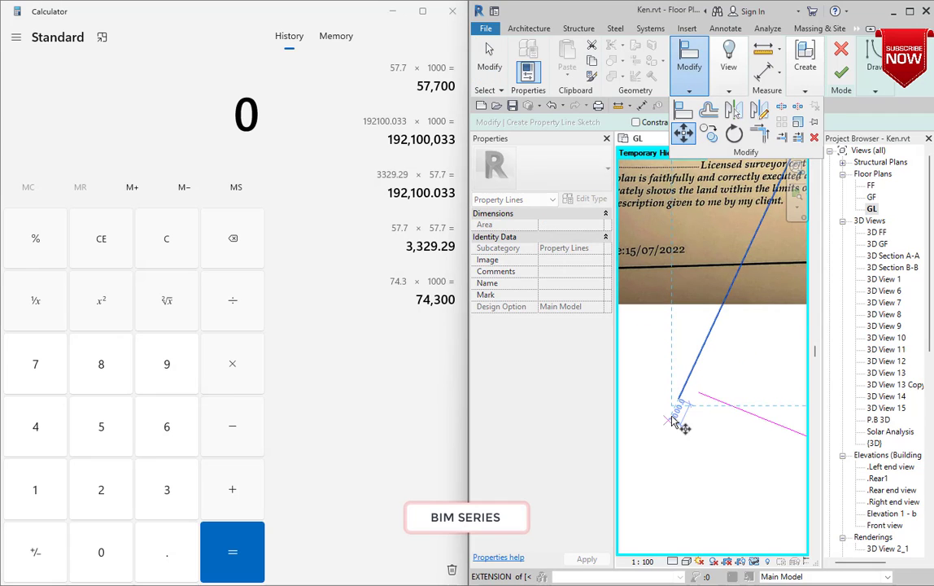
pyautogui.click(681, 403)
pyautogui.scroll(1, 696, 393)
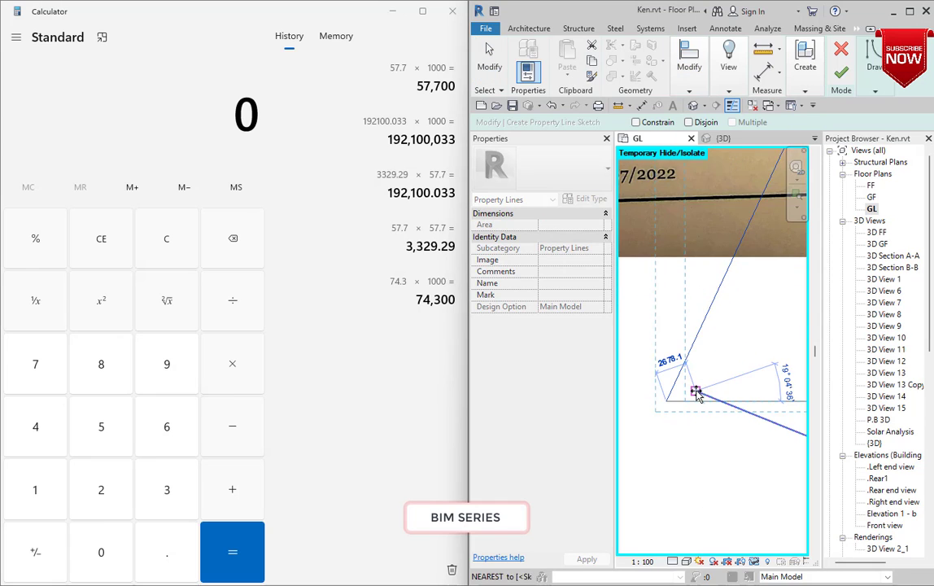
pyautogui.click(696, 394)
# Move the A4–A1 property line about 2000 mm sideways onto the A1–A4 edge of the small plot drawn on the land plan
pyautogui.scroll(-4, 667, 390)
pyautogui.scroll(3, 727, 275)
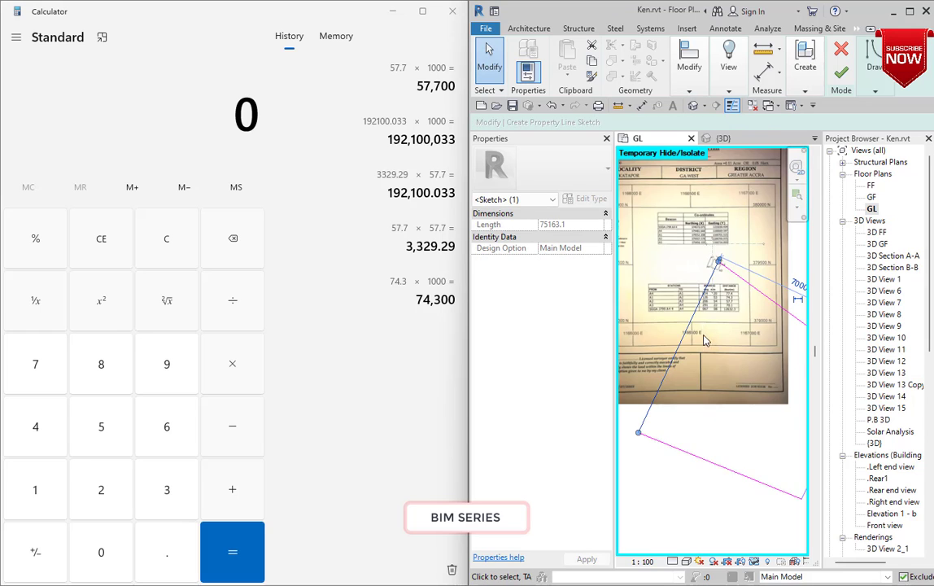
pyautogui.scroll(4, 727, 275)
pyautogui.scroll(-3, 713, 350)
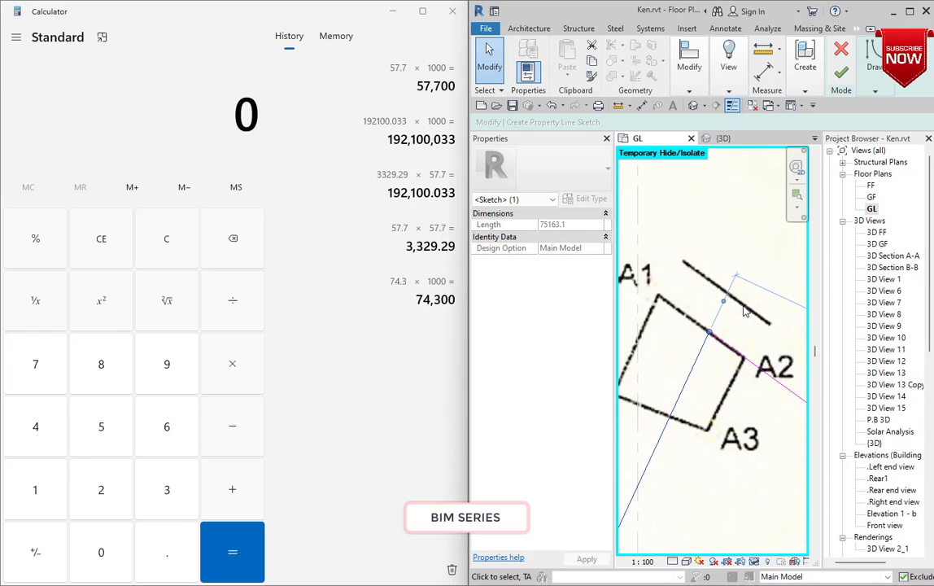
pyautogui.scroll(1, 708, 324)
pyautogui.click(688, 81)
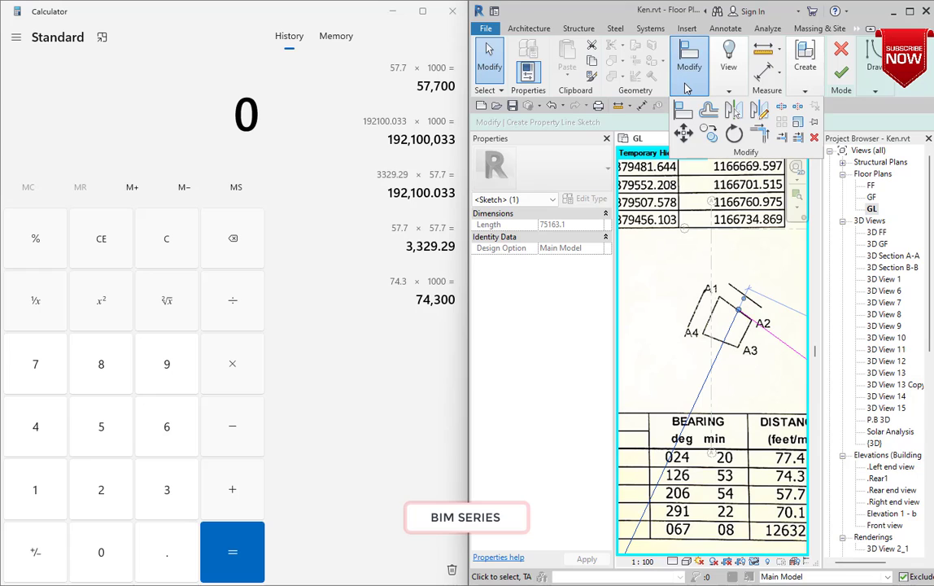
pyautogui.scroll(3, 746, 324)
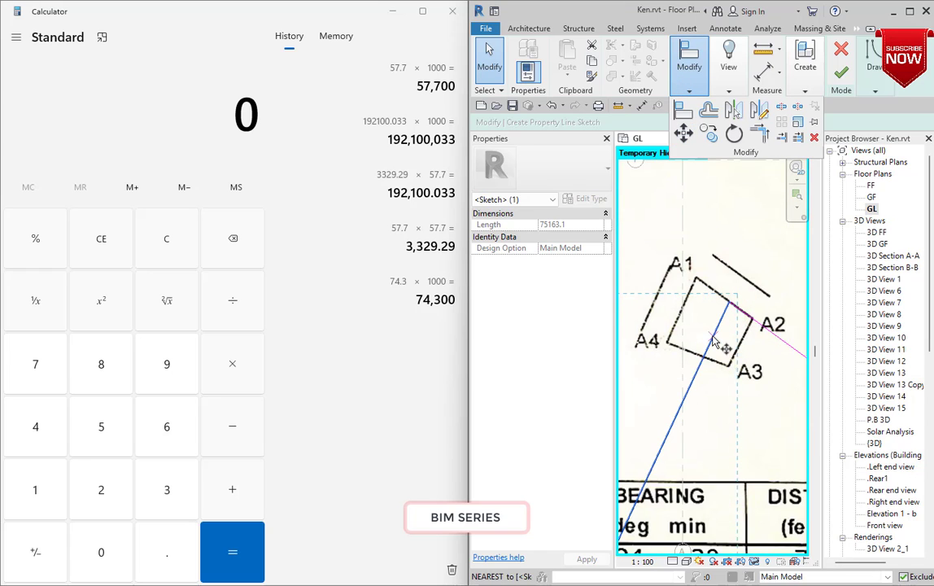
pyautogui.click(713, 333)
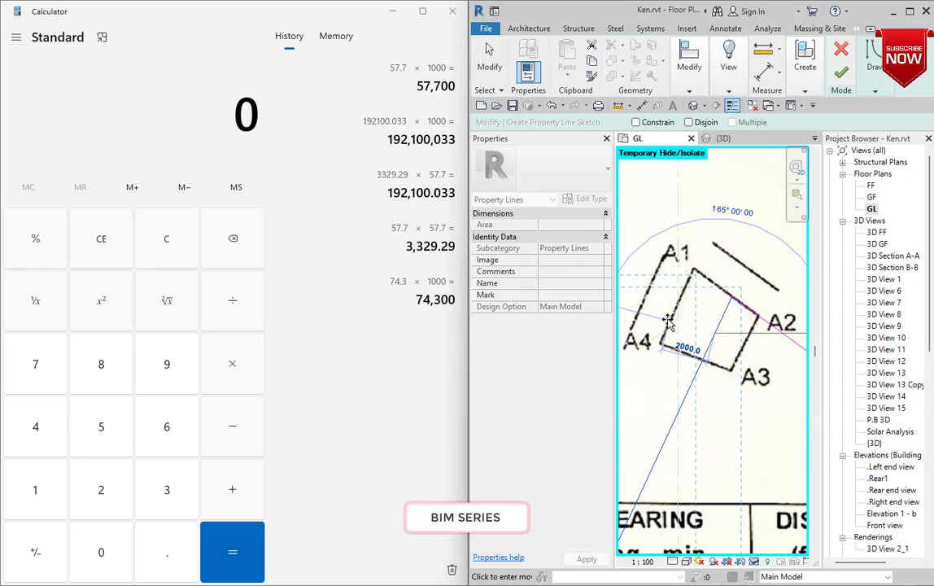
pyautogui.scroll(2, 670, 317)
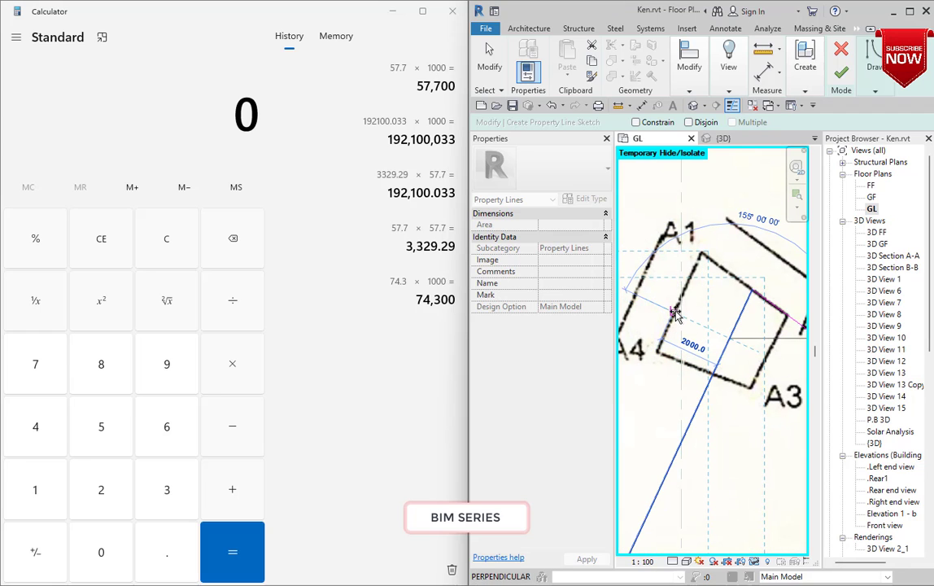
pyautogui.click(675, 313)
pyautogui.scroll(-4, 700, 300)
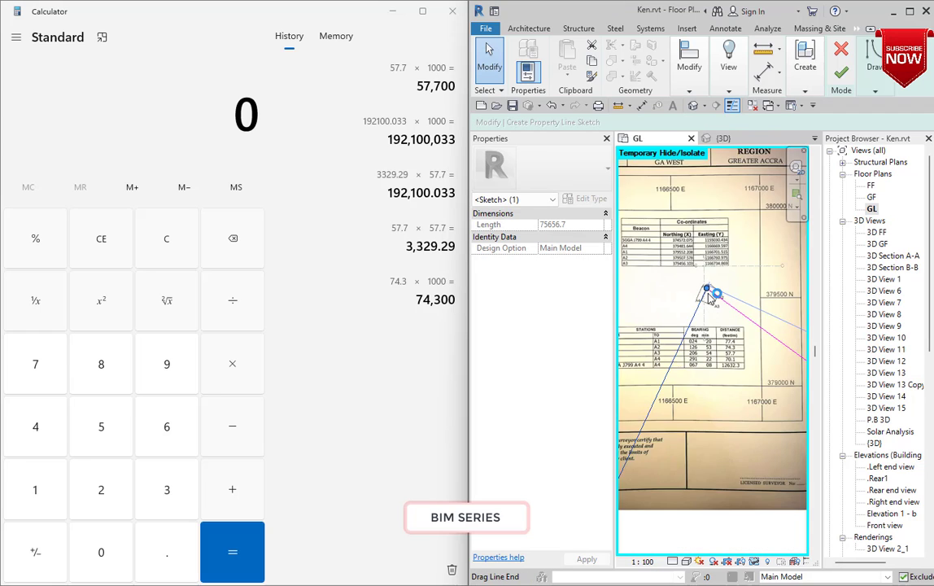
pyautogui.scroll(-3, 710, 297)
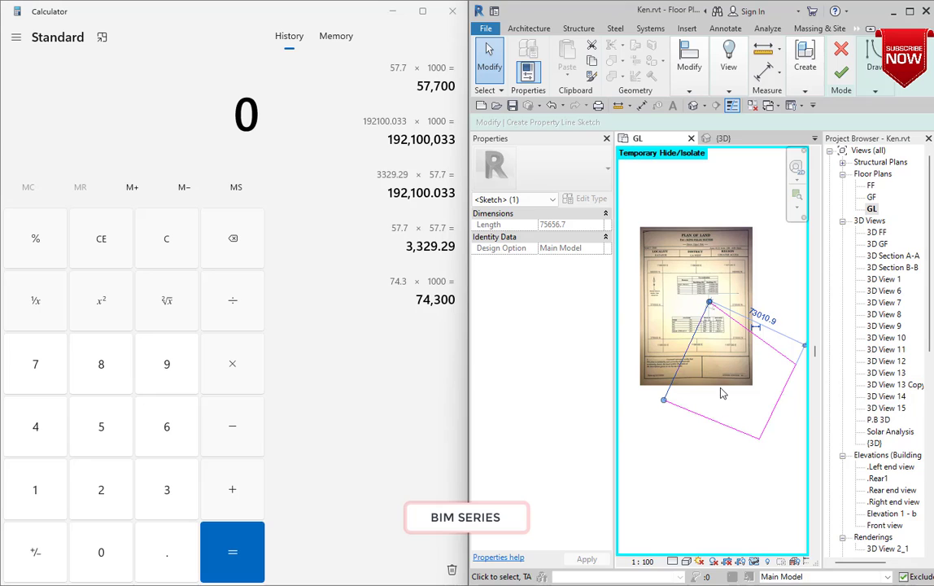
pyautogui.press('Escape')
# Check the corners at A1 and A2 on the land plan and finish the property line sketch
pyautogui.scroll(5, 698, 241)
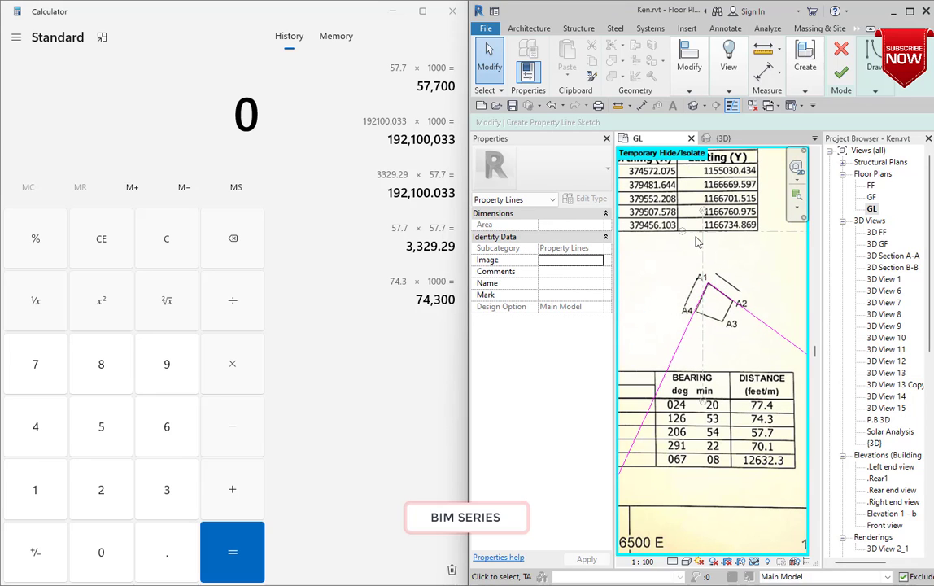
pyautogui.click(879, 85)
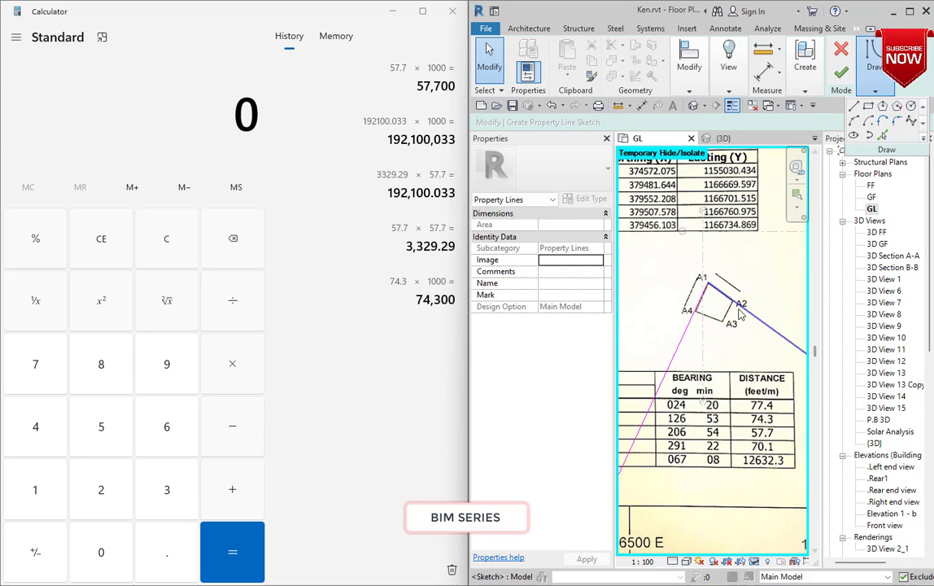
pyautogui.scroll(-2, 684, 261)
pyautogui.scroll(4, 700, 265)
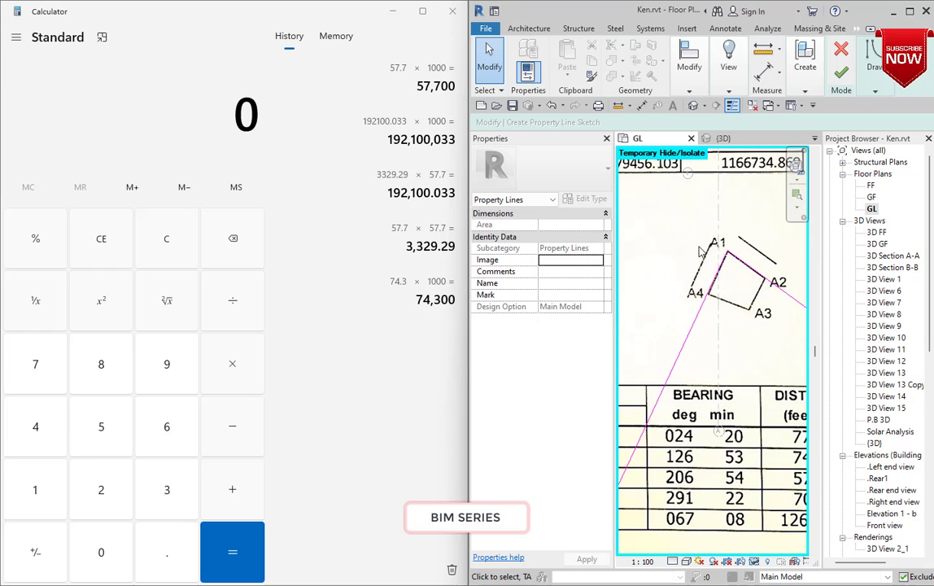
pyautogui.scroll(1, 708, 255)
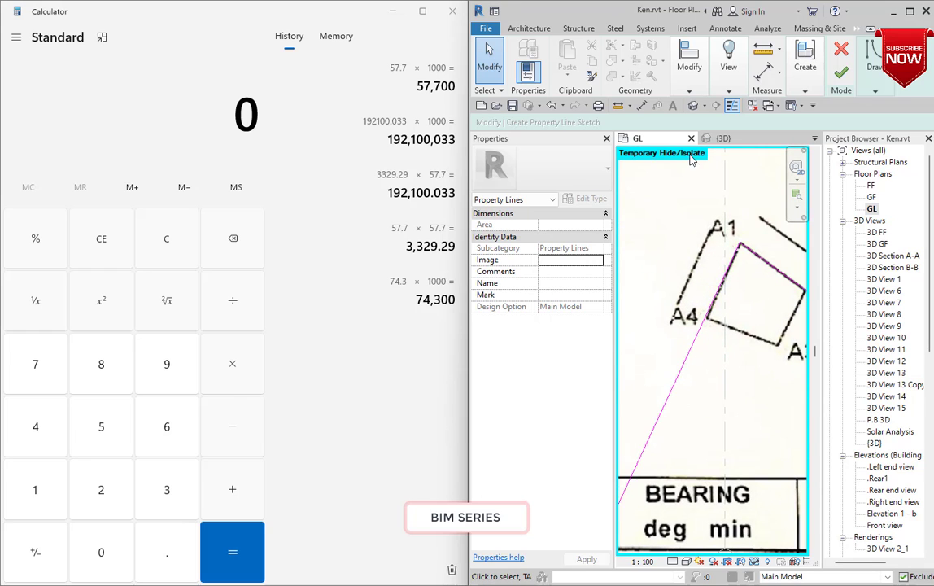
pyautogui.scroll(-4, 710, 248)
pyautogui.scroll(-4, 709, 247)
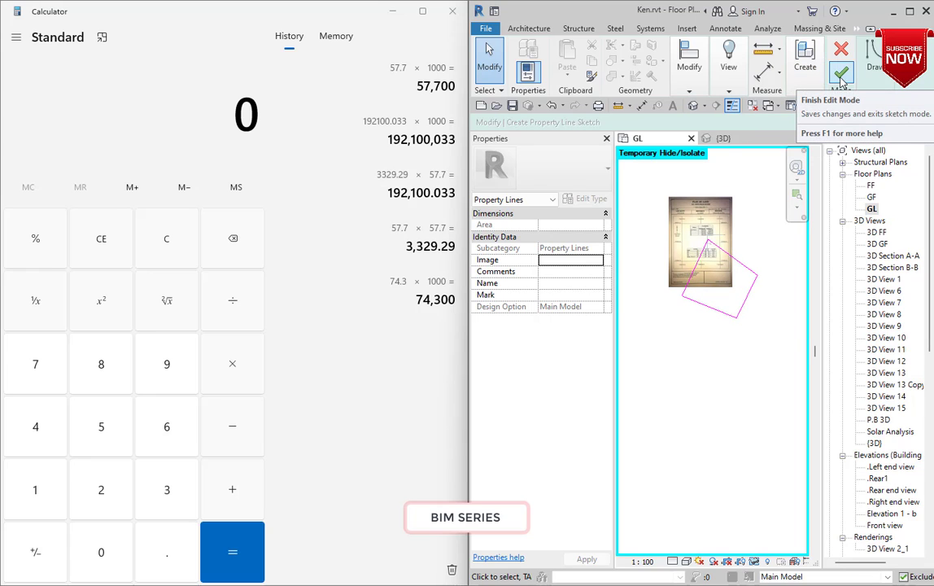
pyautogui.click(842, 77)
# Maximize the modelling window so the GL plan fills the screen
pyautogui.scroll(2, 708, 242)
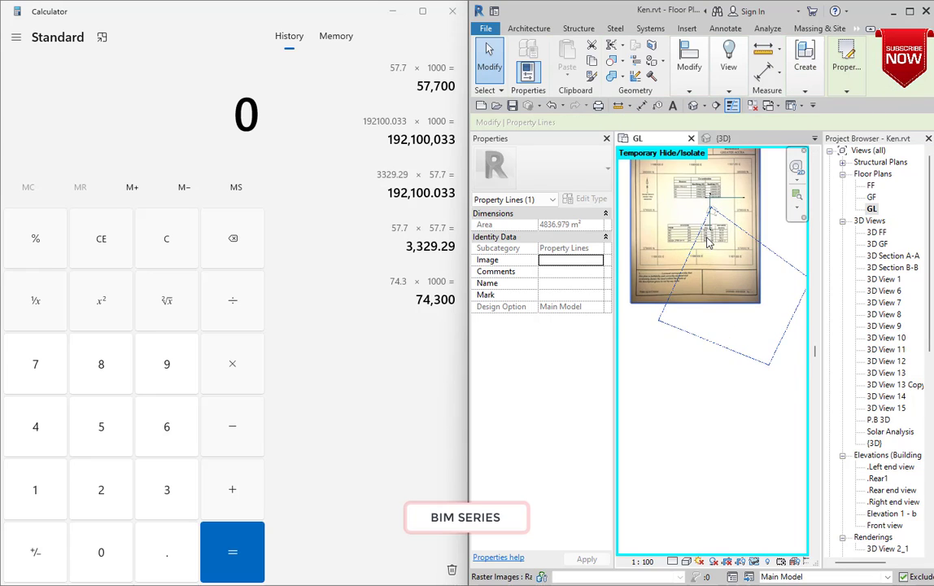
pyautogui.scroll(-2, 708, 244)
pyautogui.scroll(3, 707, 264)
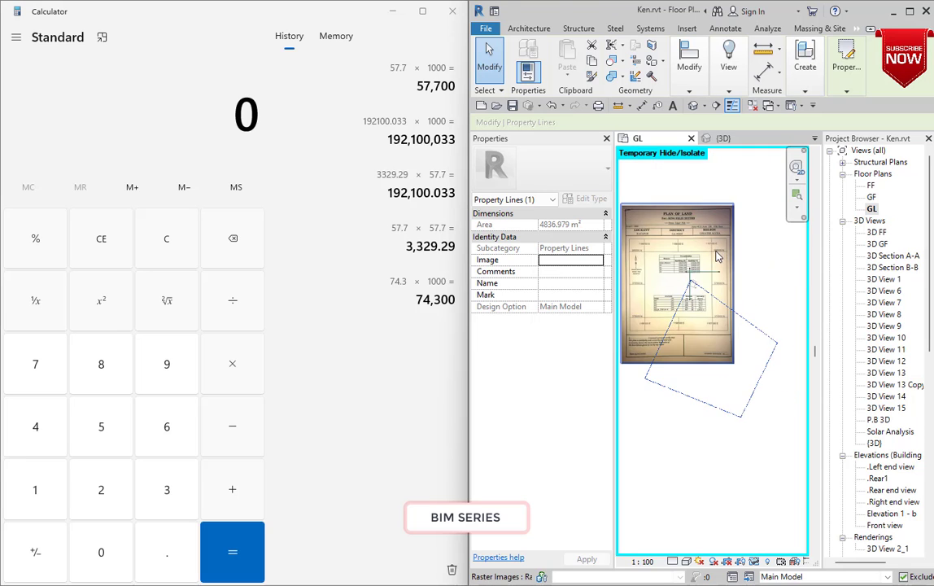
pyautogui.scroll(-2, 718, 257)
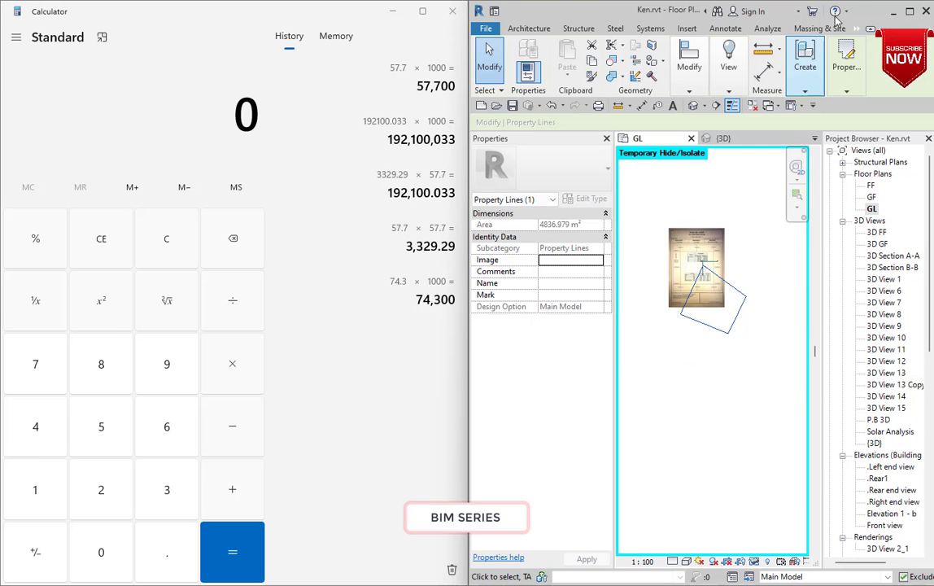
pyautogui.click(911, 10)
pyautogui.scroll(-2, 498, 309)
pyautogui.scroll(3, 488, 309)
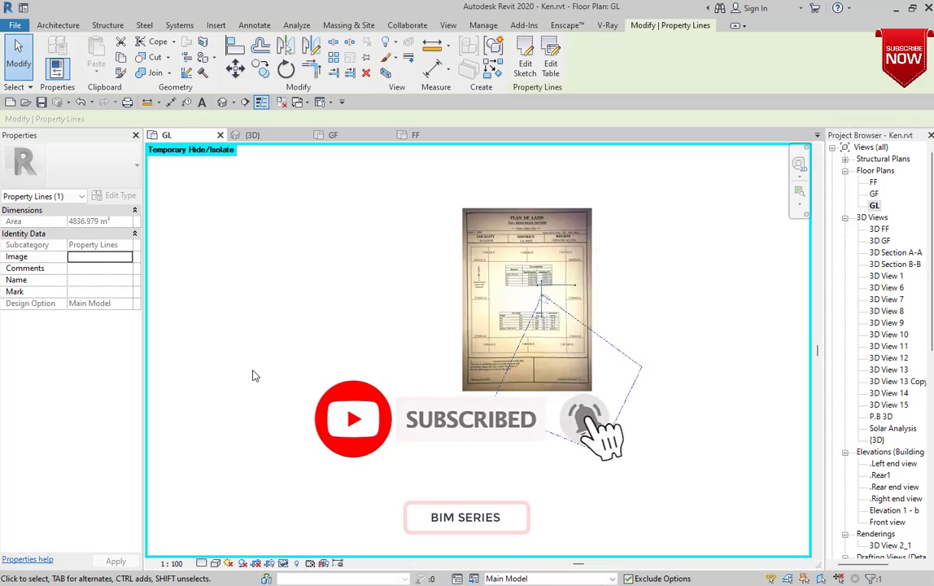
# Examine the finished property line against the land plan's A1–A4 plot and its bearing and distance table, and deselect it
pyautogui.scroll(3, 417, 308)
pyautogui.scroll(-2, 488, 318)
pyautogui.scroll(4, 584, 334)
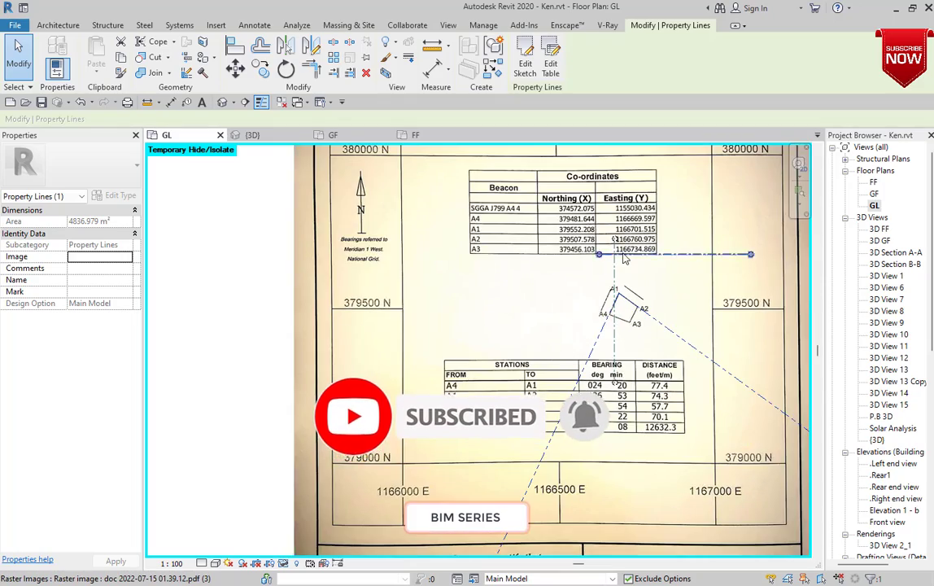
pyautogui.scroll(2, 625, 259)
pyautogui.scroll(-3, 570, 277)
pyautogui.scroll(4, 543, 295)
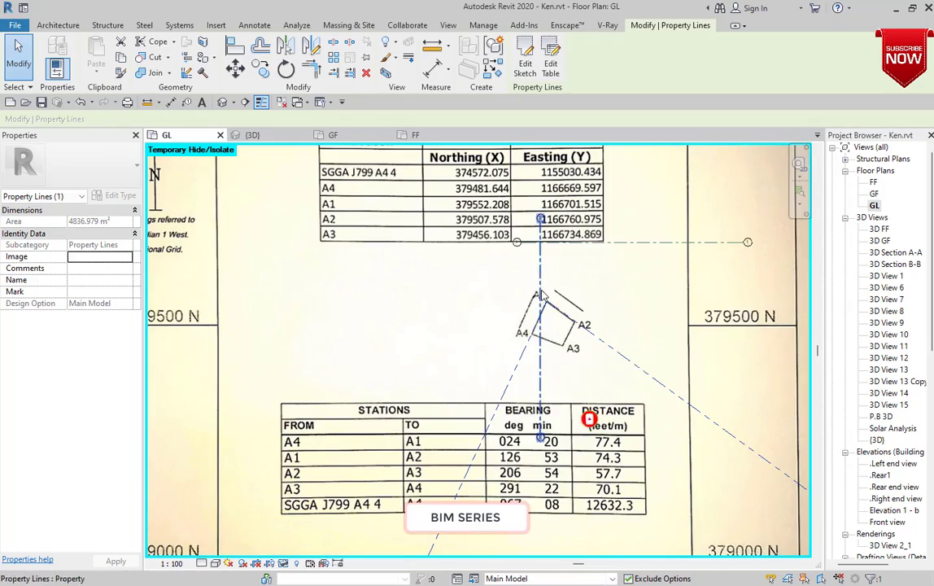
pyautogui.scroll(-4, 525, 324)
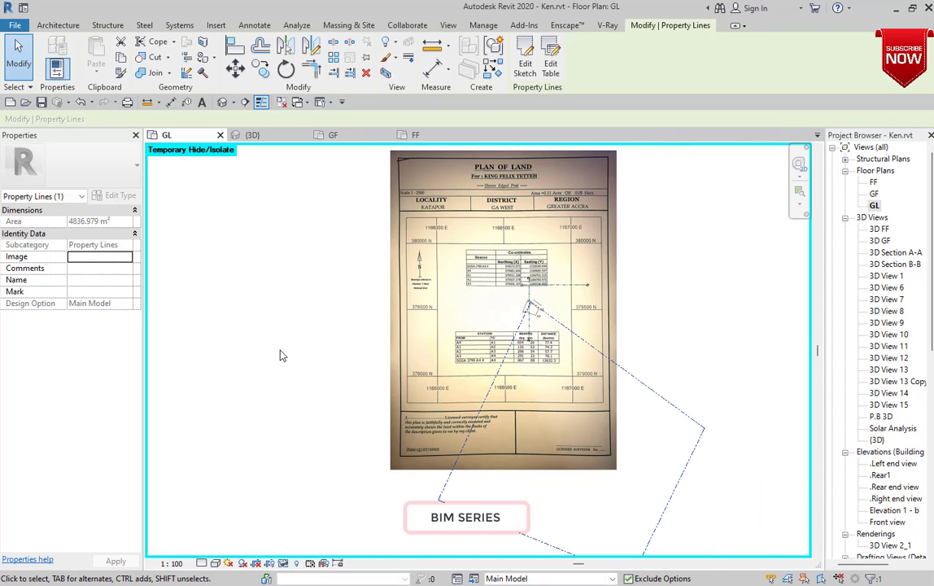
pyautogui.click(282, 355)
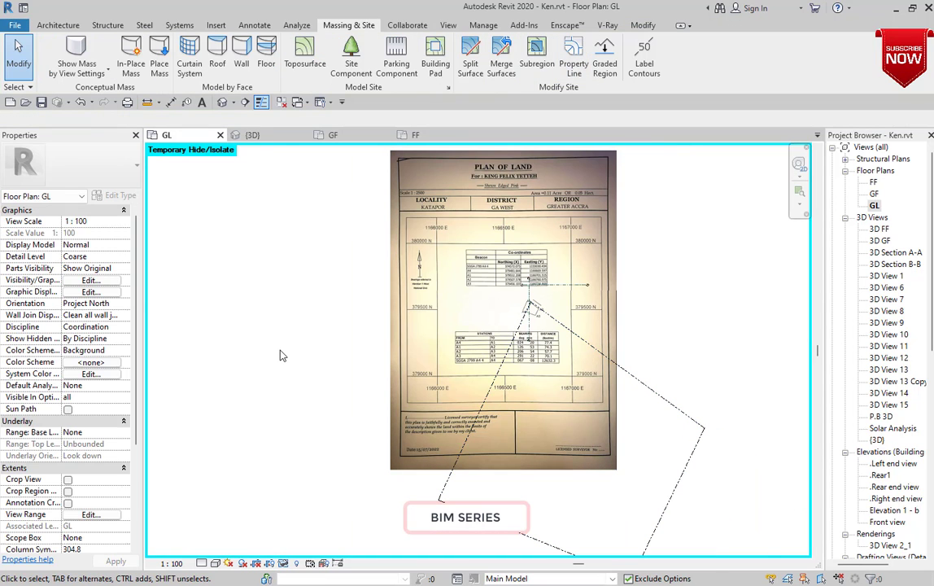
# Draw a Thin Lines detail line tracing the plan's short stroke beside the plot edge from A1 to A4
pyautogui.click(242, 29)
pyautogui.click(220, 28)
pyautogui.click(245, 27)
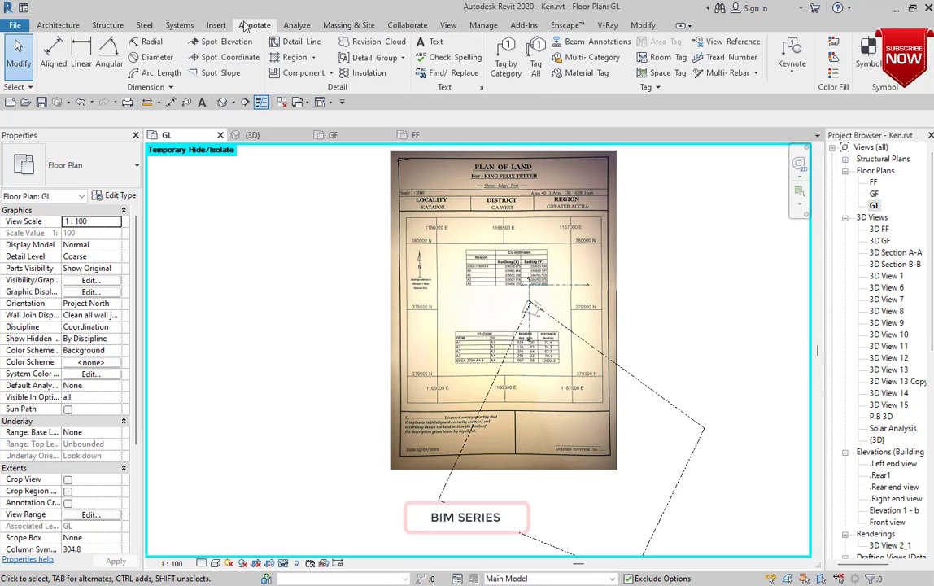
pyautogui.click(293, 41)
pyautogui.scroll(6, 525, 303)
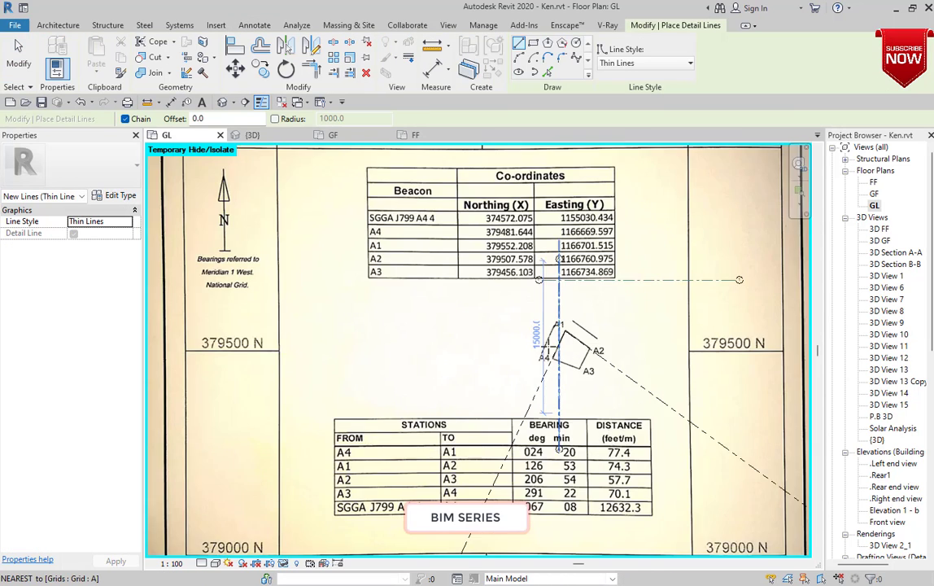
pyautogui.scroll(2, 555, 301)
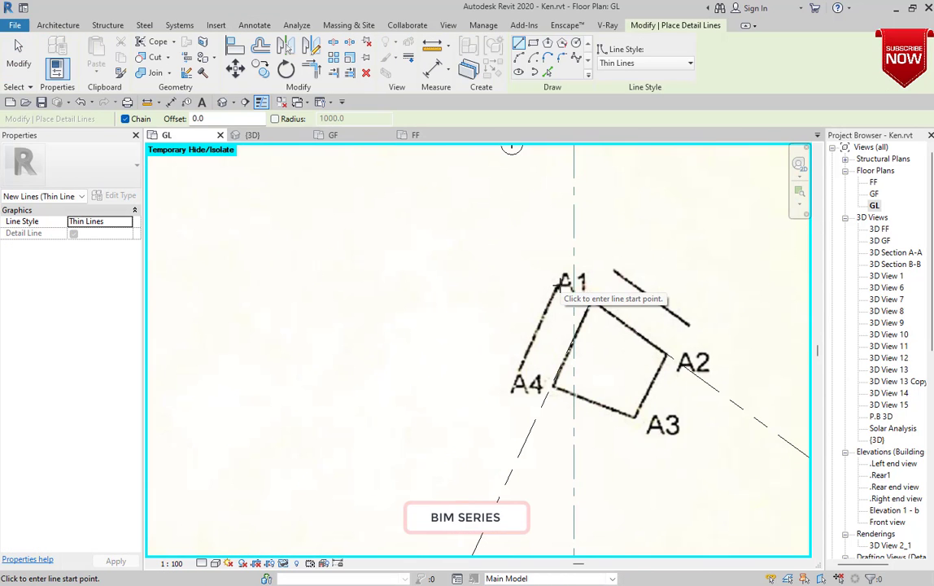
pyautogui.click(557, 282)
pyautogui.scroll(-2, 428, 434)
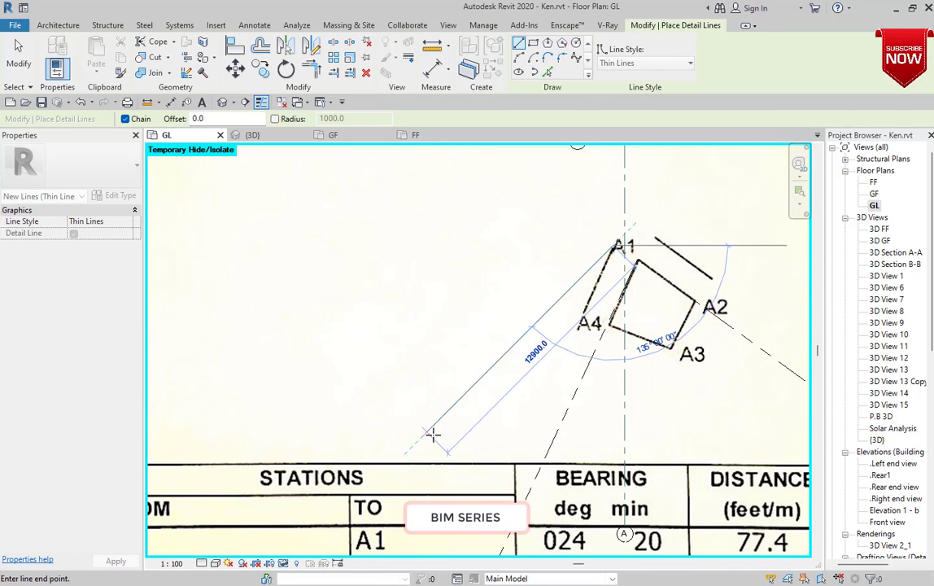
pyautogui.scroll(3, 573, 355)
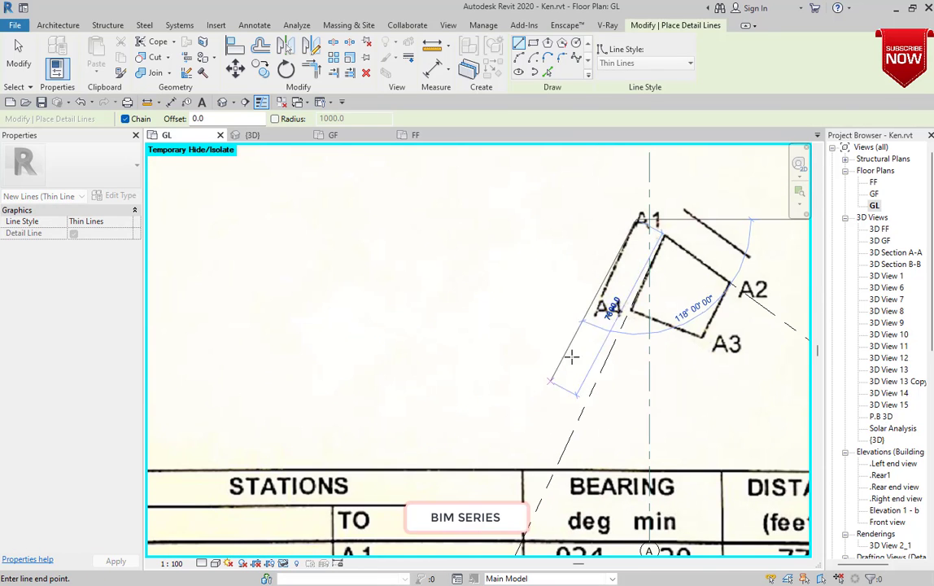
pyautogui.click(600, 302)
pyautogui.scroll(-3, 600, 302)
pyautogui.press('Escape')
# Draw a second detail line about 3700 mm long over the plan's stroke parallel to the A1–A2 edge
pyautogui.scroll(2, 664, 243)
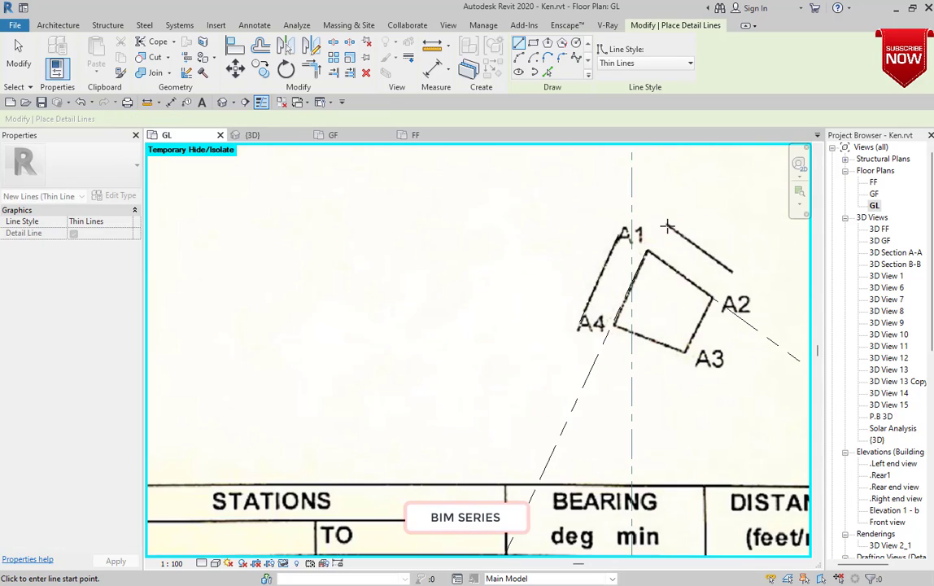
pyautogui.click(667, 225)
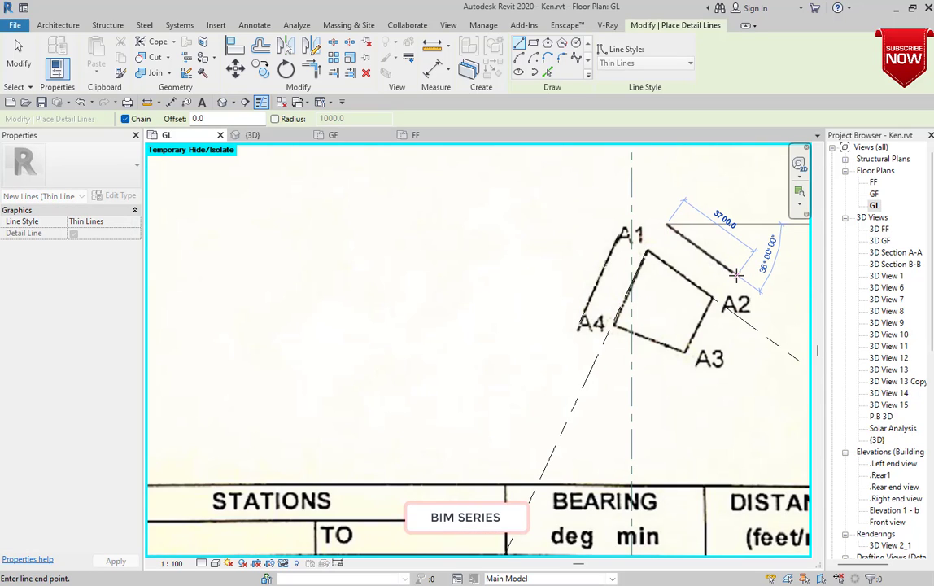
pyautogui.scroll(-2, 738, 276)
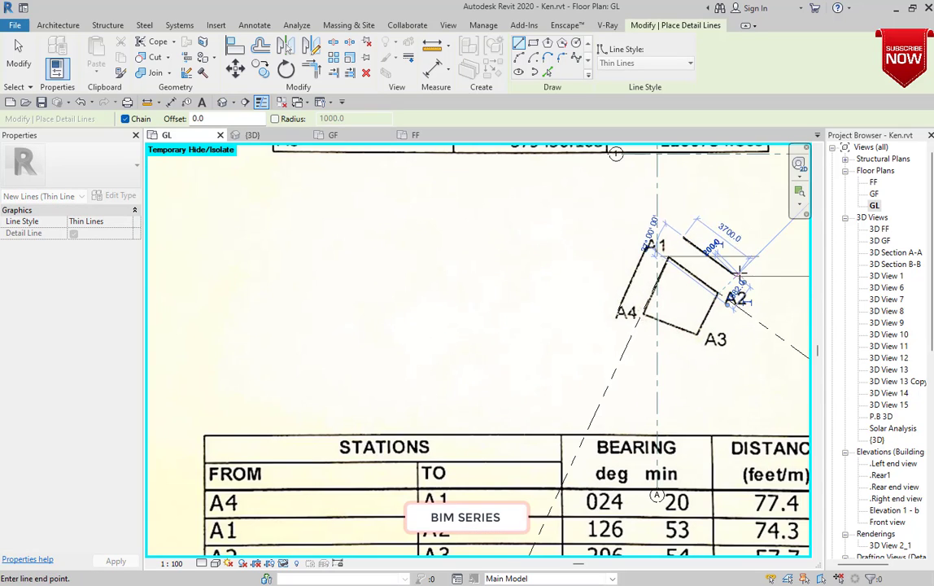
pyautogui.click(739, 273)
pyautogui.press('Escape')
pyautogui.press('Escape')
# Examine the land plan's coordinate table, station table and small plot together with the full property line
pyautogui.scroll(-4, 425, 324)
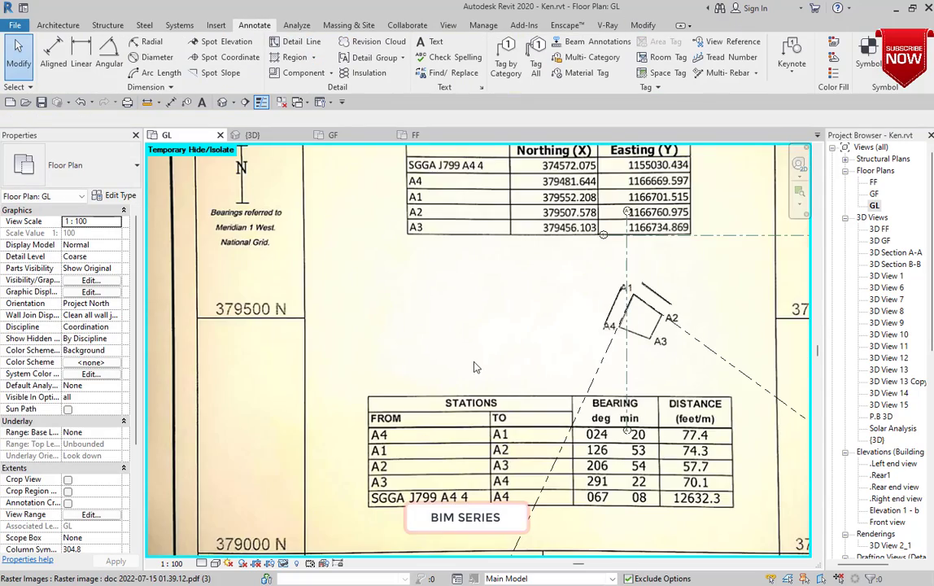
pyautogui.scroll(2, 432, 314)
pyautogui.scroll(2, 508, 314)
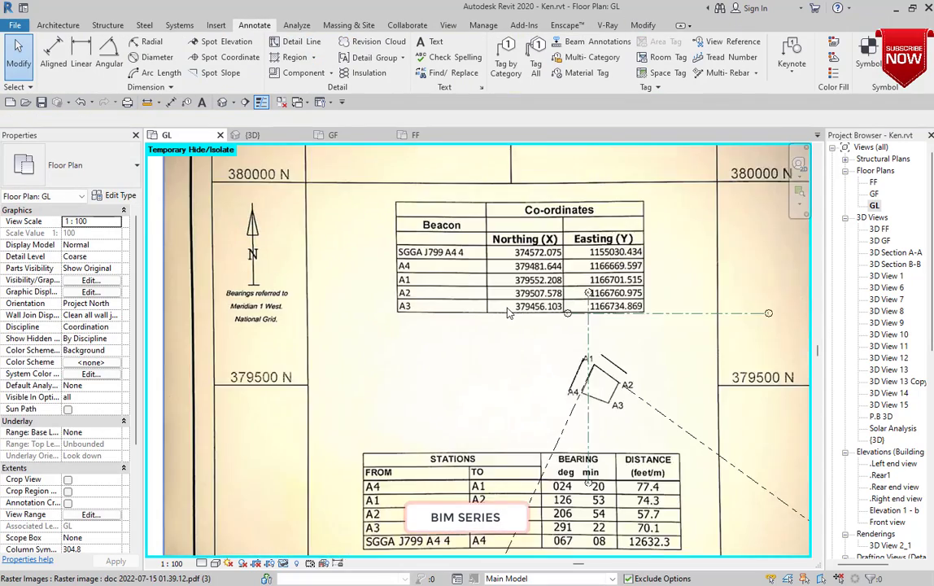
pyautogui.scroll(-4, 513, 308)
pyautogui.scroll(5, 525, 276)
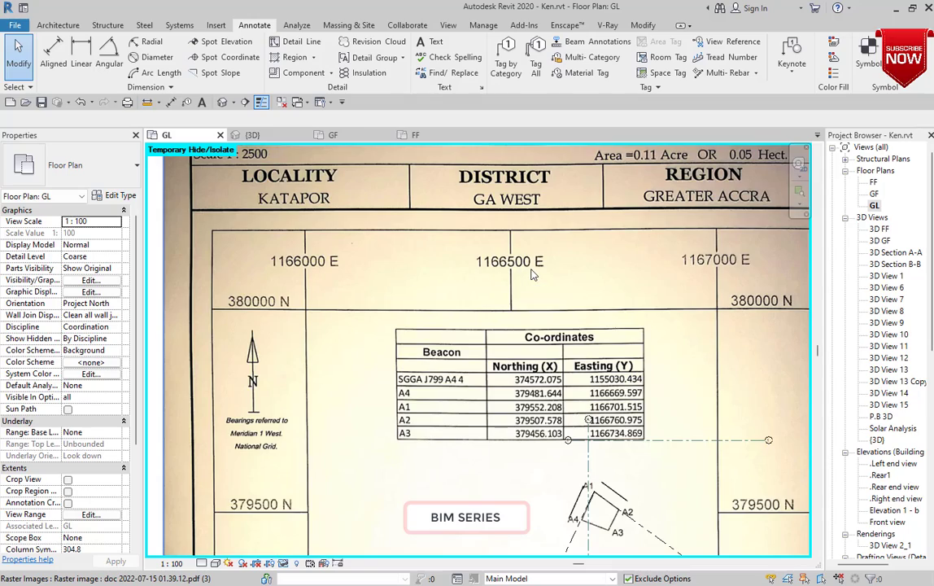
pyautogui.scroll(-1, 525, 278)
pyautogui.scroll(-3, 519, 305)
pyautogui.scroll(5, 520, 307)
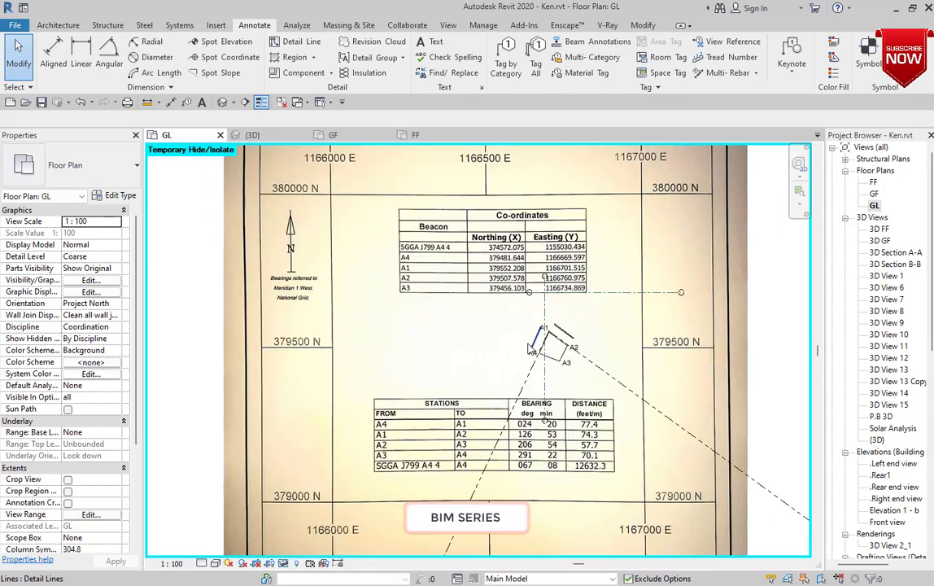
pyautogui.scroll(-2, 531, 255)
pyautogui.scroll(-3, 531, 255)
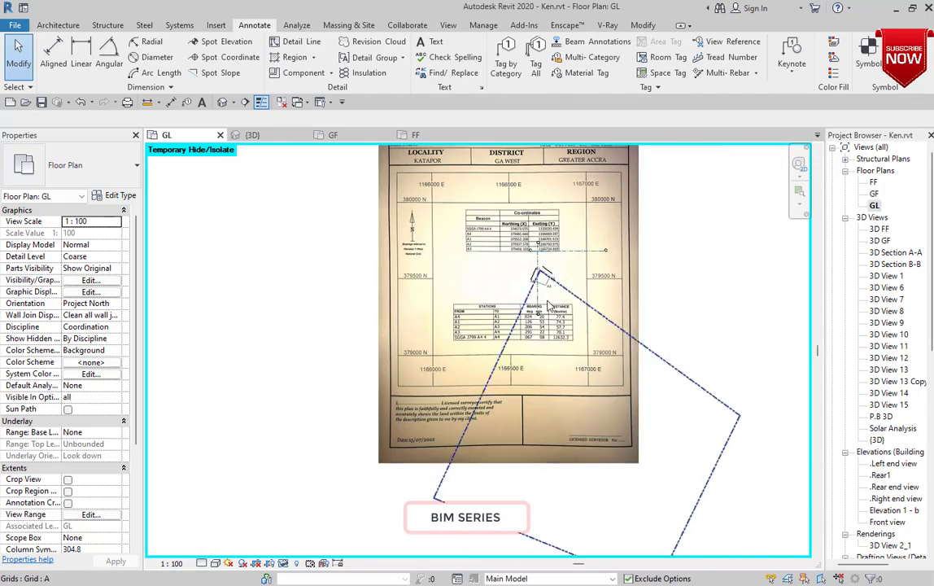
pyautogui.scroll(5, 533, 245)
pyautogui.scroll(-3, 537, 236)
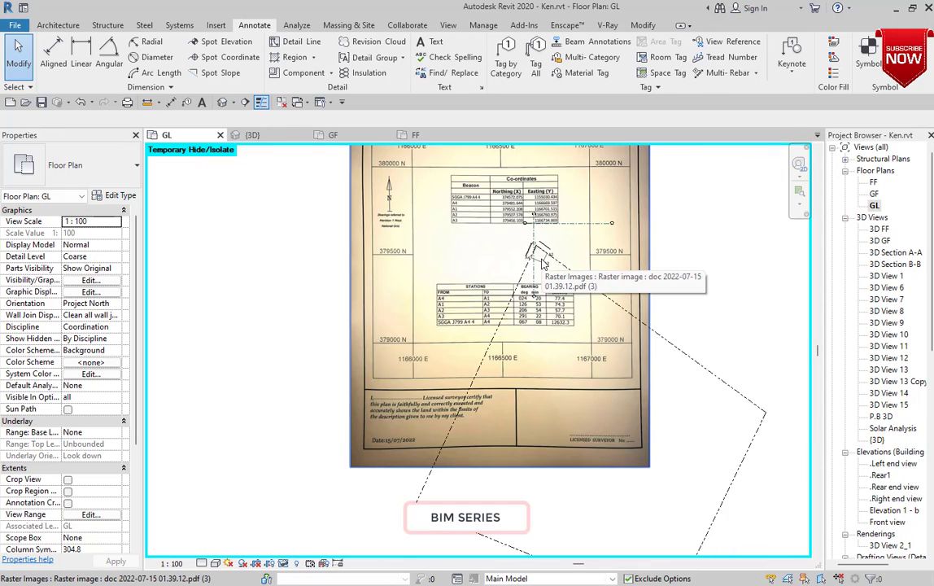
pyautogui.scroll(4, 544, 262)
pyautogui.scroll(-4, 543, 262)
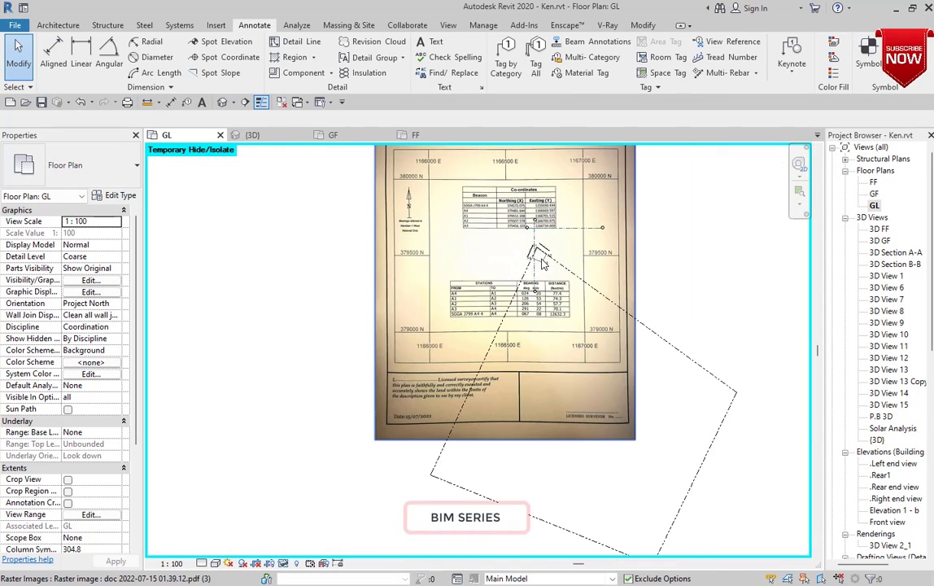
pyautogui.scroll(3, 540, 235)
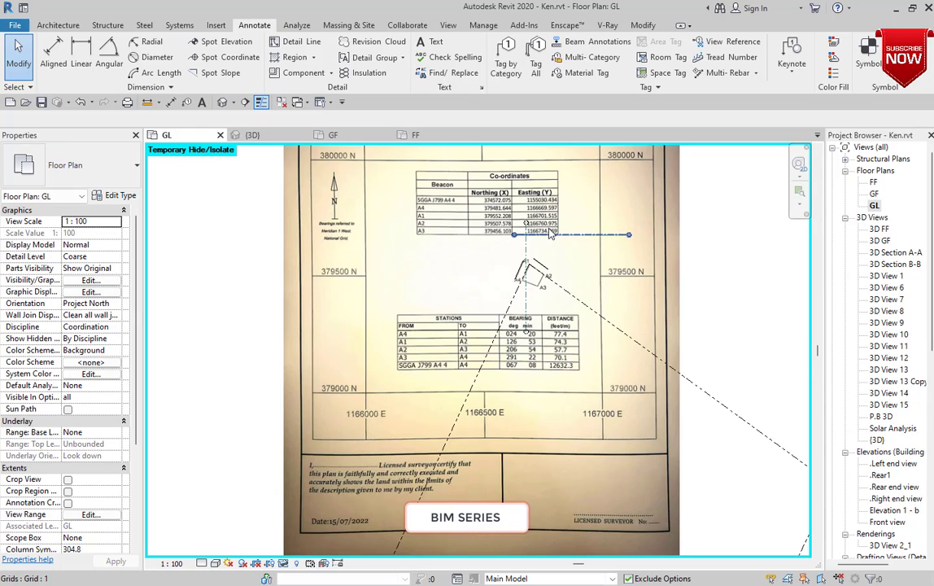
pyautogui.scroll(-1, 551, 233)
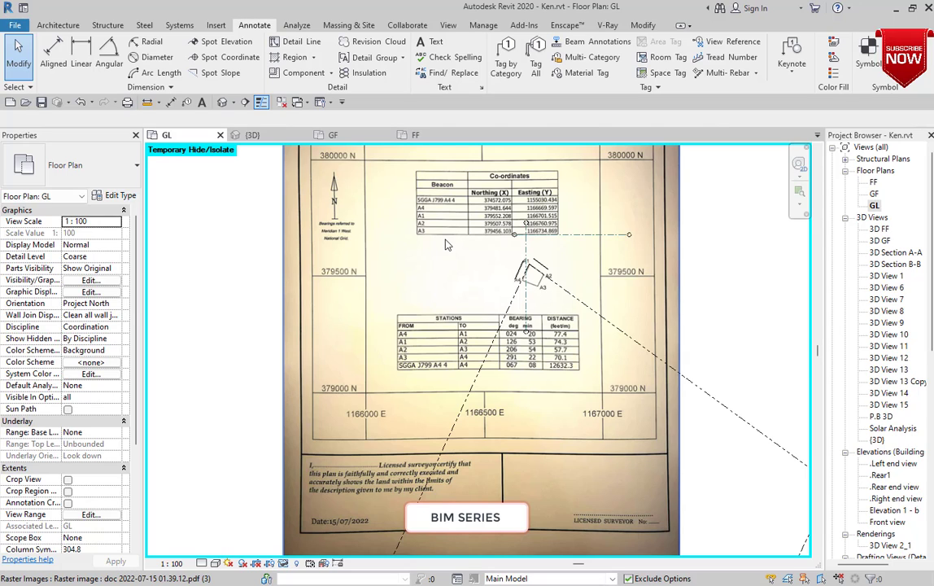
# Create a toposurface from points at elevation 0.0 on the four corners of the property line and finish it
pyautogui.click(350, 25)
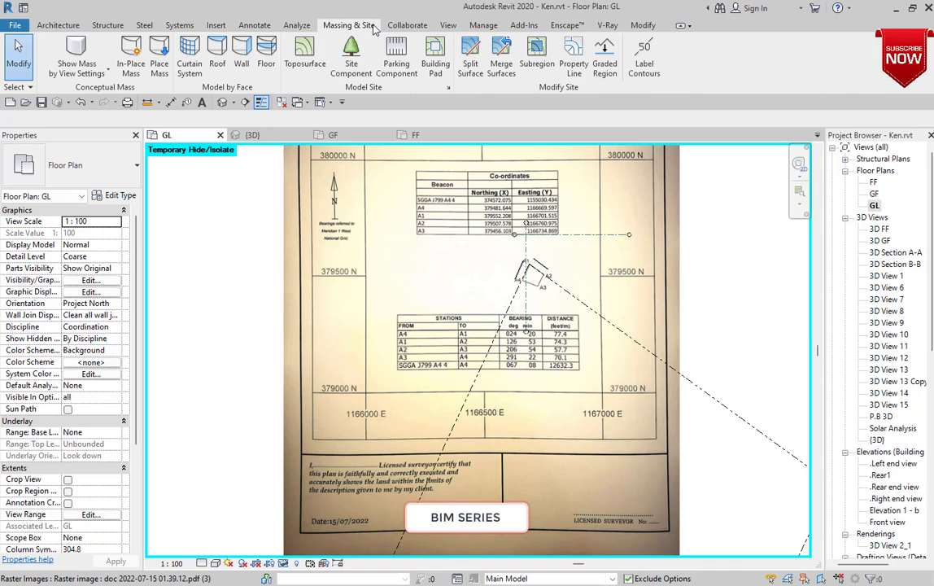
pyautogui.click(311, 50)
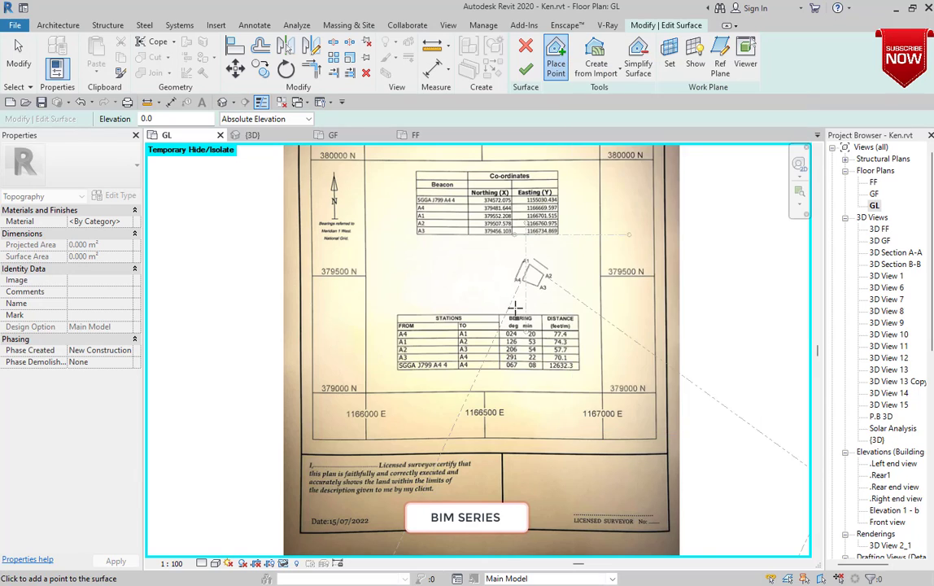
pyautogui.scroll(5, 529, 252)
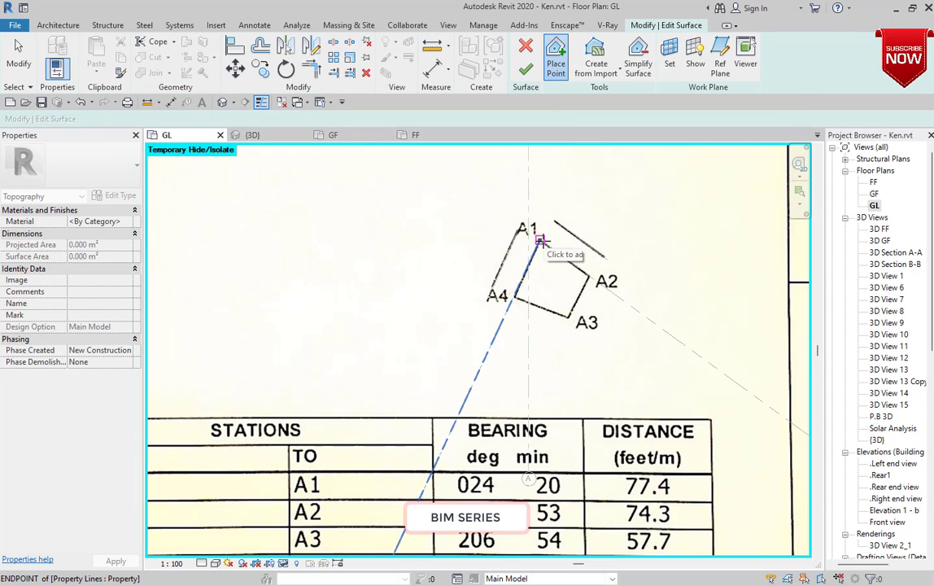
pyautogui.scroll(-5, 539, 241)
pyautogui.scroll(4, 623, 306)
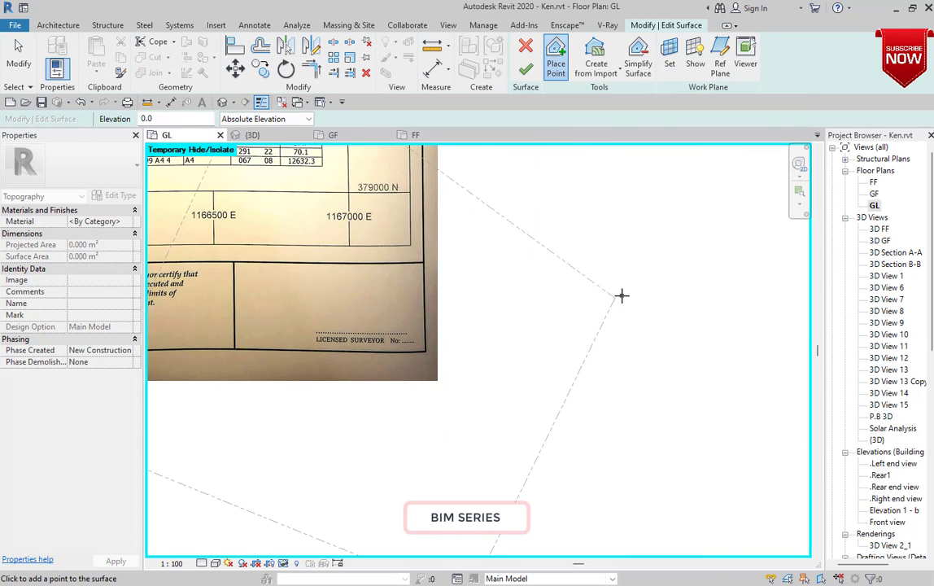
pyautogui.scroll(-3, 648, 277)
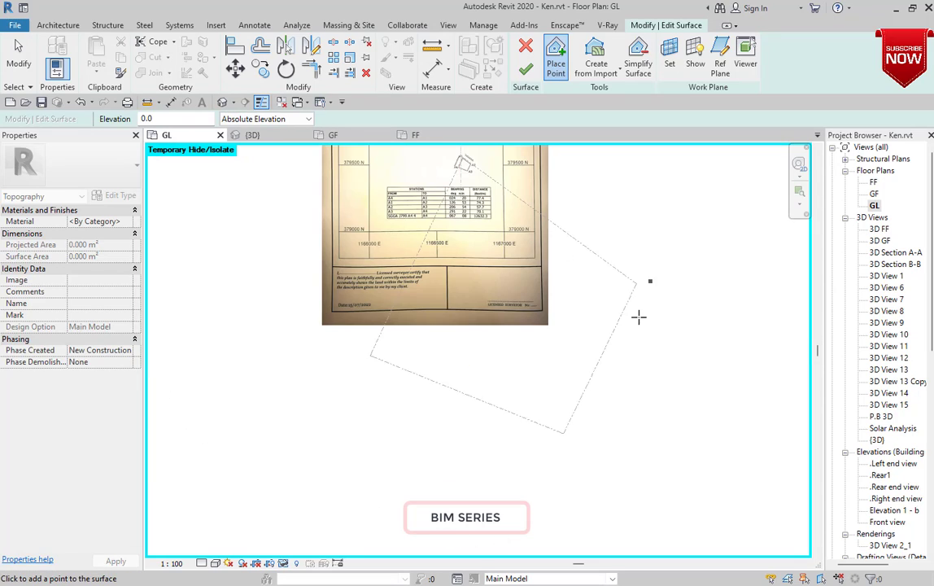
pyautogui.click(561, 433)
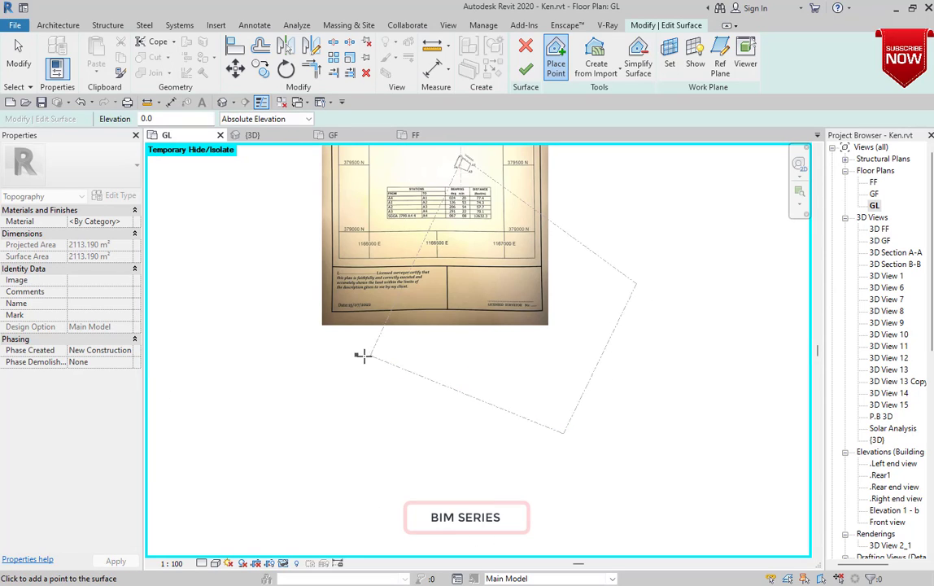
pyautogui.scroll(-2, 468, 338)
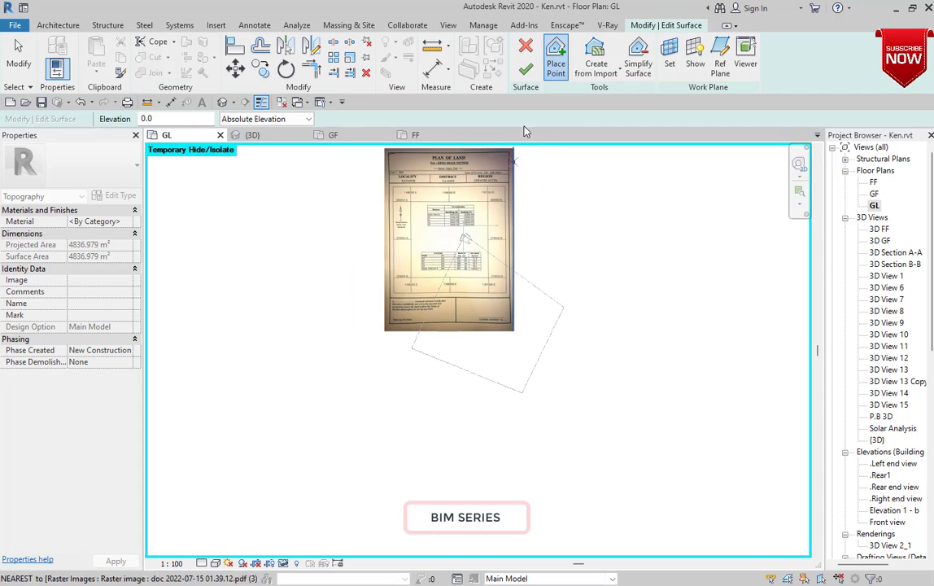
pyautogui.click(526, 74)
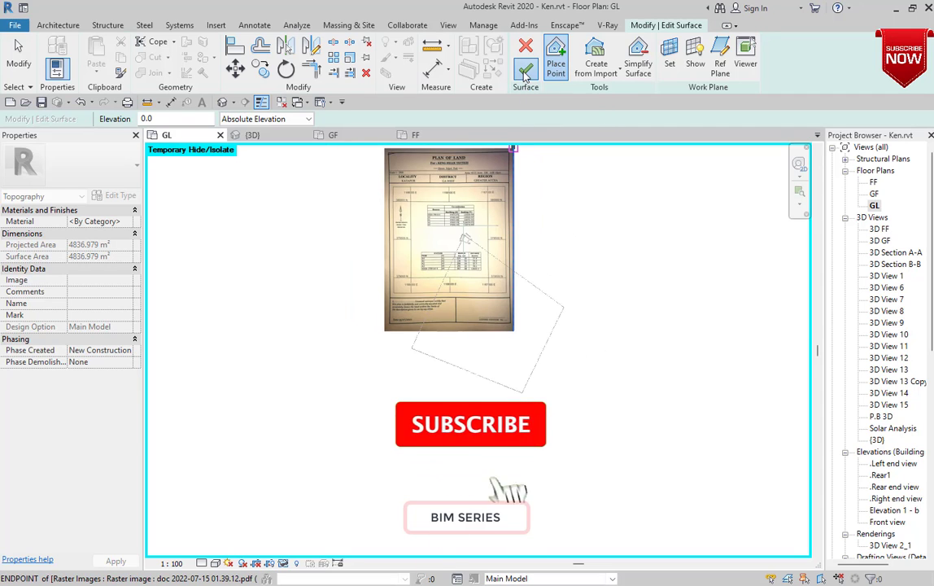
# Reset the temporary hide/isolate and move the large grass topography surface sideways, clear of the land plan and the new site
pyautogui.click(283, 564)
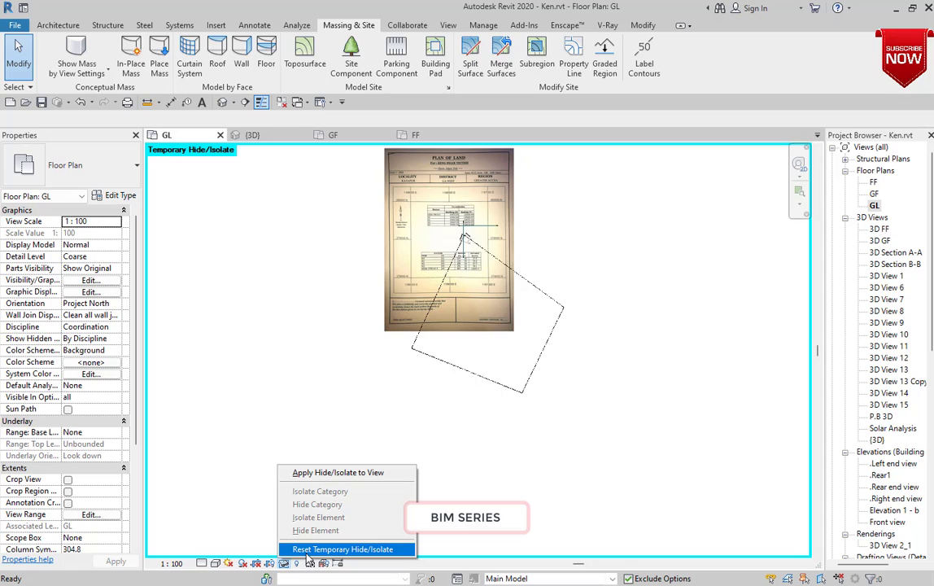
pyautogui.click(307, 553)
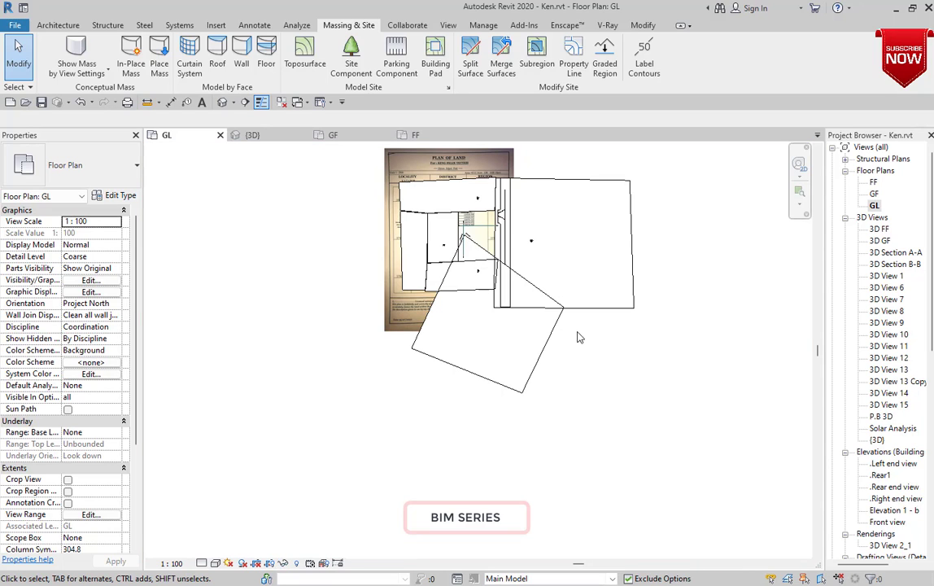
pyautogui.scroll(-2, 569, 310)
pyautogui.scroll(2, 529, 256)
pyautogui.click(555, 232)
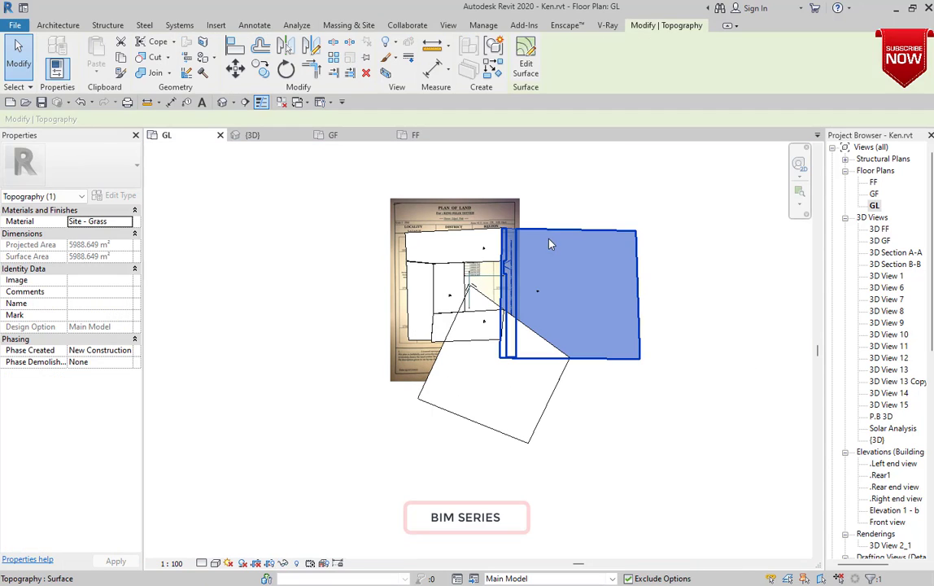
pyautogui.moveTo(585, 235); pyautogui.dragTo(664, 234)
# Delete the four smaller grass topography surfaces lying over the land plan
pyautogui.click(411, 293)
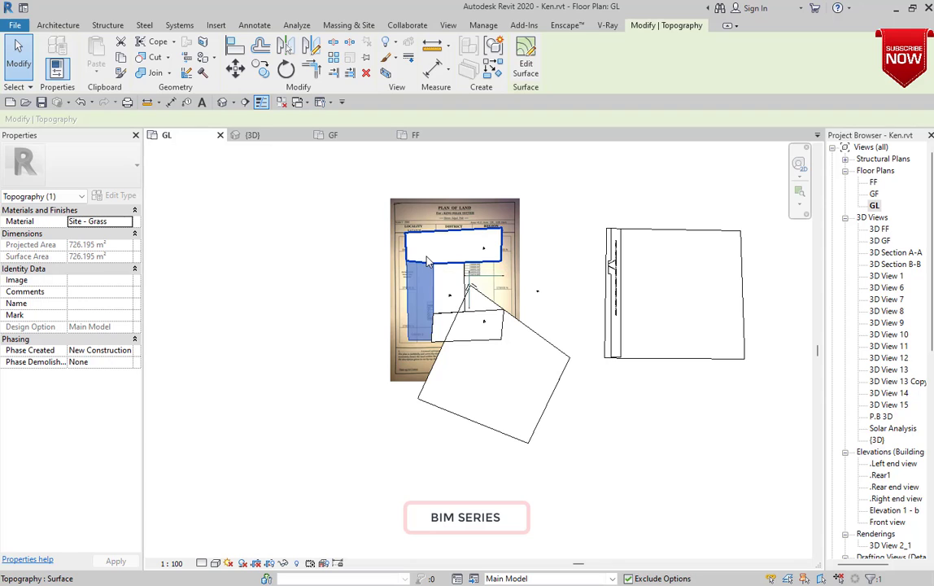
pyautogui.click(427, 261)
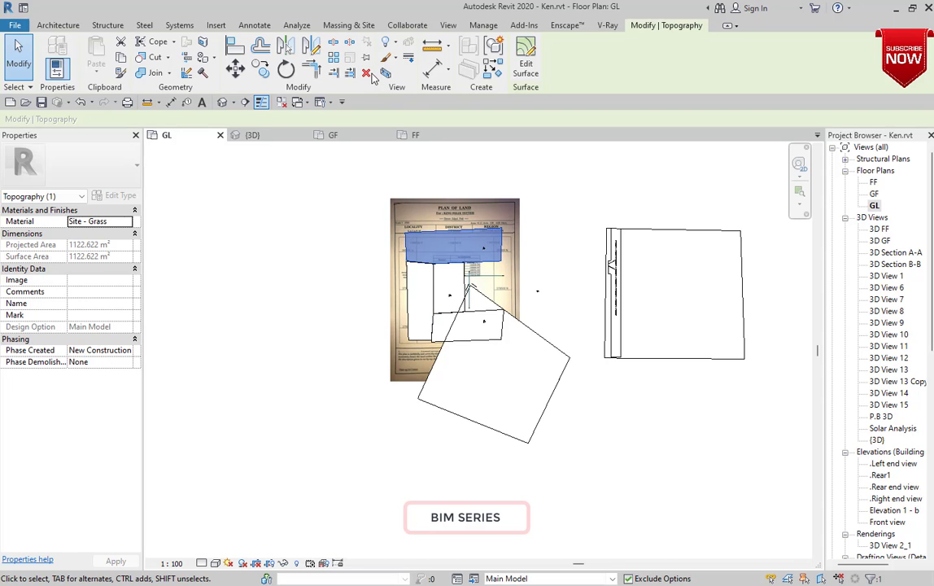
pyautogui.press('Escape')
pyautogui.click(419, 290)
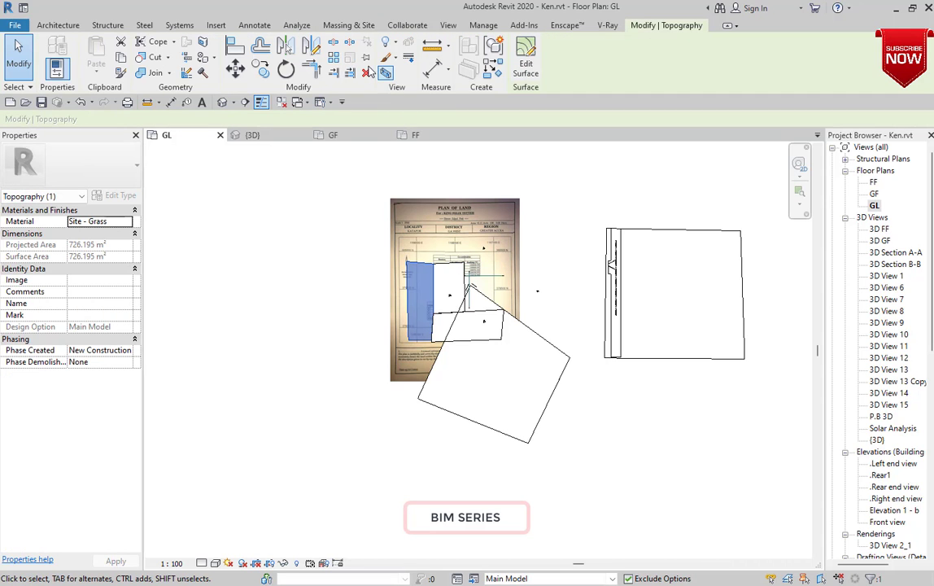
pyautogui.click(367, 73)
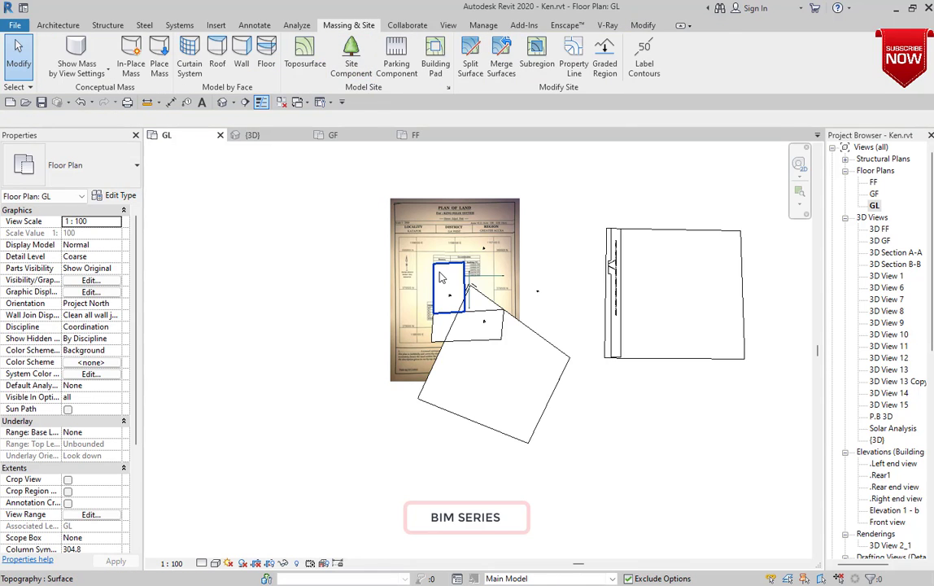
pyautogui.click(442, 345)
pyautogui.scroll(1, 442, 348)
pyautogui.press('Escape')
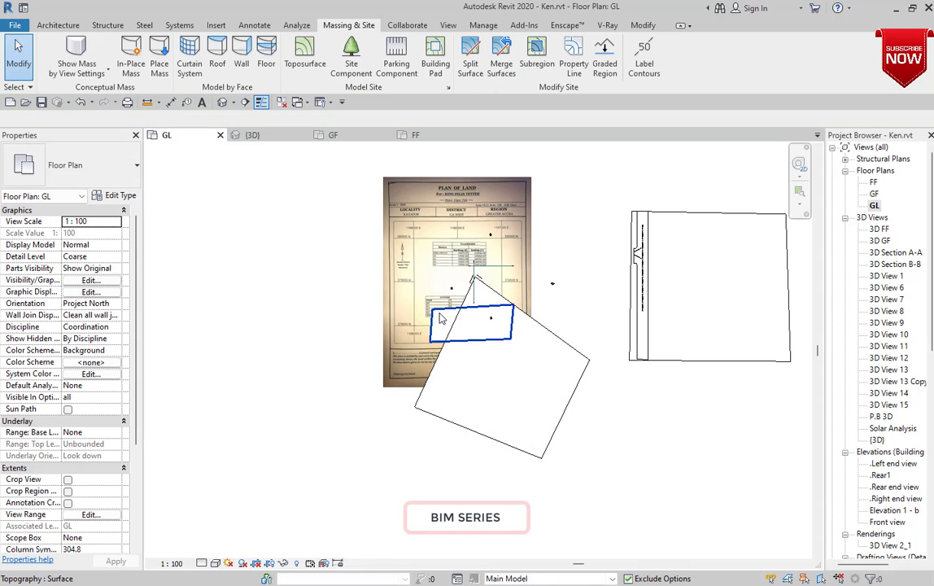
pyautogui.click(440, 318)
pyautogui.press('Escape')
# Examine the new site toposurface against the land plan's A1–A4 plot and the surrounding elements
pyautogui.scroll(3, 480, 297)
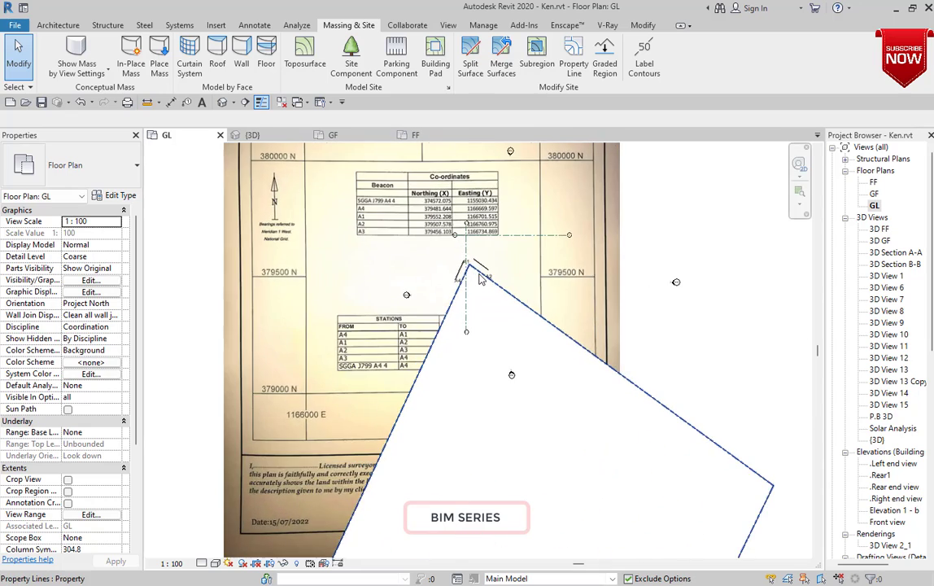
pyautogui.scroll(-3, 479, 289)
pyautogui.scroll(3, 476, 277)
pyautogui.scroll(-1, 475, 273)
pyautogui.scroll(1, 476, 285)
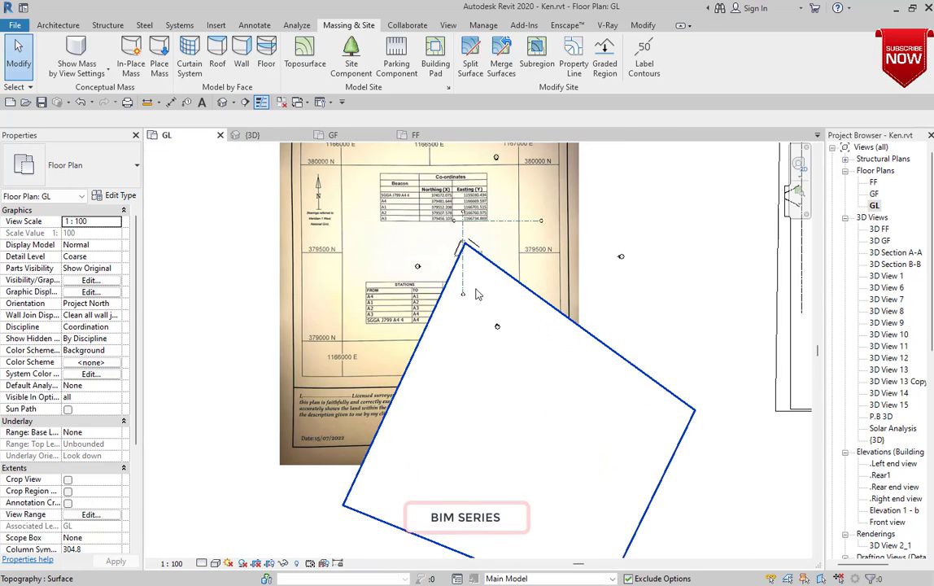
pyautogui.scroll(-3, 492, 299)
pyautogui.scroll(-3, 505, 308)
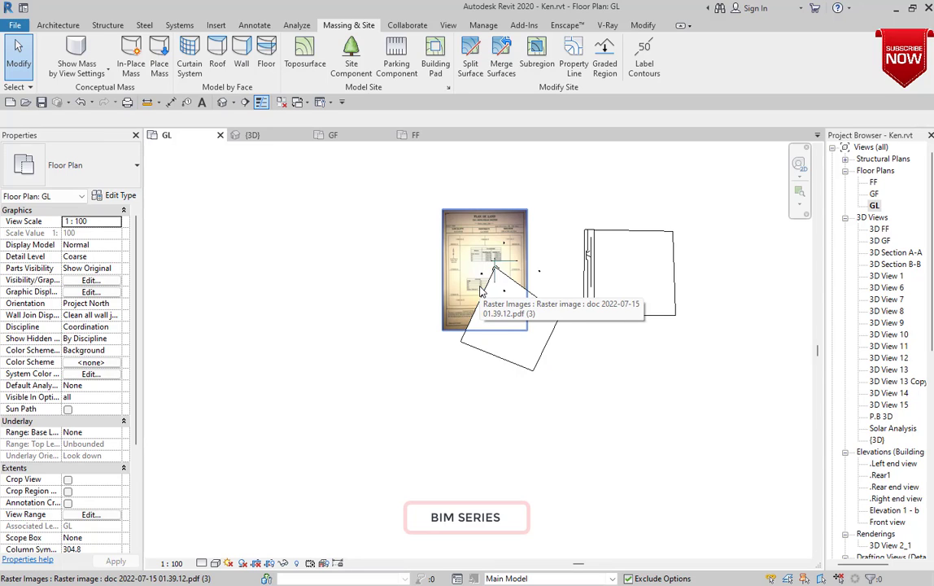
pyautogui.scroll(5, 487, 297)
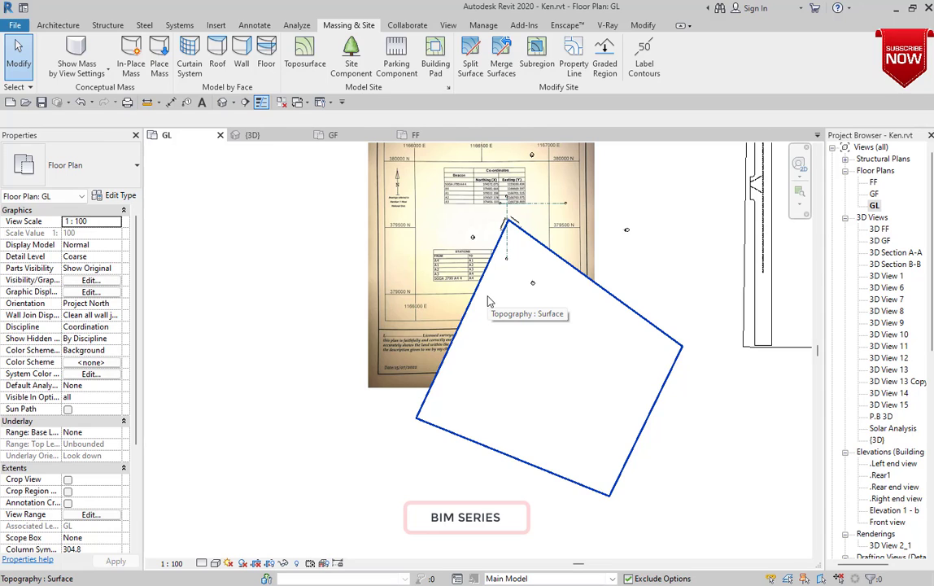
pyautogui.scroll(-3, 488, 300)
pyautogui.scroll(2, 513, 309)
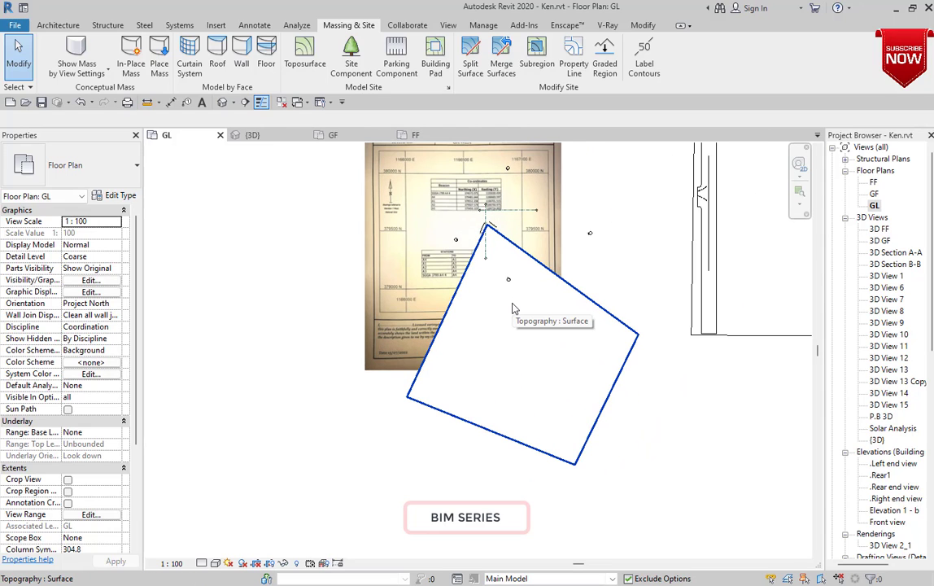
# View the site with the GL floor plan's orientation set to True North and return it to Project North
pyautogui.scroll(-1, 513, 308)
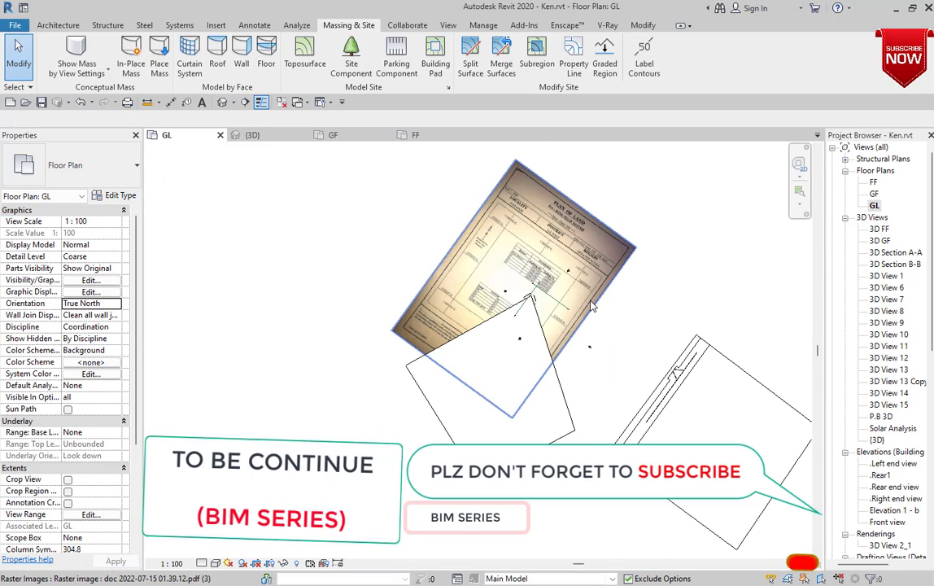
pyautogui.scroll(-2, 552, 296)
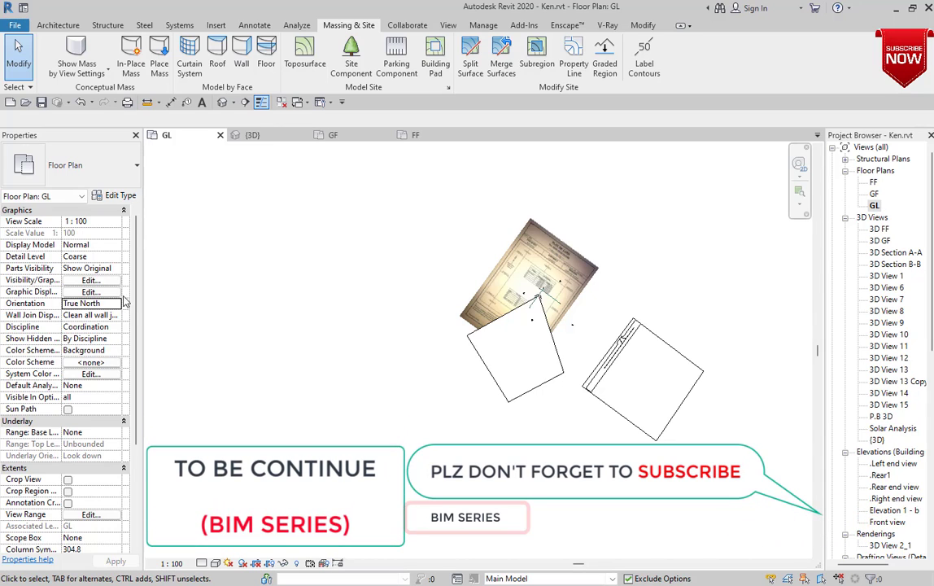
pyautogui.click(116, 305)
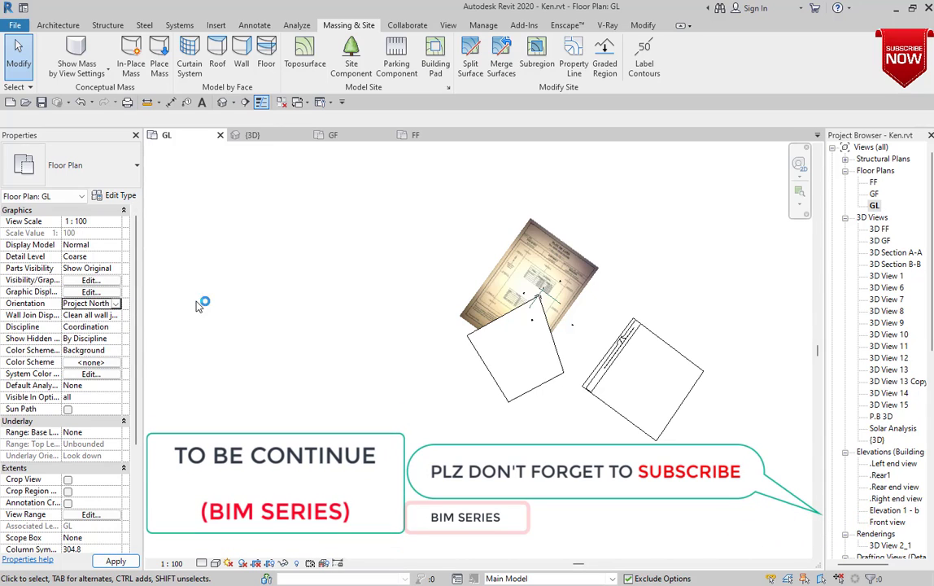
pyautogui.scroll(4, 547, 288)
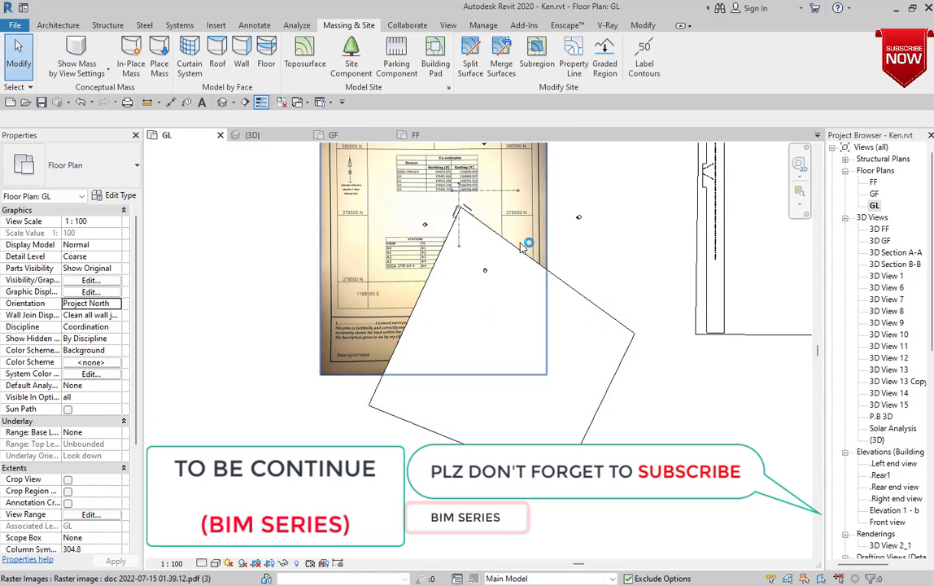
pyautogui.scroll(-3, 522, 248)
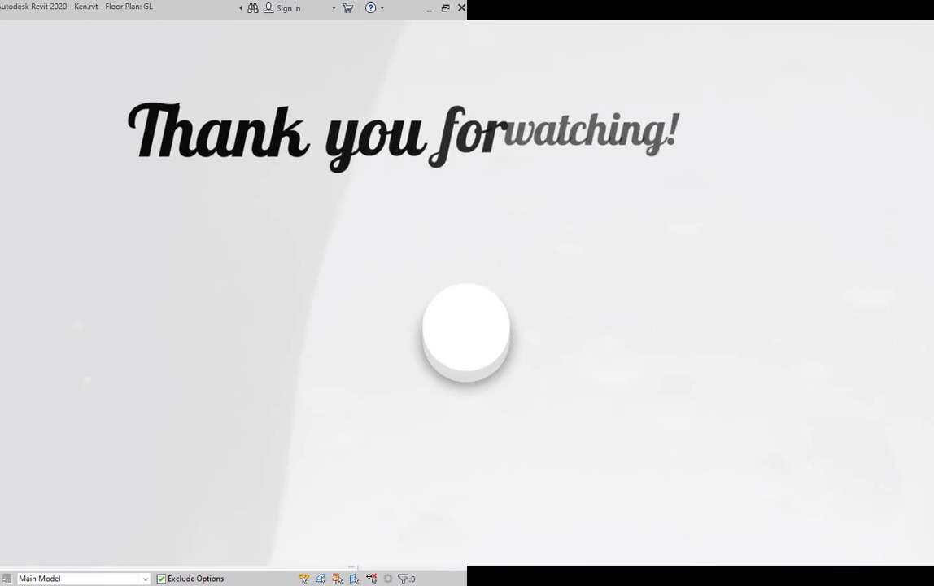